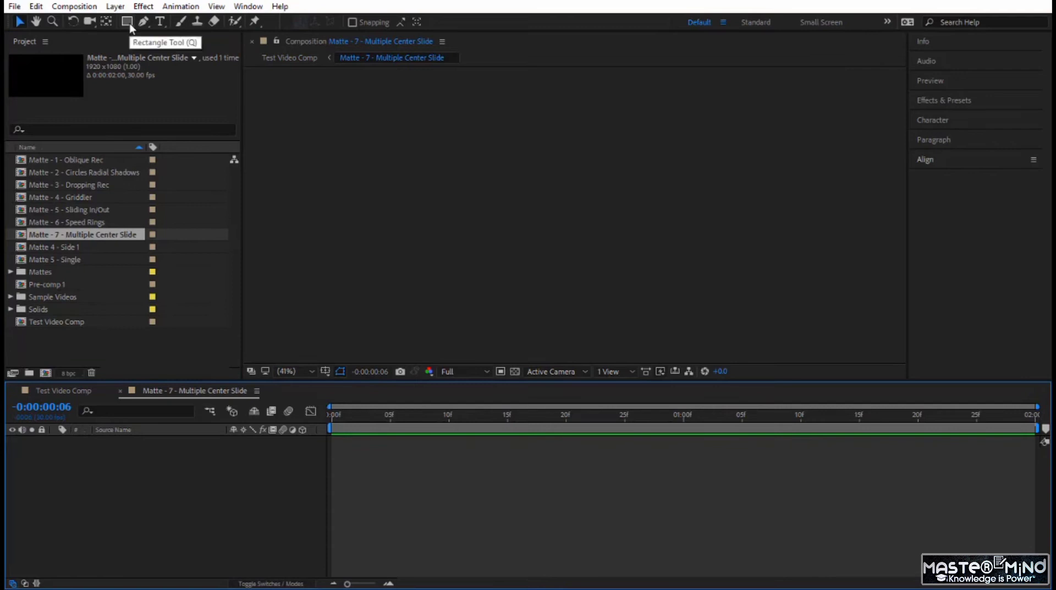
# - Create a full-frame rectangle shape layer and apply the Radial Wipe transition effect to it
pyautogui.doubleClick(127, 21)
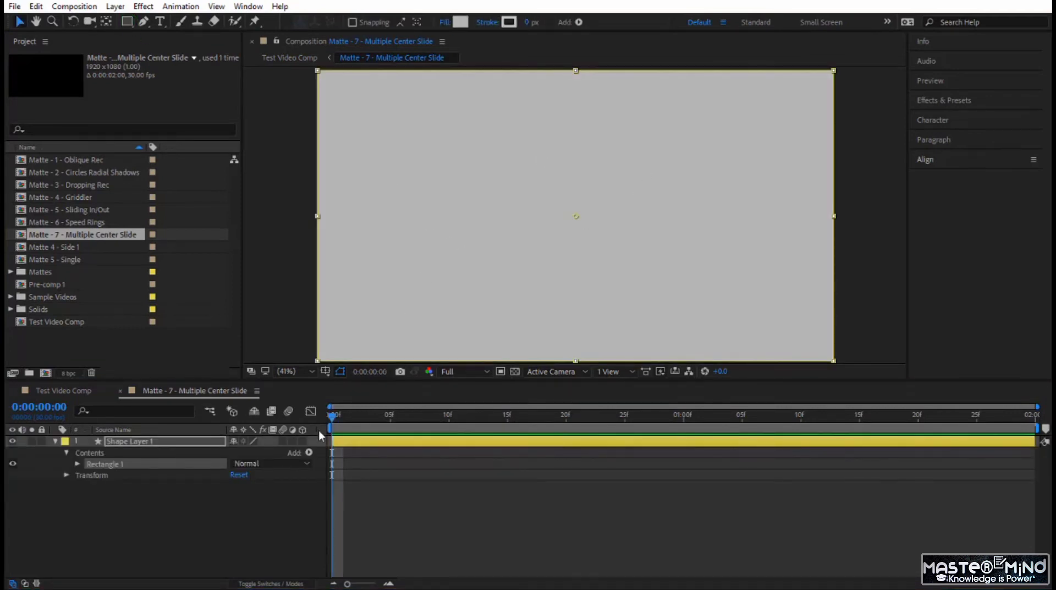
pyautogui.click(223, 515)
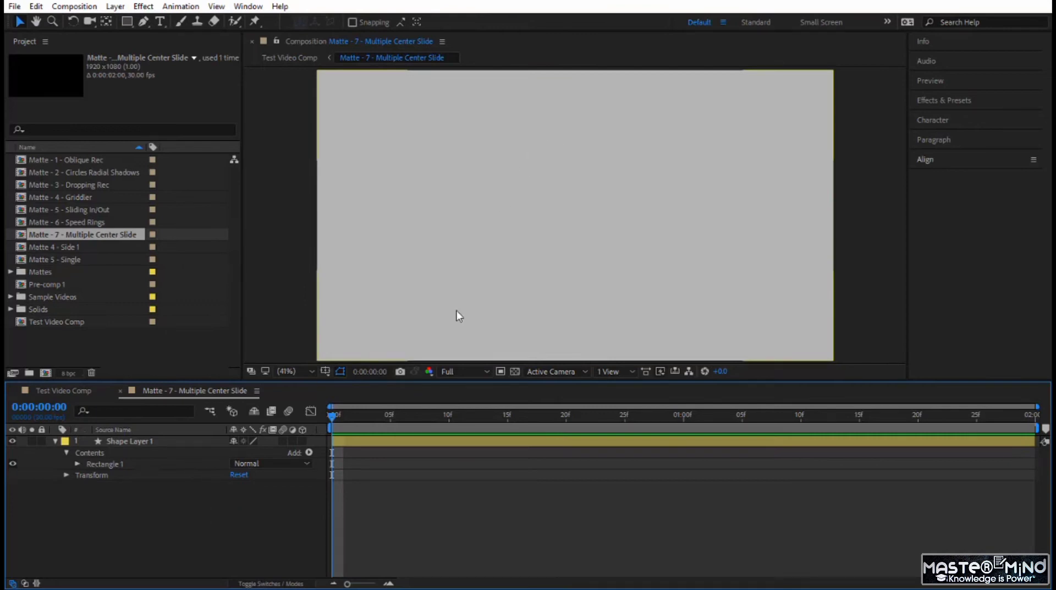
pyautogui.click(939, 99)
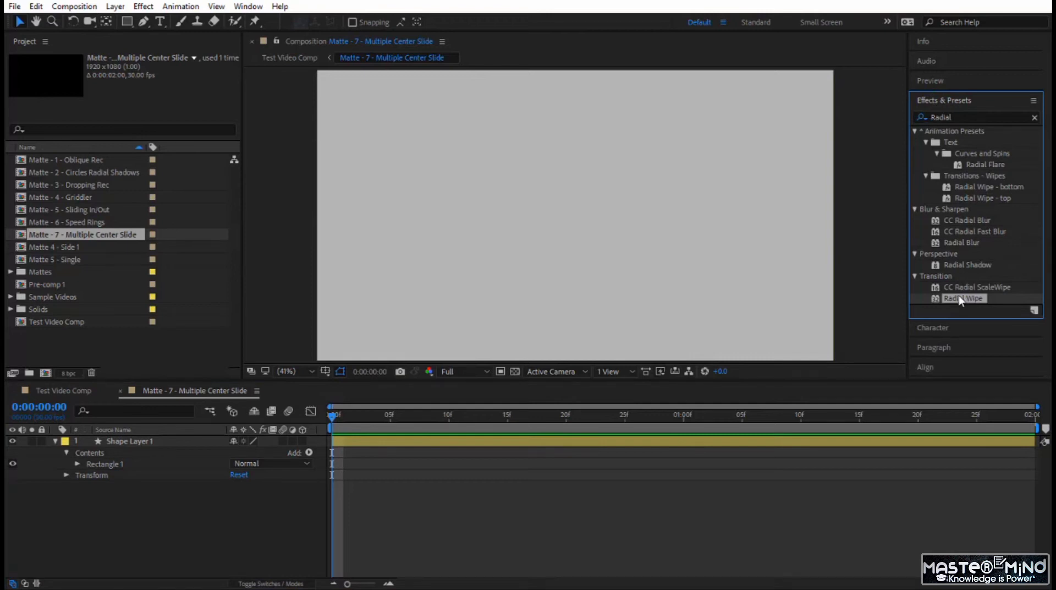
pyautogui.moveTo(961, 298); pyautogui.dragTo(735, 273)
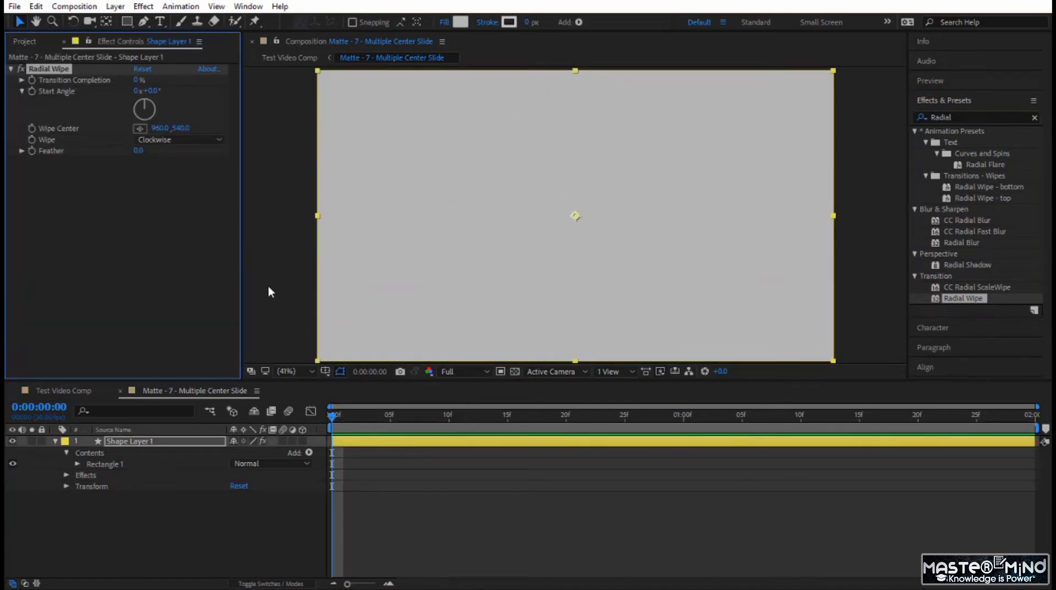
# - Set the Radial Wipe direction to Both and its Start Angle to 90°
pyautogui.click(177, 142)
pyautogui.click(163, 181)
pyautogui.click(160, 250)
pyautogui.click(153, 91)
pyautogui.write('90')
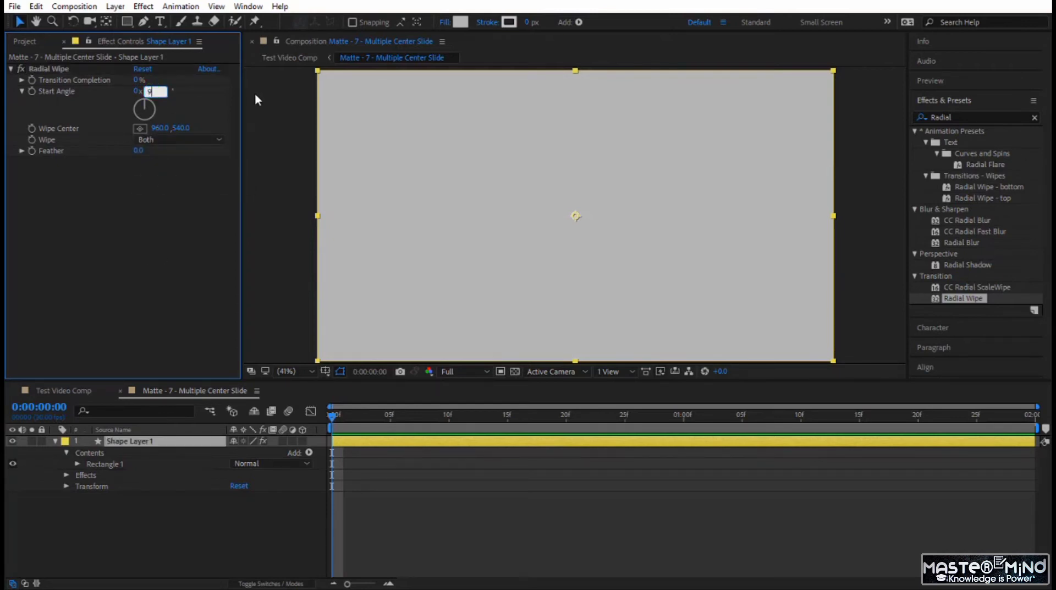
pyautogui.press('Return')
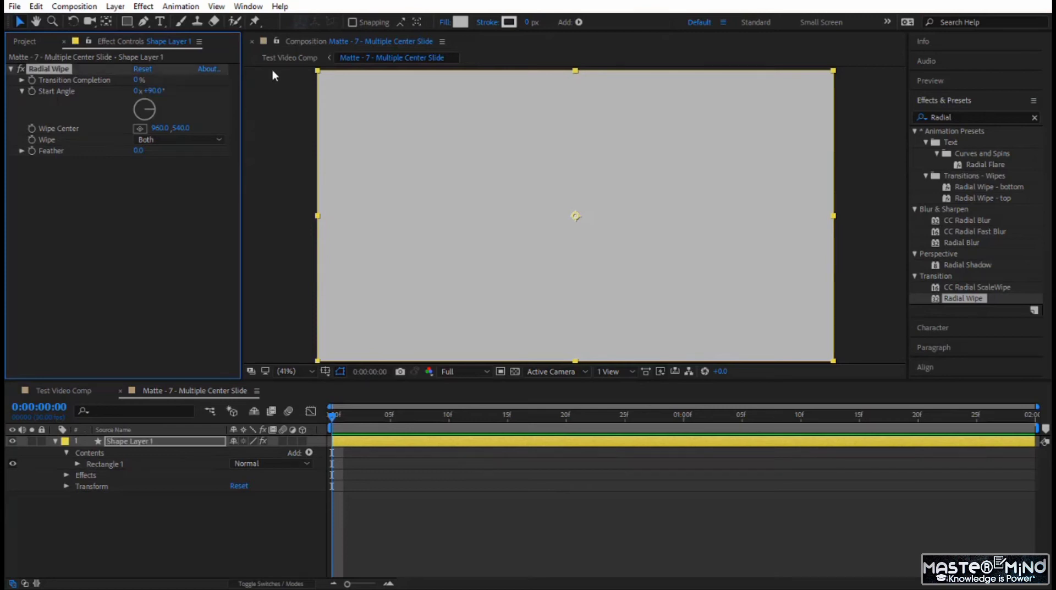
# - Set the Radial Wipe's Transition Completion to 50%
pyautogui.moveTo(138, 82); pyautogui.dragTo(182, 92)
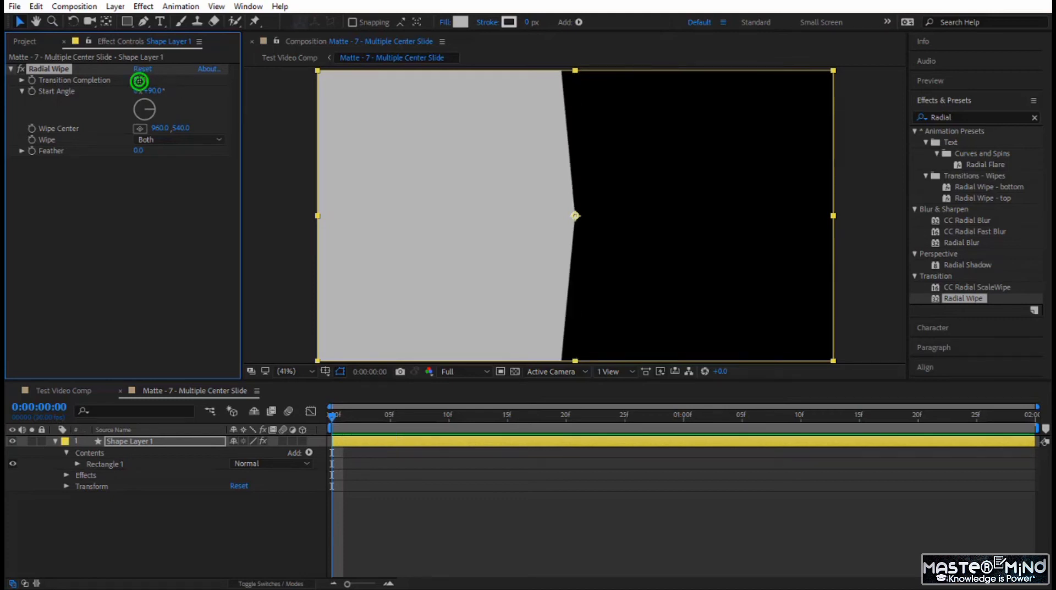
pyautogui.click(137, 80)
pyautogui.write('50')
pyautogui.press('Return')
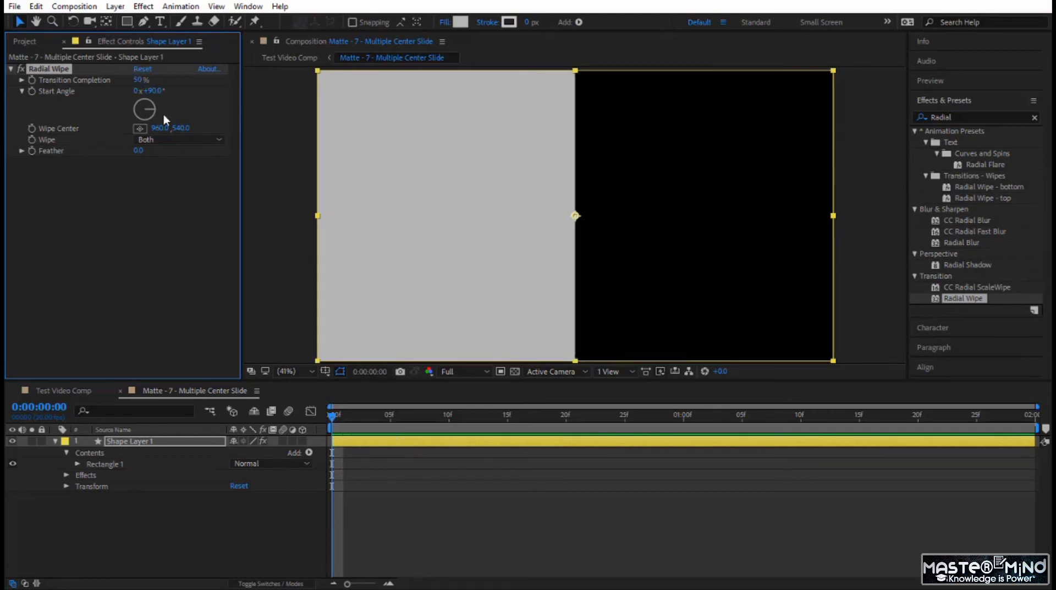
# - Add keyframes for Transition Completion and Wipe Center at frame 20 and reveal the layer's keyframed properties in the timeline
pyautogui.moveTo(332, 417); pyautogui.dragTo(566, 434)
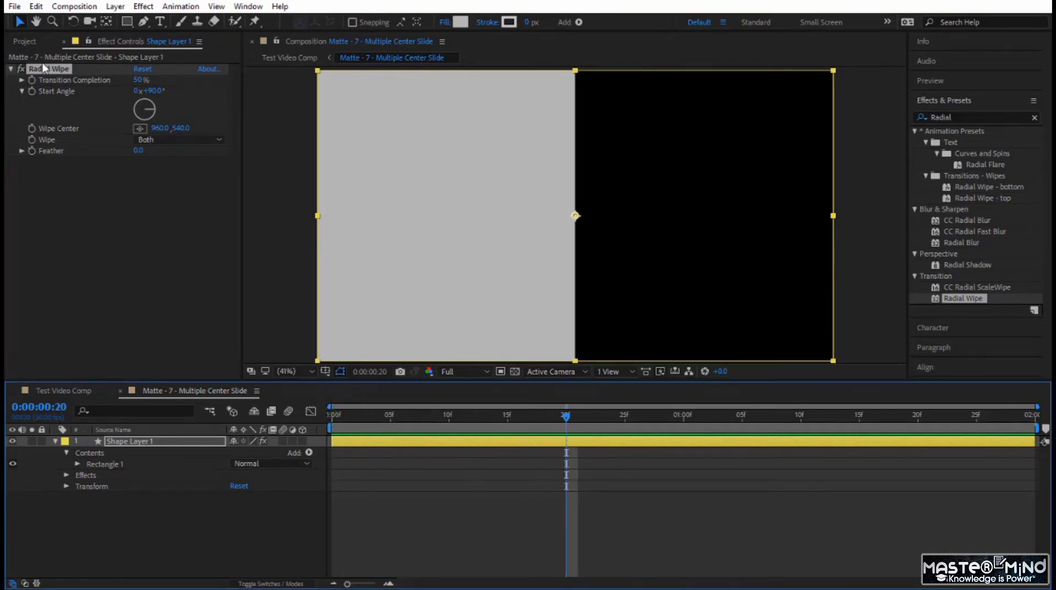
pyautogui.click(32, 80)
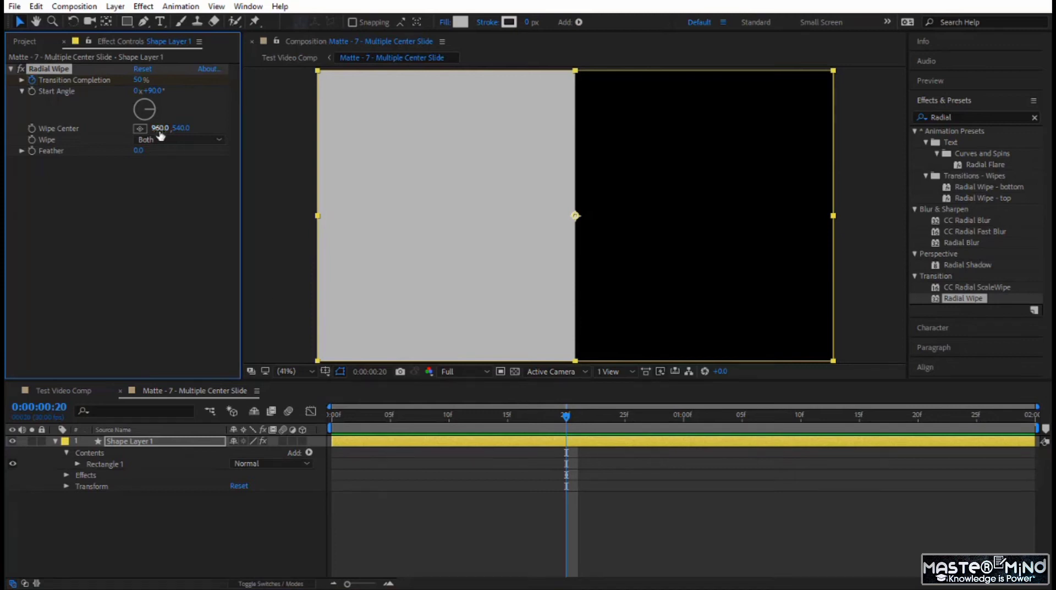
pyautogui.click(32, 128)
pyautogui.moveTo(575, 217); pyautogui.dragTo(519, 203)
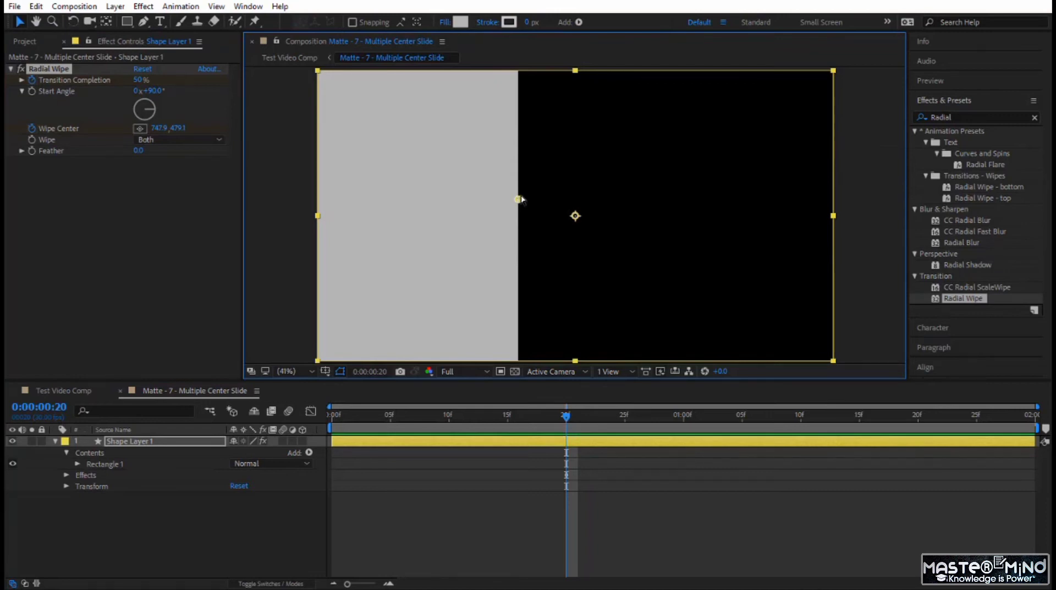
pyautogui.hotkey('ctrl', 'z')
pyautogui.click(180, 441)
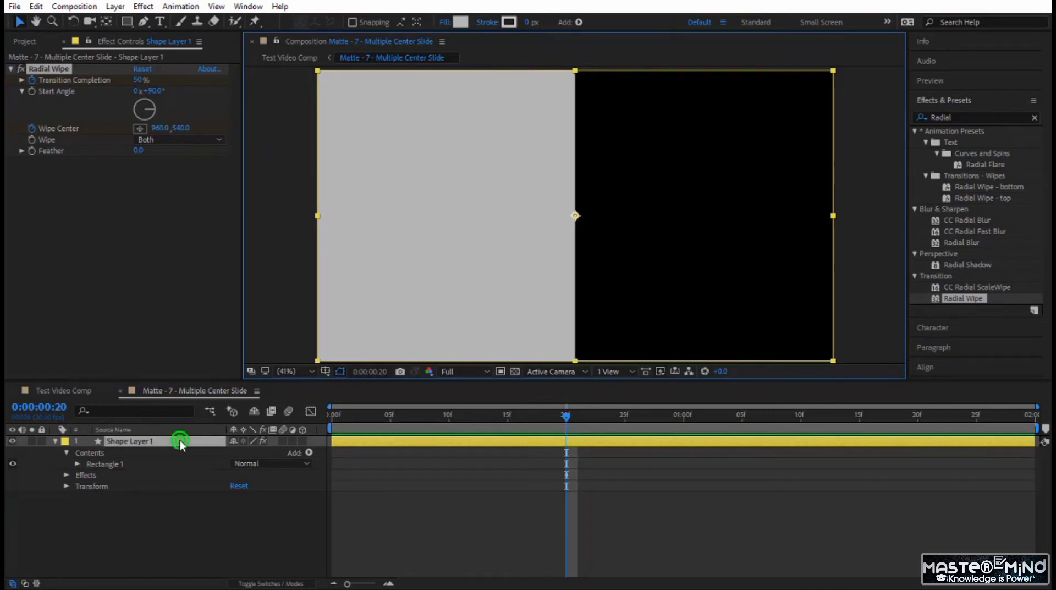
pyautogui.press('u')
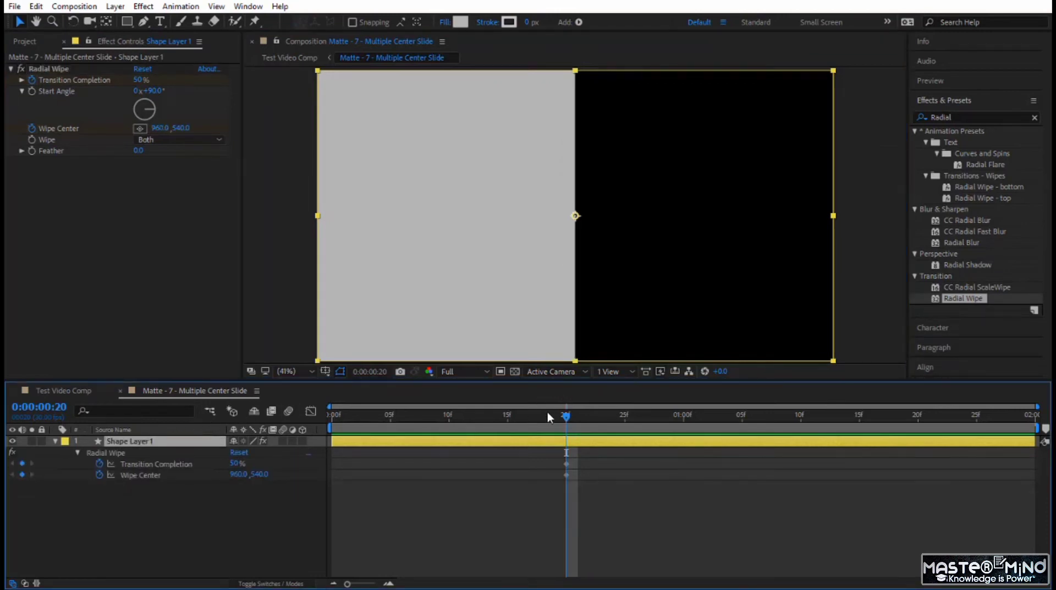
# - At frame 0, set the Wipe Center's X to 0 and Transition Completion to 100%, and preview the animation
pyautogui.moveTo(566, 416); pyautogui.dragTo(331, 415)
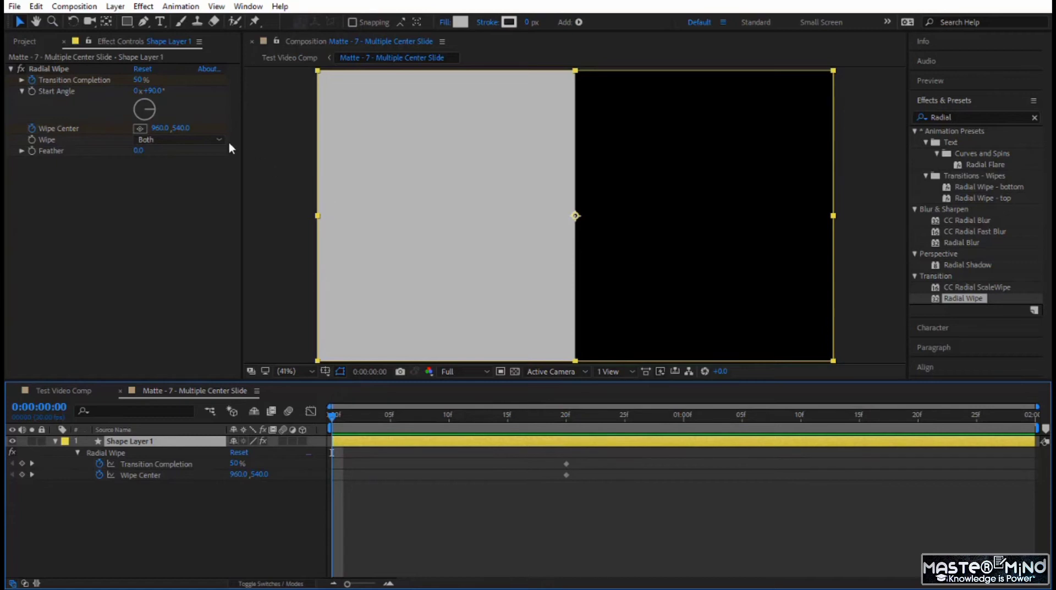
pyautogui.click(155, 128)
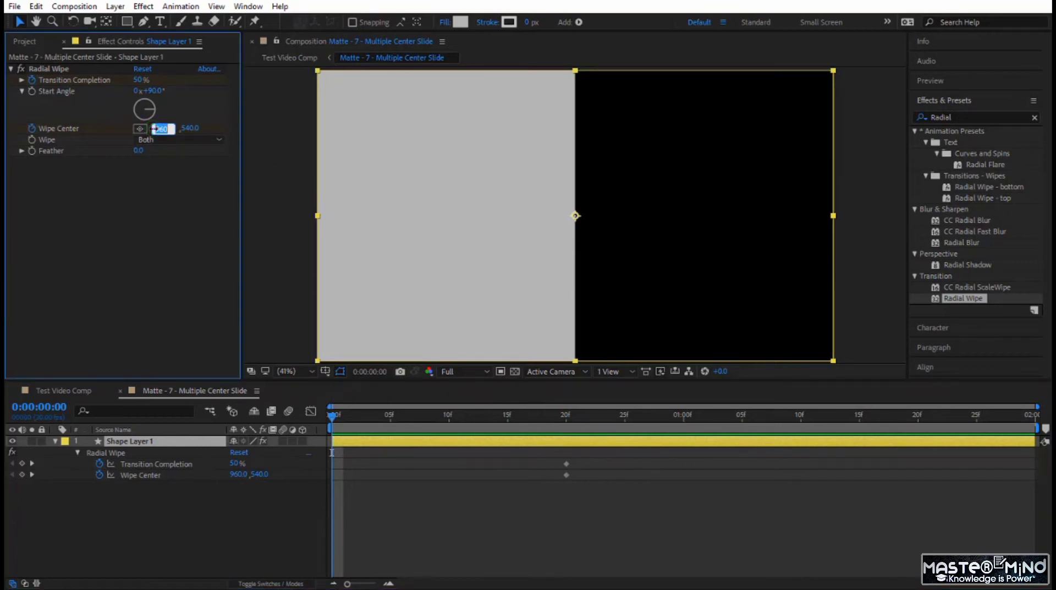
pyautogui.write('0')
pyautogui.press('Return')
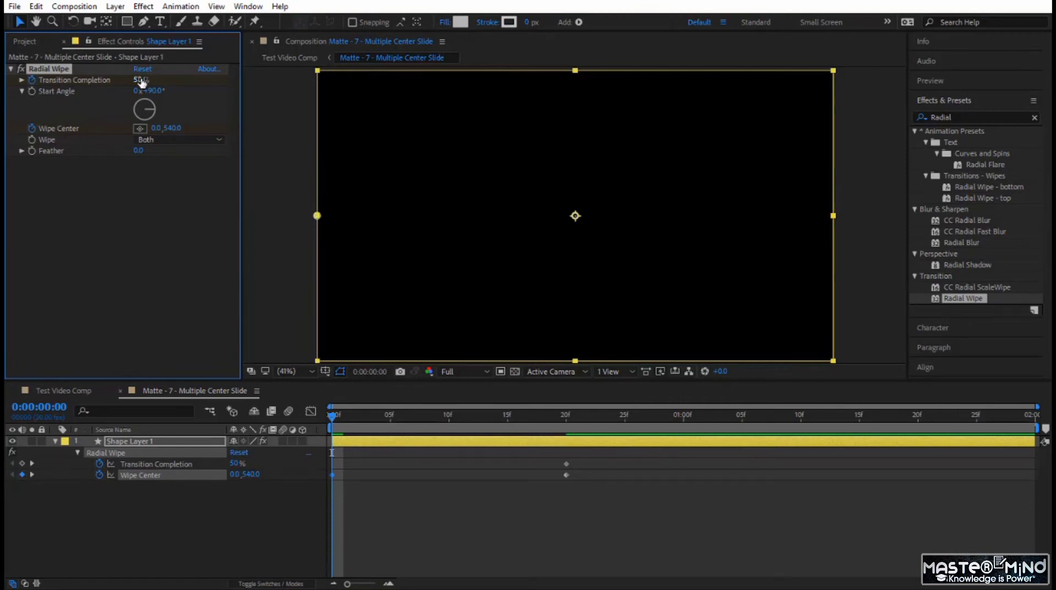
pyautogui.moveTo(142, 81); pyautogui.dragTo(166, 79)
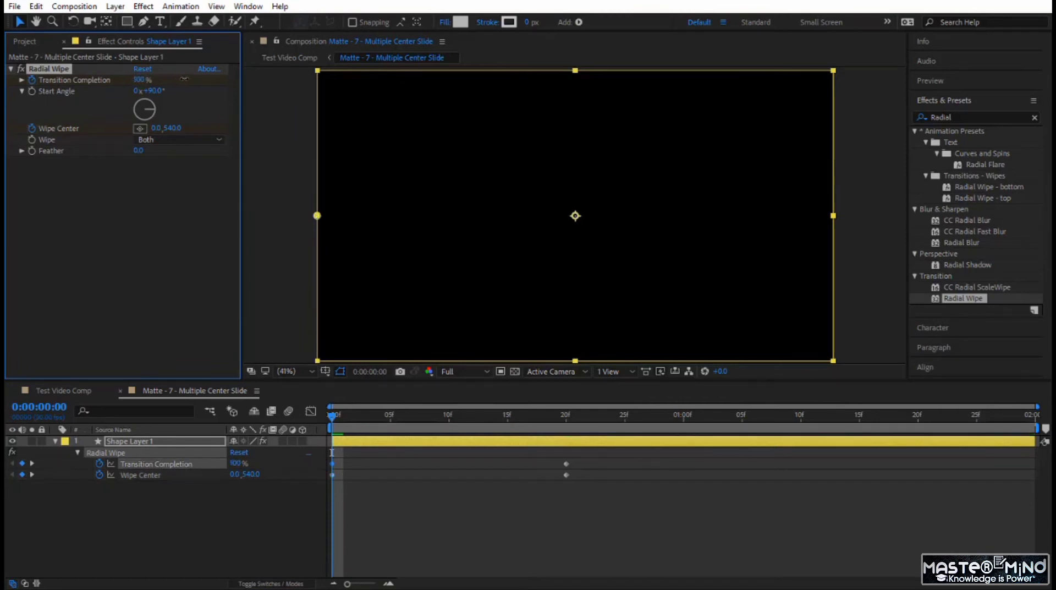
pyautogui.moveTo(335, 419); pyautogui.dragTo(330, 477)
pyautogui.press('space')
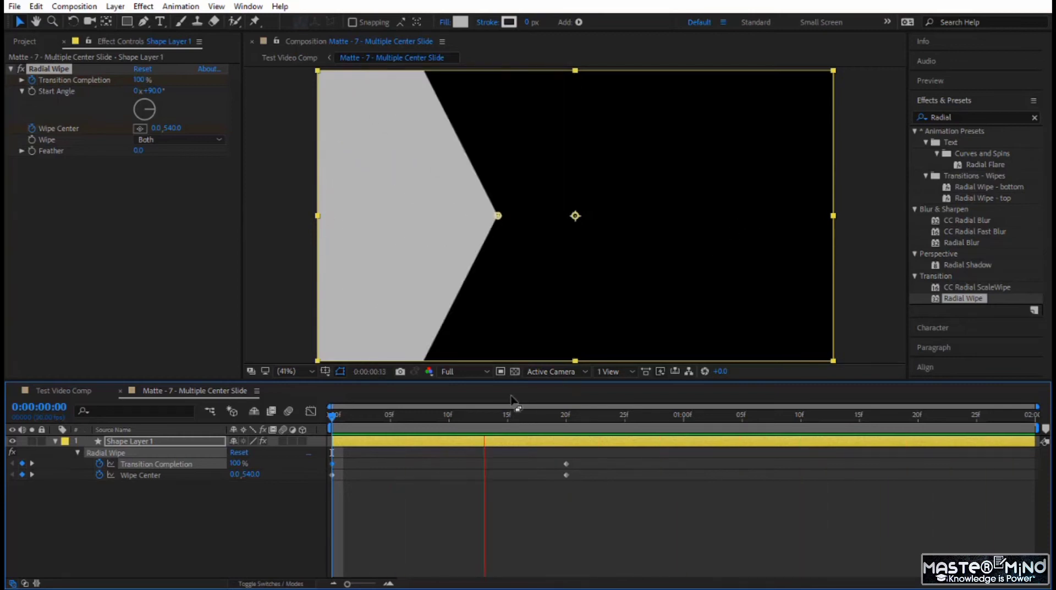
# - Try a Wipe Center X value of 1920 at frame 20 and preview the wipe
pyautogui.moveTo(328, 420); pyautogui.dragTo(576, 435)
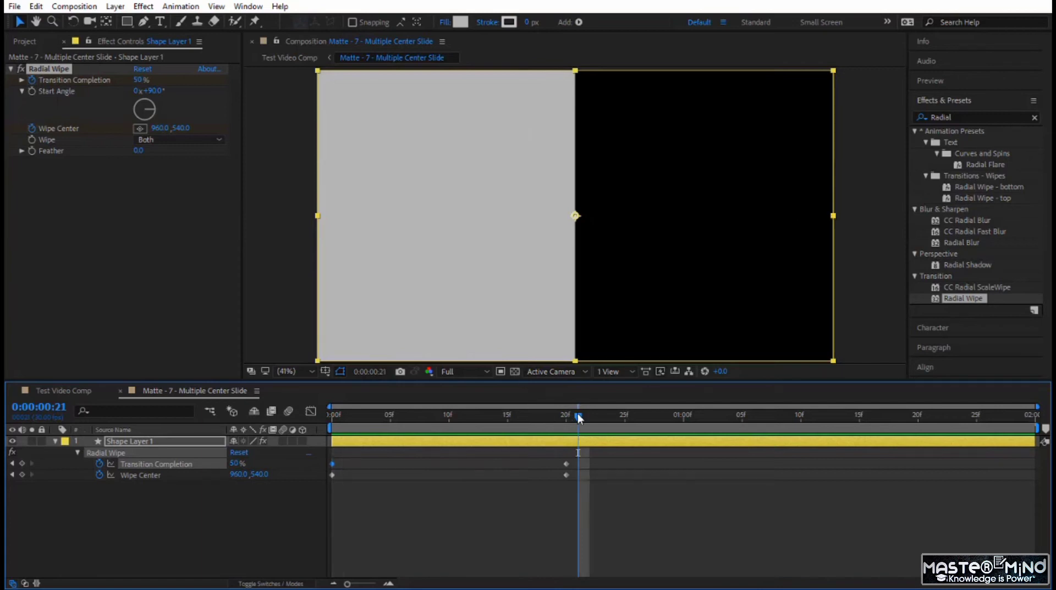
pyautogui.press('pageup')
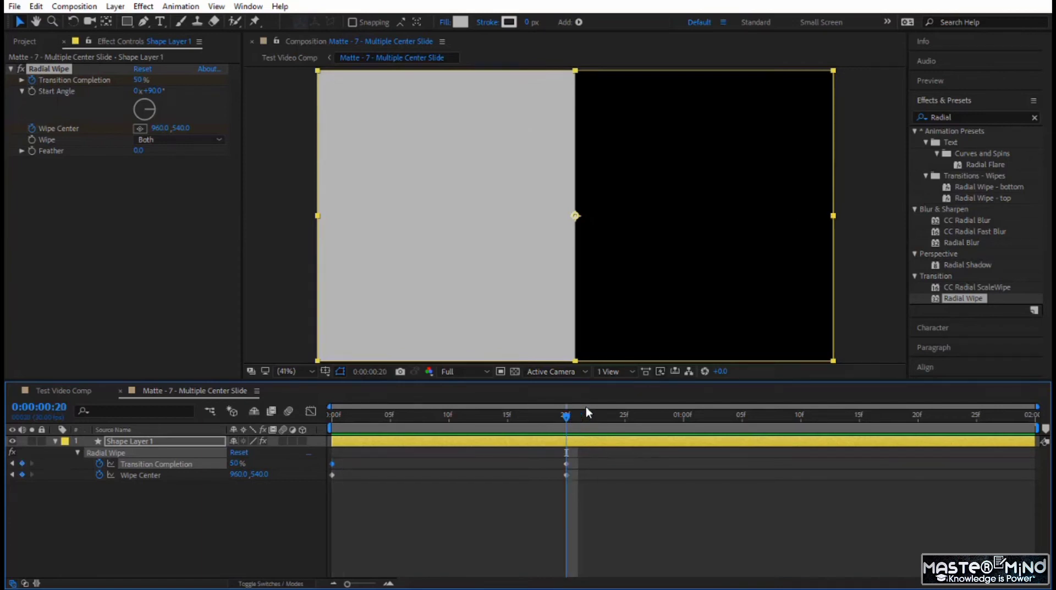
pyautogui.click(160, 128)
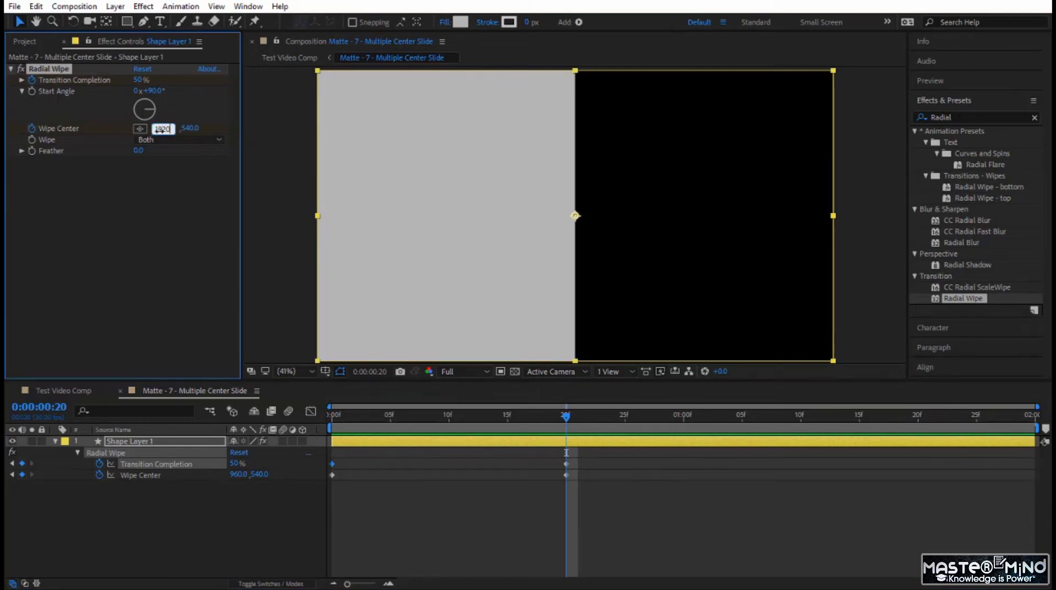
pyautogui.write('1920')
pyautogui.press('Return')
pyautogui.click(382, 416)
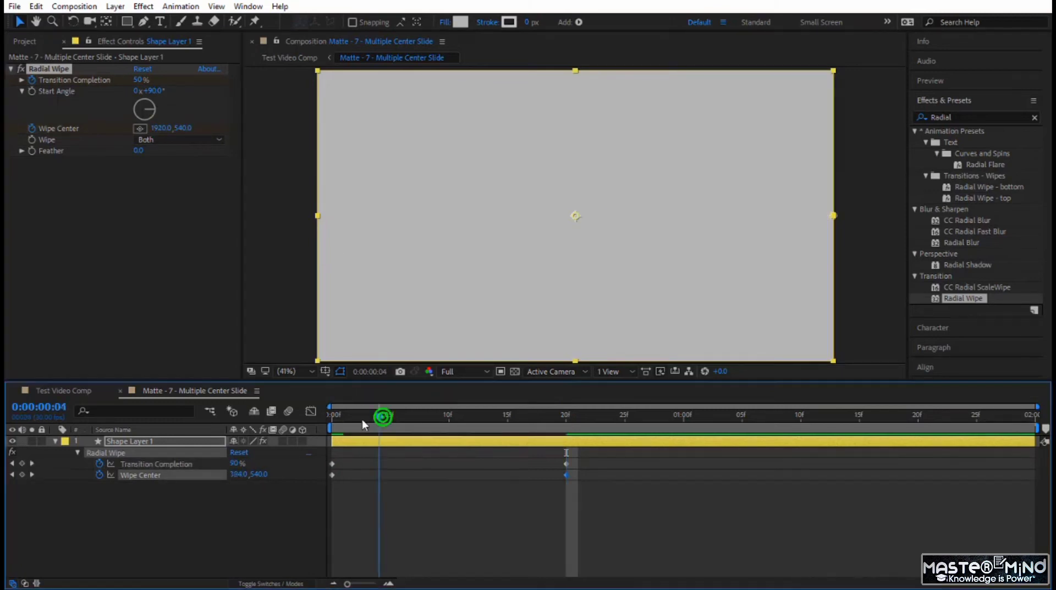
pyautogui.click(325, 420)
pyautogui.press('space')
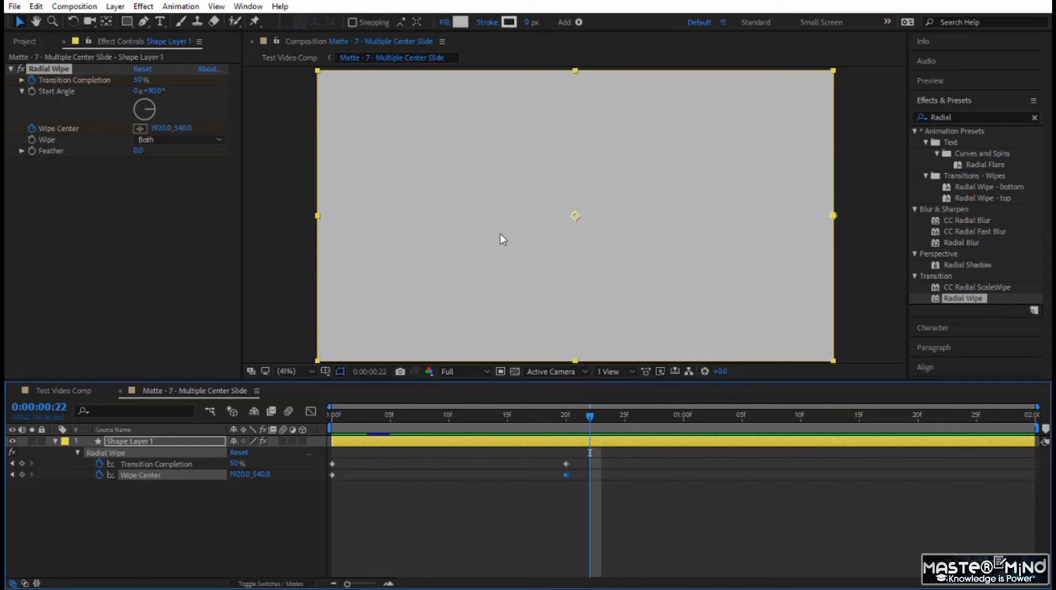
pyautogui.press('j')
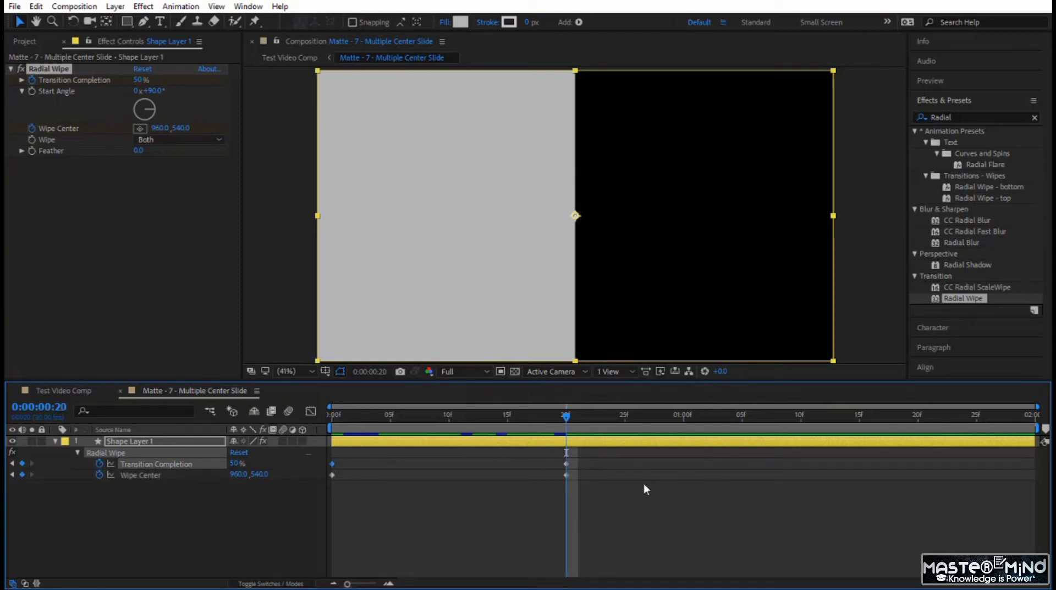
# - Easy-ease all Radial Wipe keyframes, reshape their speed curves to peak around frame 4 in the Graph Editor, and preview the motion
pyautogui.moveTo(624, 488); pyautogui.dragTo(290, 453)
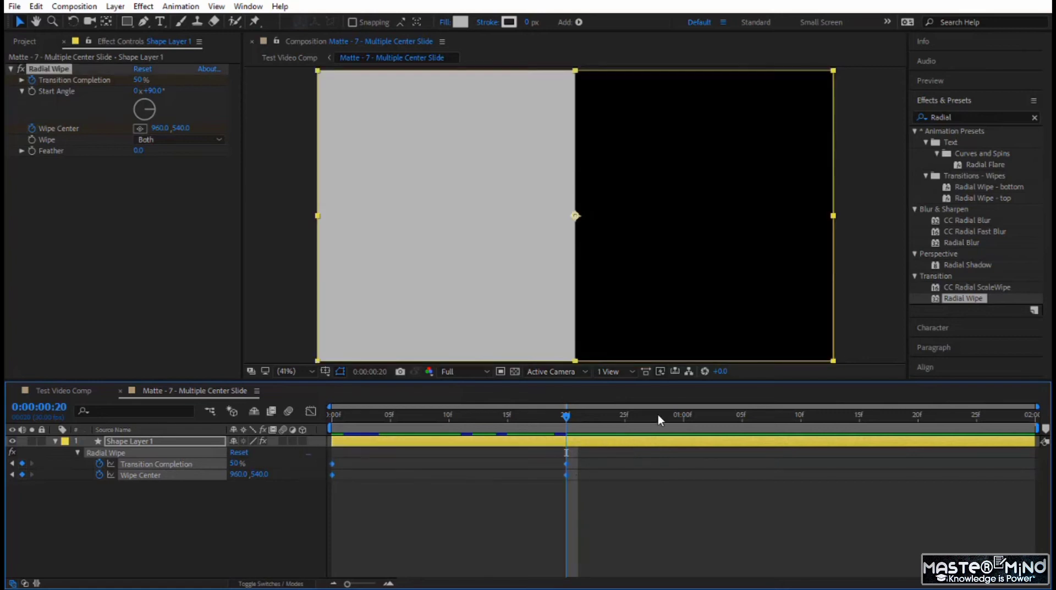
pyautogui.press('F9')
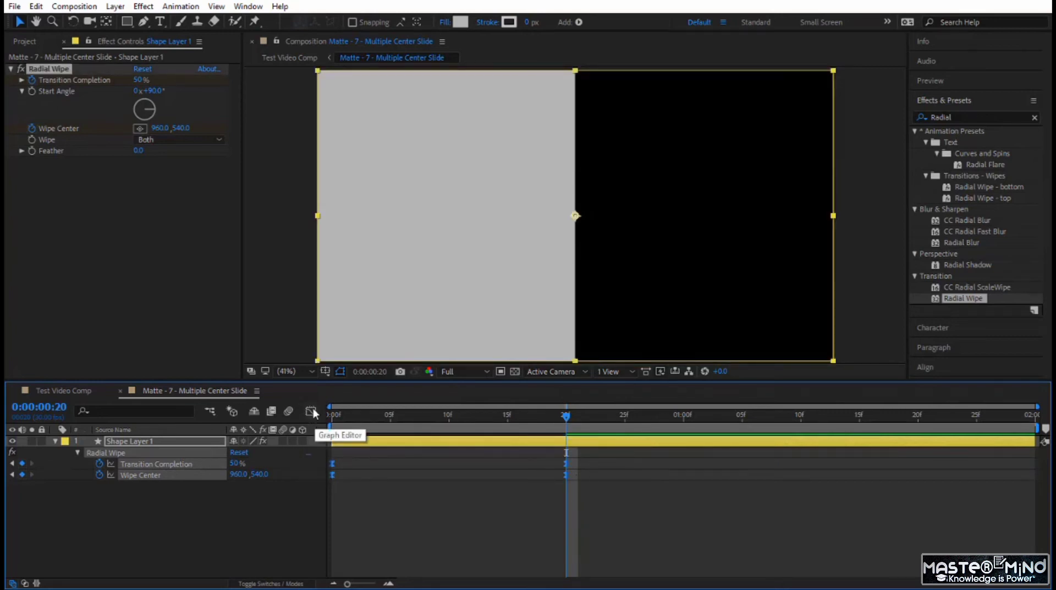
pyautogui.click(311, 411)
pyautogui.moveTo(584, 475); pyautogui.dragTo(438, 454)
pyautogui.click(342, 417)
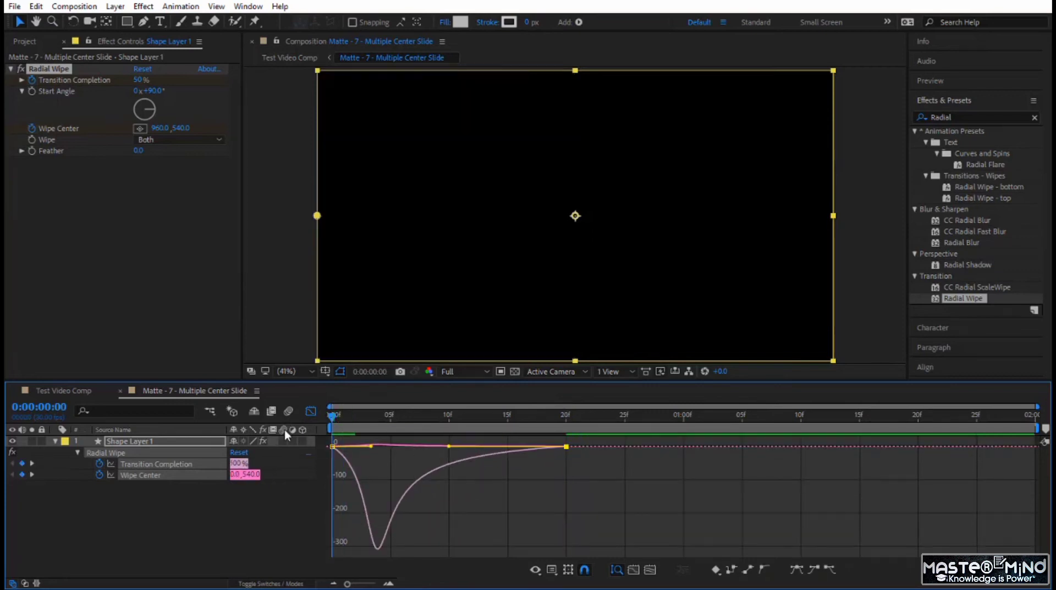
pyautogui.press('space')
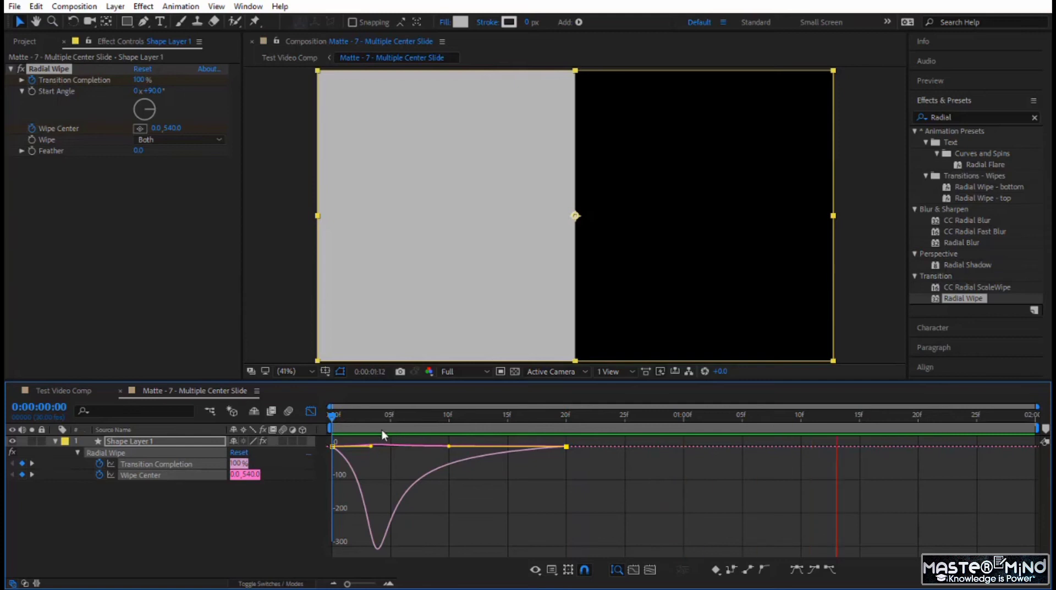
pyautogui.moveTo(334, 419); pyautogui.dragTo(397, 442)
pyautogui.click(311, 411)
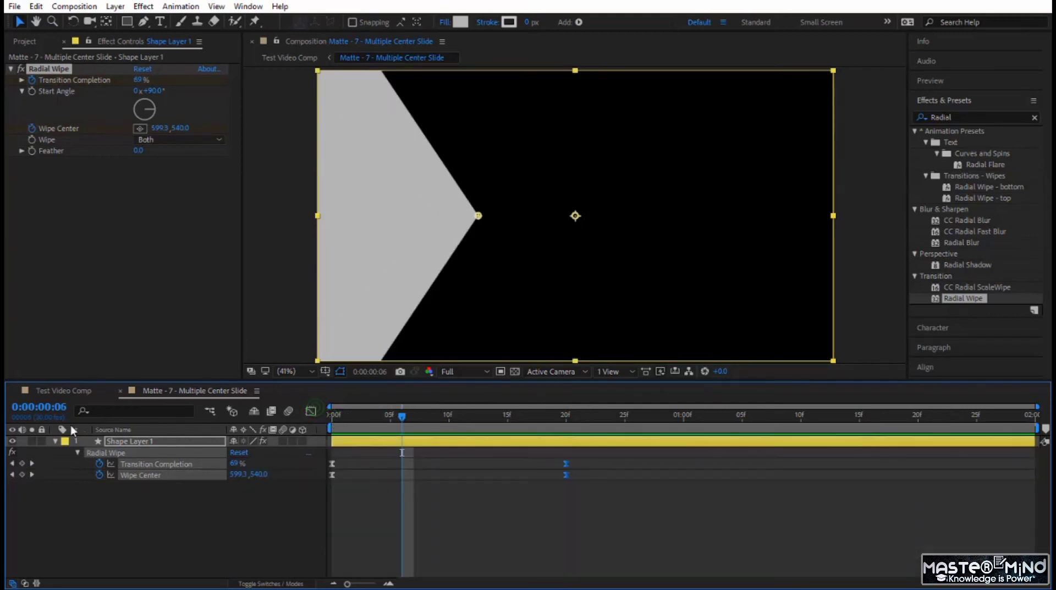
# - Collapse Shape Layer 1 and duplicate it four times for a total of five shape layers
pyautogui.click(119, 442)
pyautogui.click(55, 441)
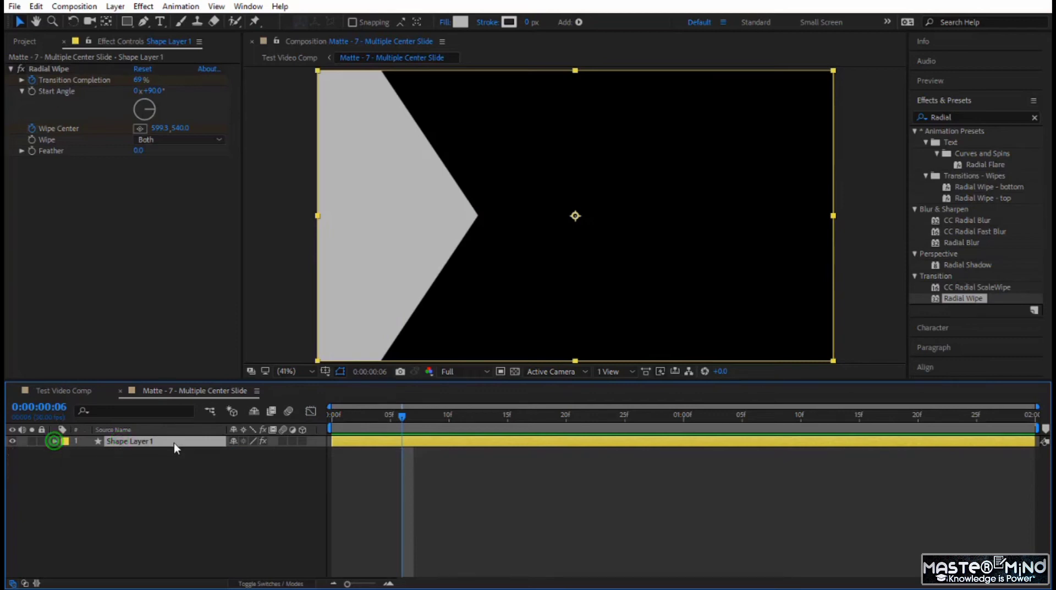
pyautogui.click(171, 444)
pyautogui.hotkey('ctrl', 'd')
pyautogui.hotkey('ctrl', 'd')
pyautogui.hotkey('ctrl', 'd')
pyautogui.hotkey('ctrl', 'd')
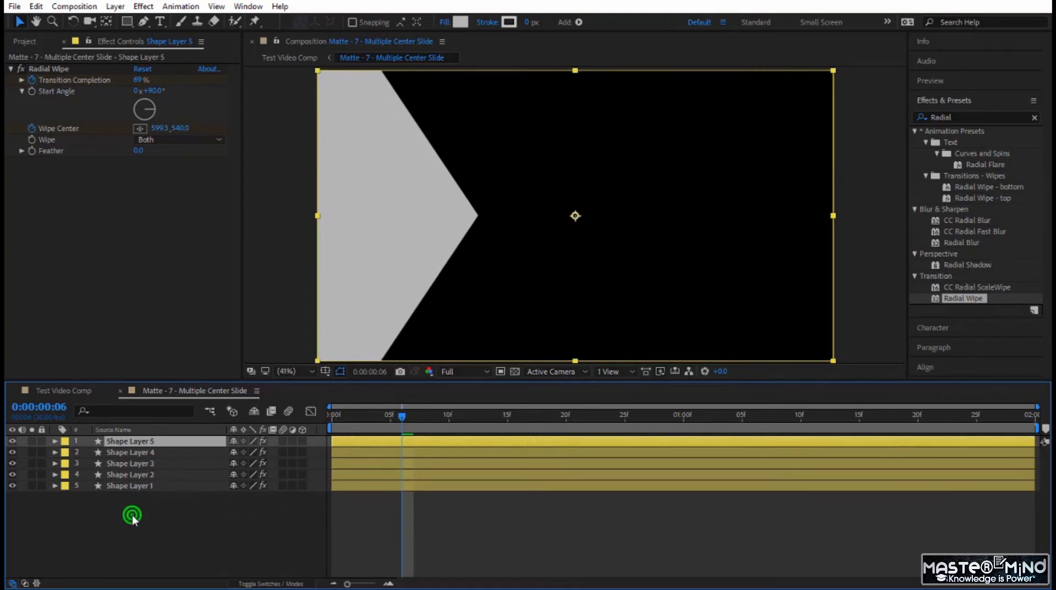
# - Select all five shape layers and reveal their Radial Wipe keyframes in the timeline
pyautogui.moveTo(132, 514); pyautogui.dragTo(137, 443)
pyautogui.press('u')
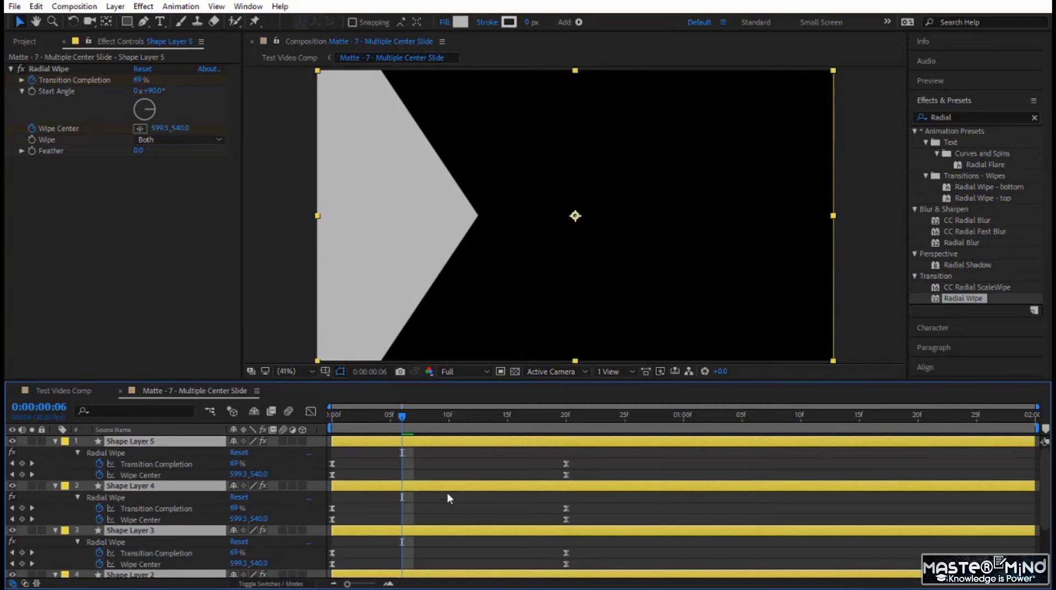
pyautogui.scroll(-5, 394, 493)
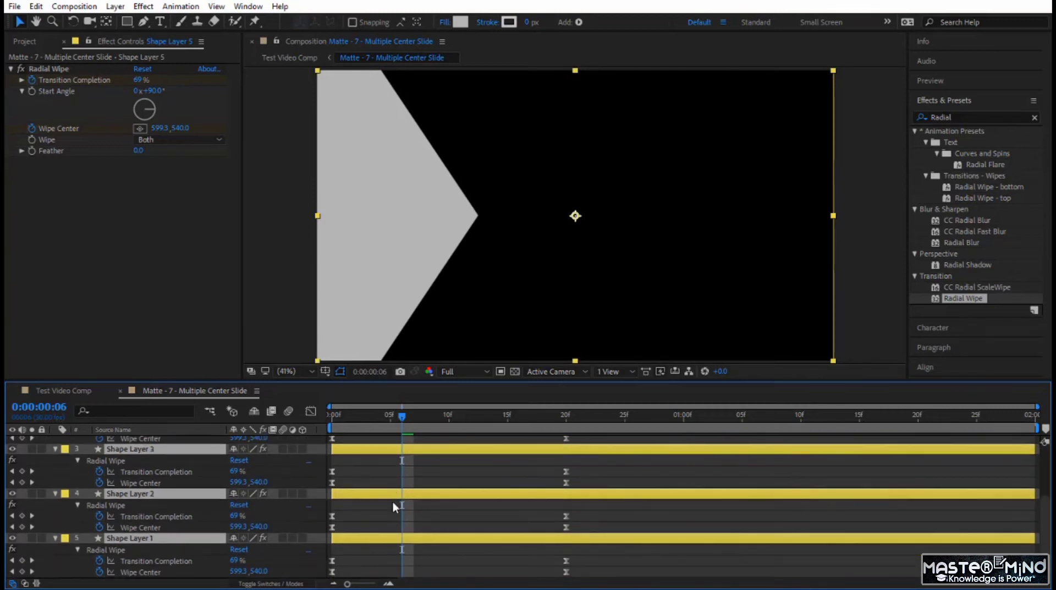
# - Stagger Shape Layers 2, 3, 4 and 5 in time so they start at frames 5, 10, 15 and 20
pyautogui.click(387, 515)
pyautogui.click(355, 539)
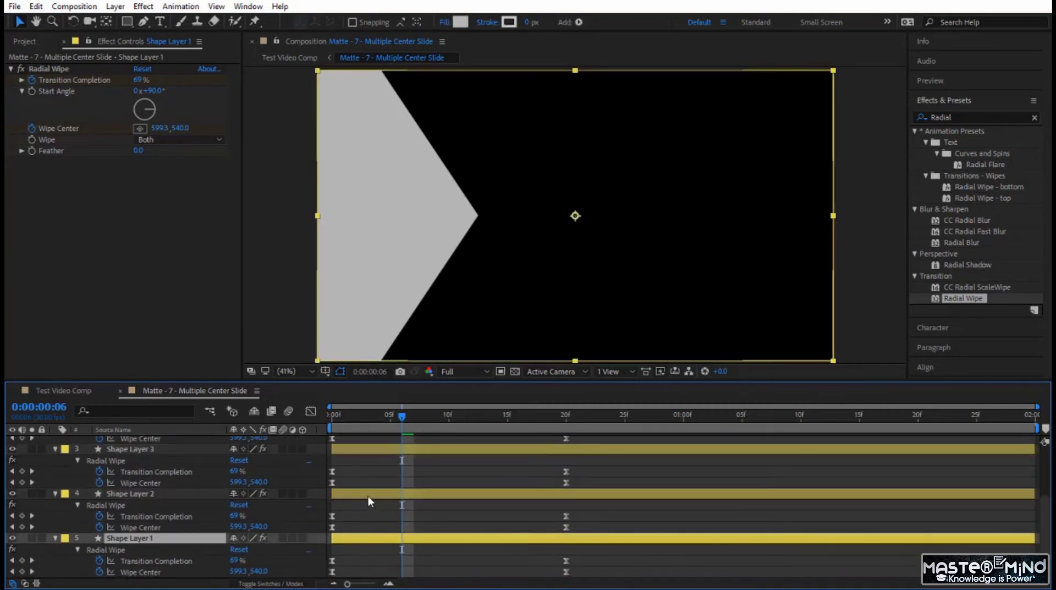
pyautogui.moveTo(368, 496); pyautogui.dragTo(427, 497)
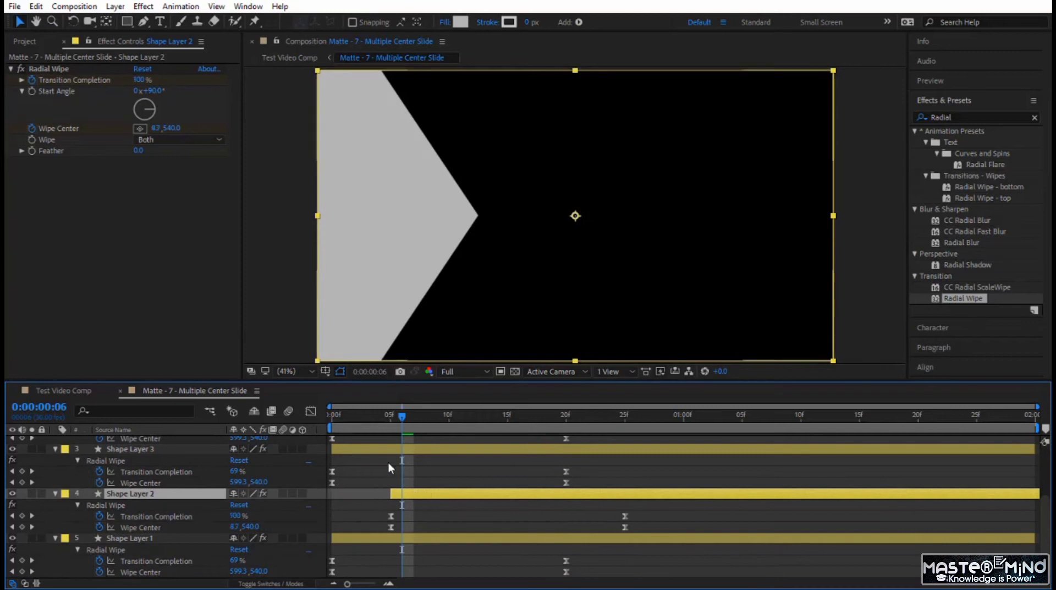
pyautogui.moveTo(386, 450); pyautogui.dragTo(503, 457)
pyautogui.scroll(4, 452, 466)
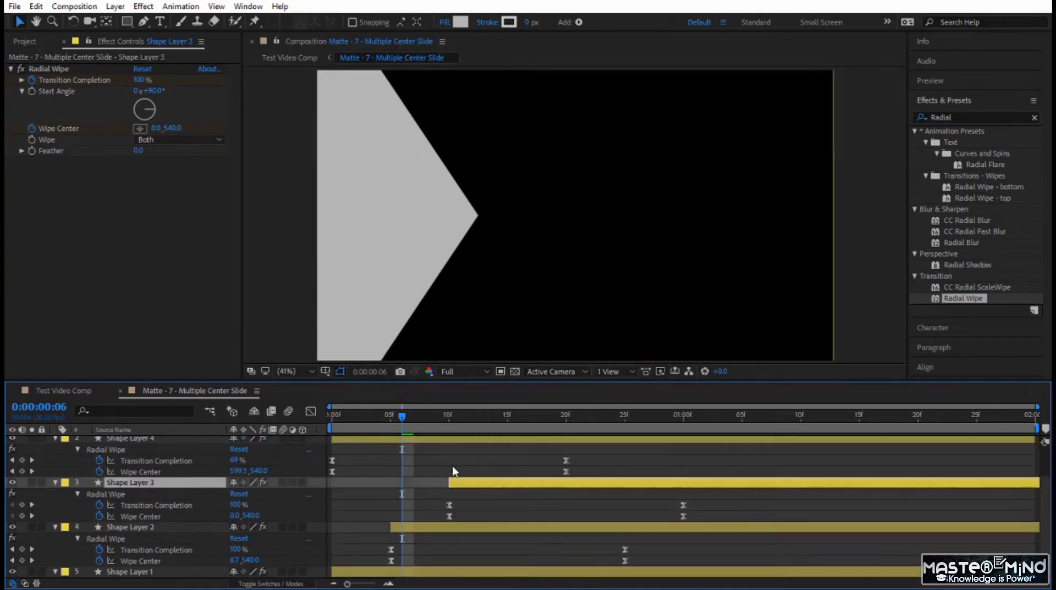
pyautogui.click(443, 474)
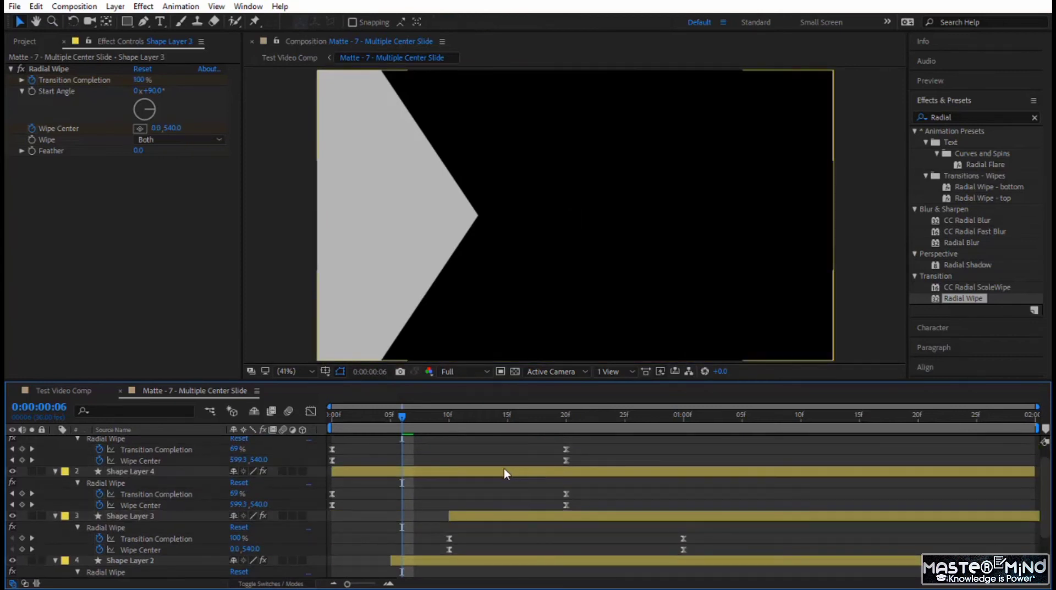
pyautogui.moveTo(504, 471); pyautogui.dragTo(675, 467)
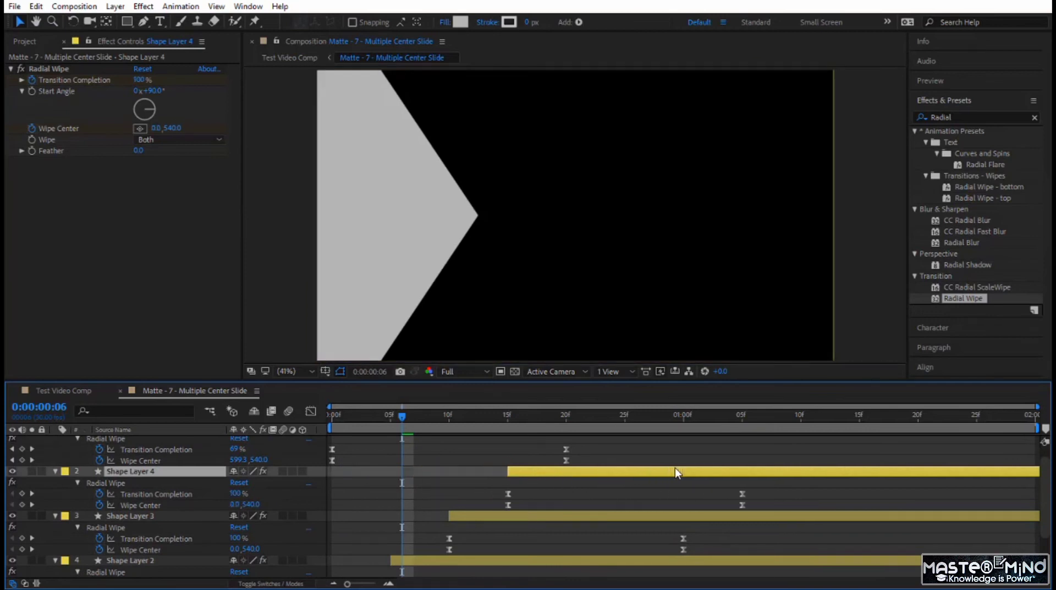
pyautogui.scroll(1, 568, 459)
pyautogui.moveTo(482, 444); pyautogui.dragTo(719, 458)
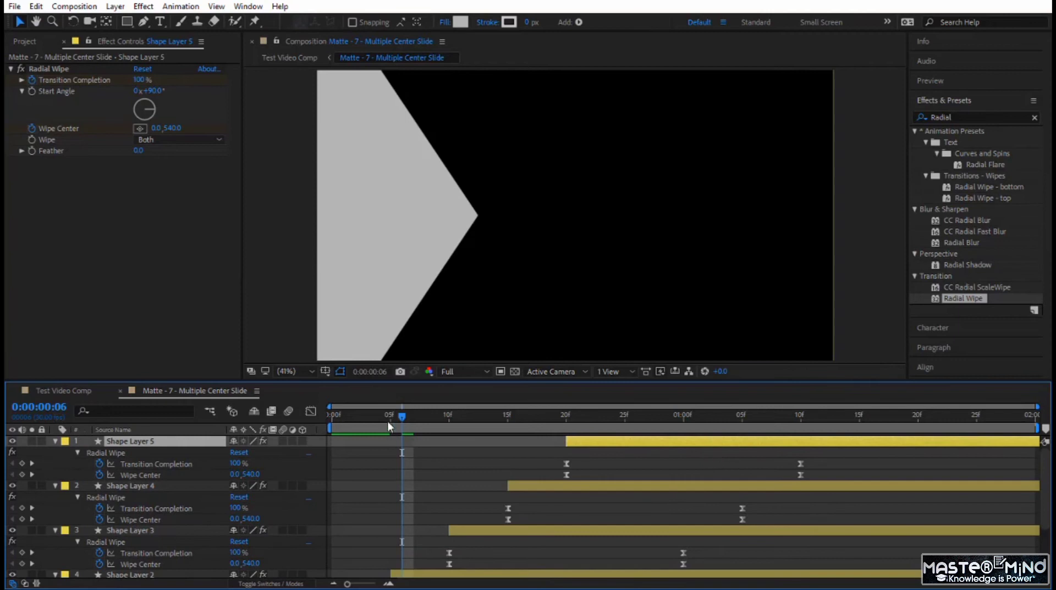
# - Preview the staggered wipe animation from the first frame
pyautogui.moveTo(407, 416); pyautogui.dragTo(282, 432)
pyautogui.press('space')
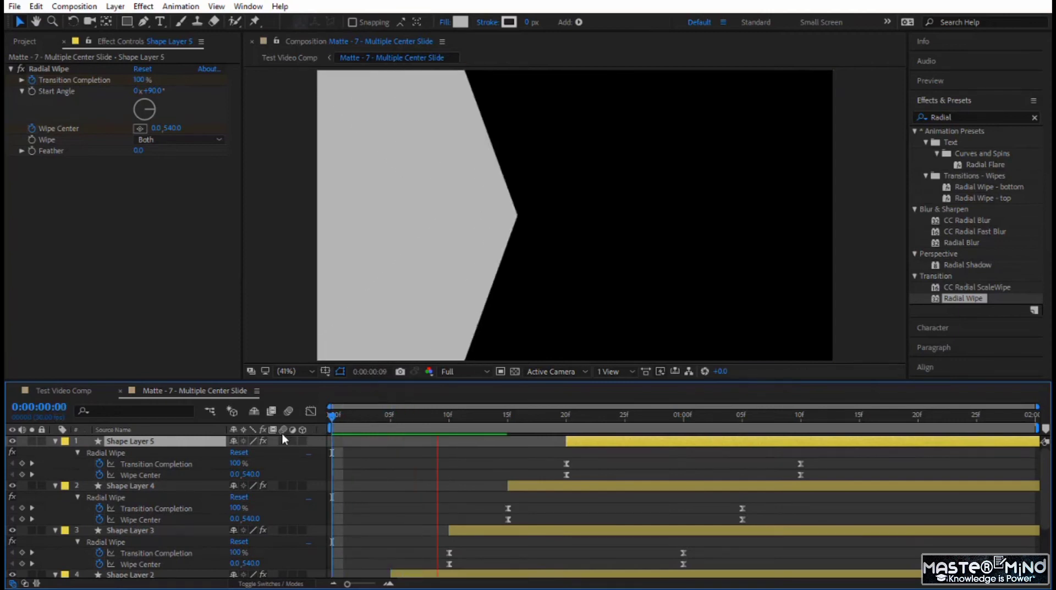
pyautogui.click(353, 422)
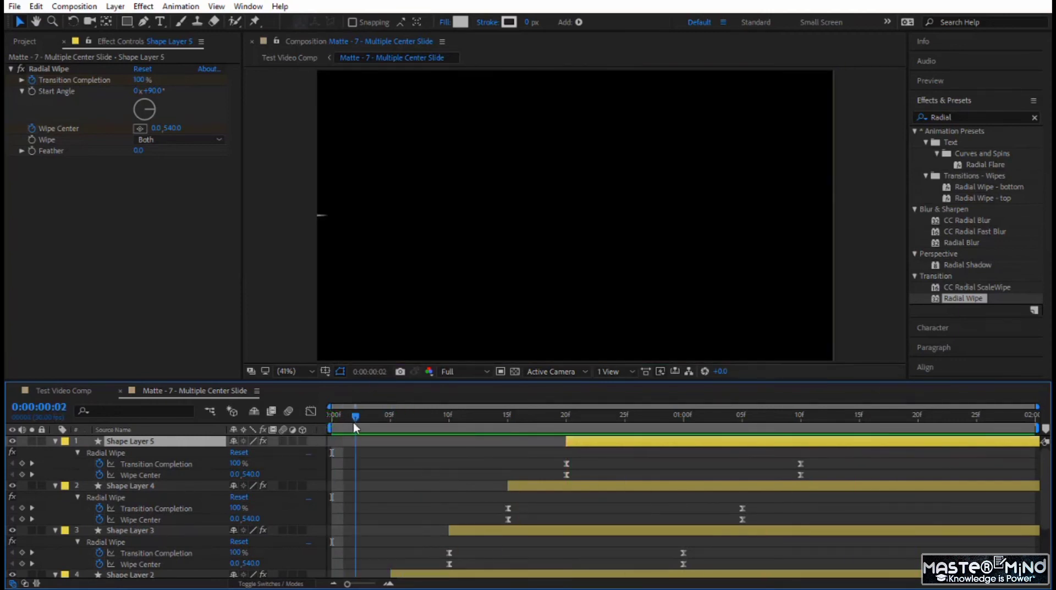
pyautogui.click(377, 473)
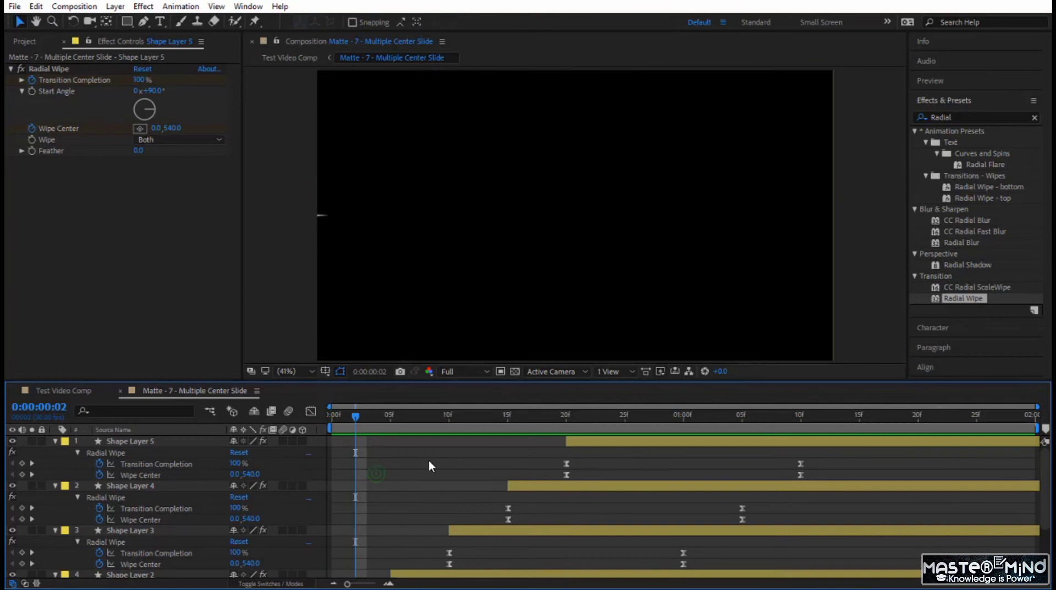
# - Set the fill colour of Shape Layer 5 to white, FFFFFF
pyautogui.click(166, 441)
pyautogui.click(458, 22)
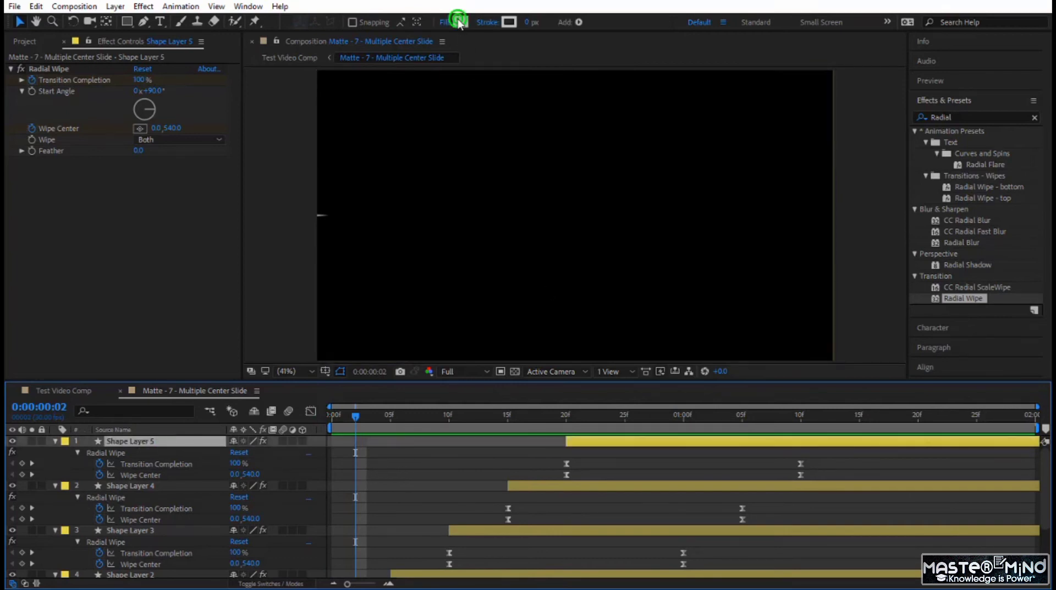
pyautogui.moveTo(488, 374); pyautogui.dragTo(424, 350)
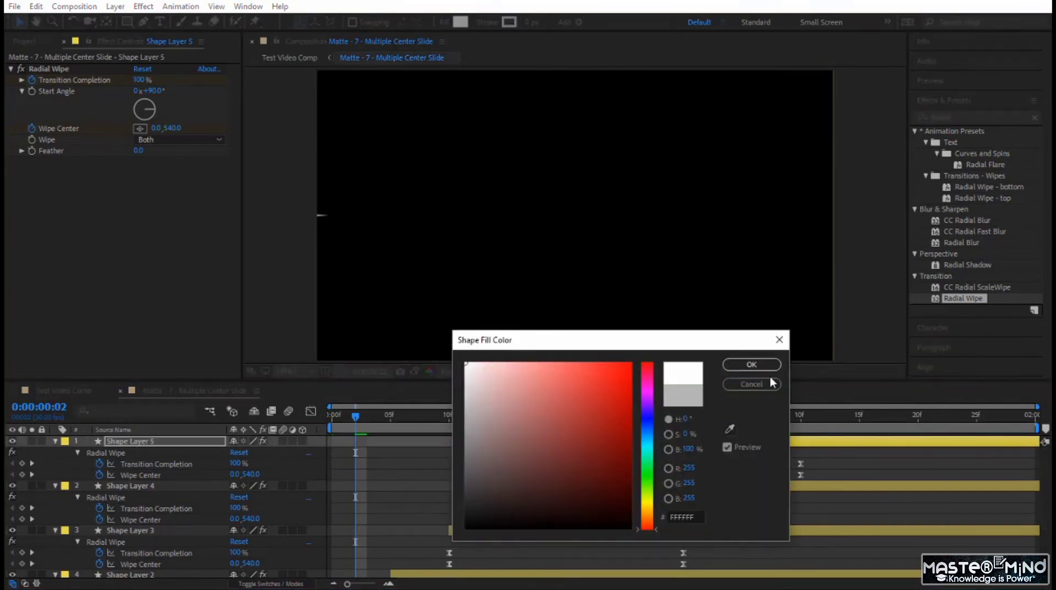
pyautogui.click(752, 364)
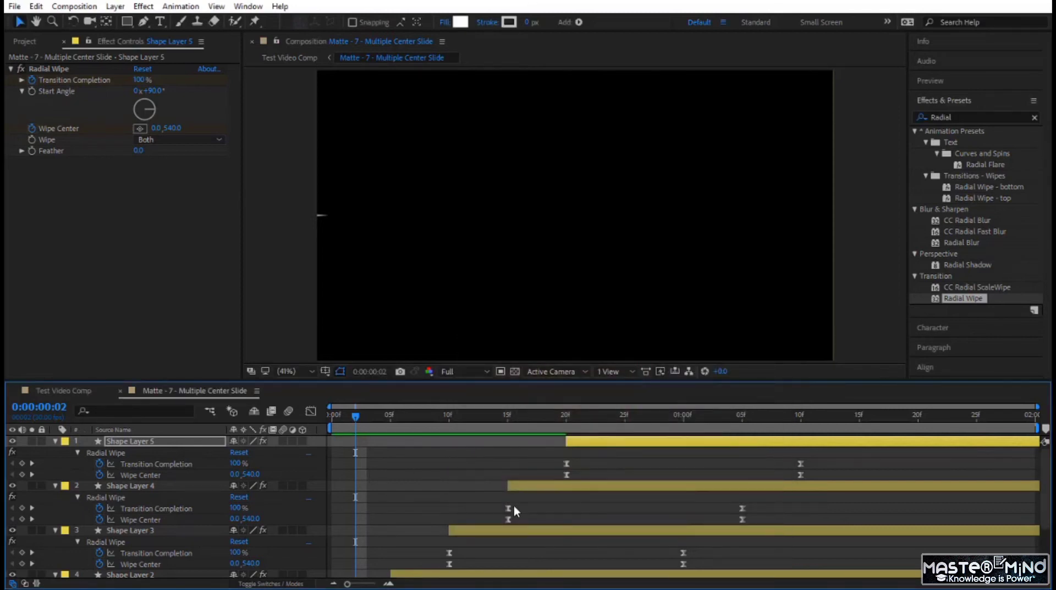
# - Go to frame 16 and set the fill colour of Shape Layer 4 to dark grey, 2E2E2E
pyautogui.click(545, 486)
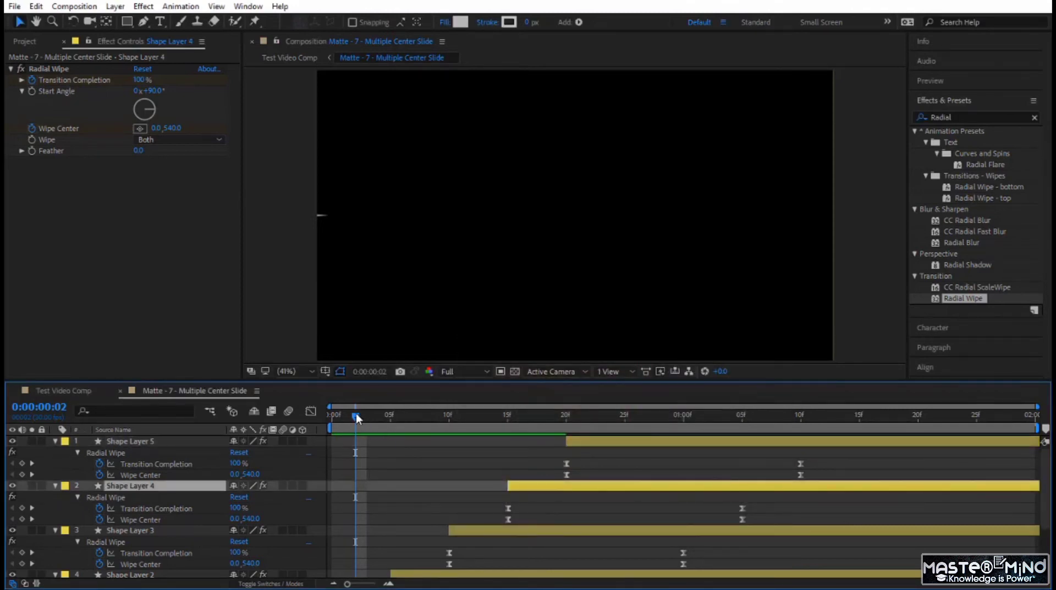
pyautogui.moveTo(357, 419); pyautogui.dragTo(522, 444)
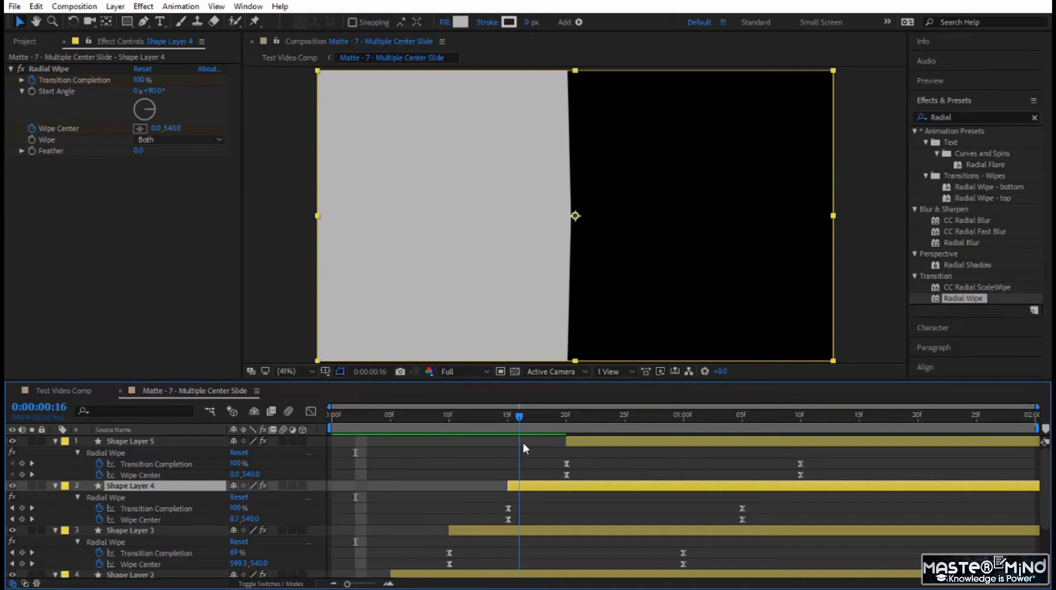
pyautogui.click(460, 22)
pyautogui.moveTo(481, 423); pyautogui.dragTo(466, 498)
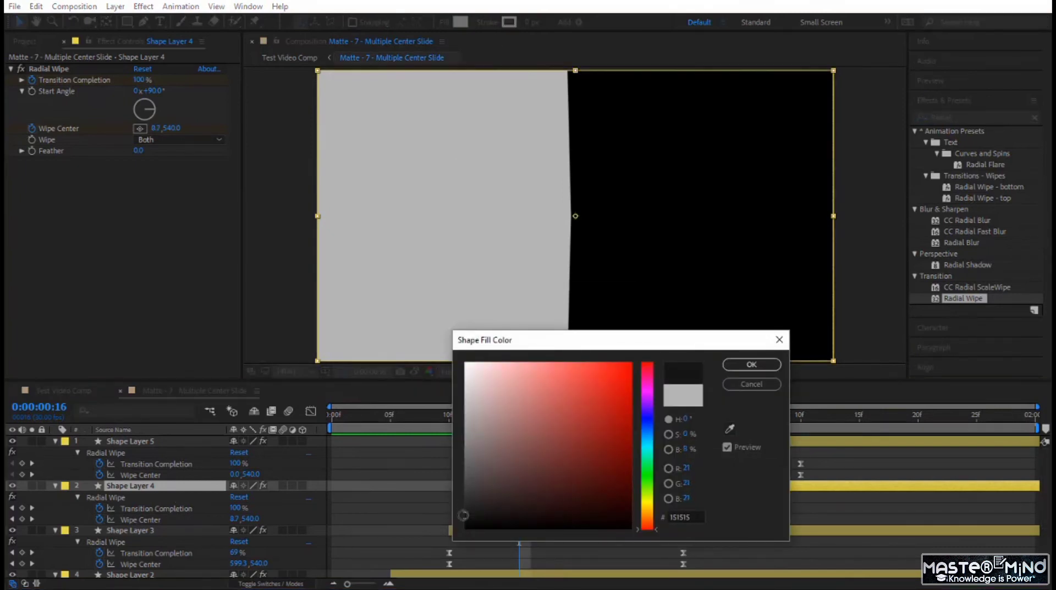
pyautogui.click(752, 365)
# - Set the fill colour of Shape Layer 3 to light grey, C3C3C3
pyautogui.scroll(-3, 489, 489)
pyautogui.click(488, 496)
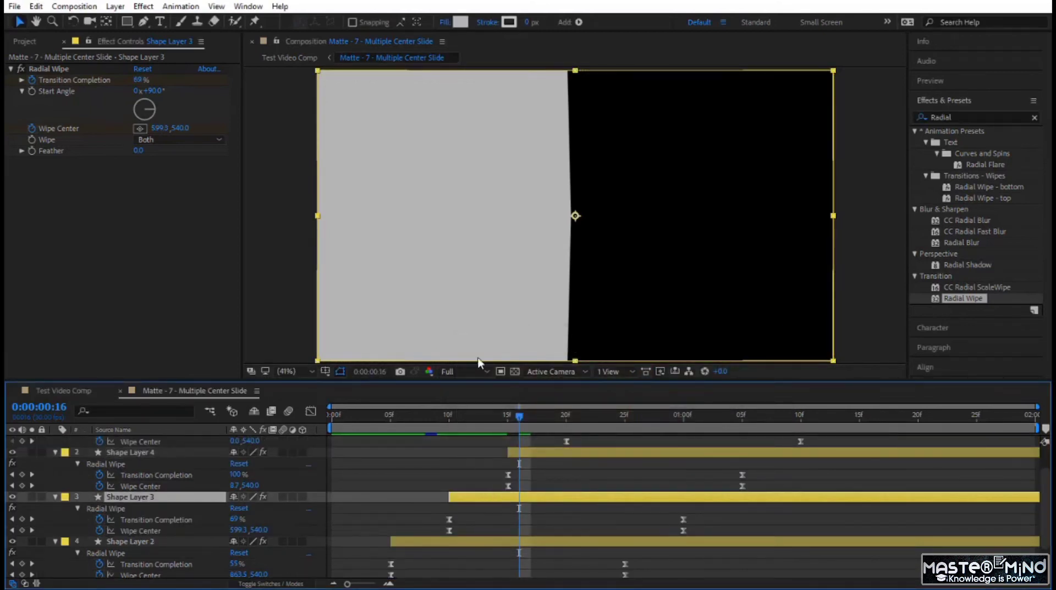
pyautogui.click(461, 22)
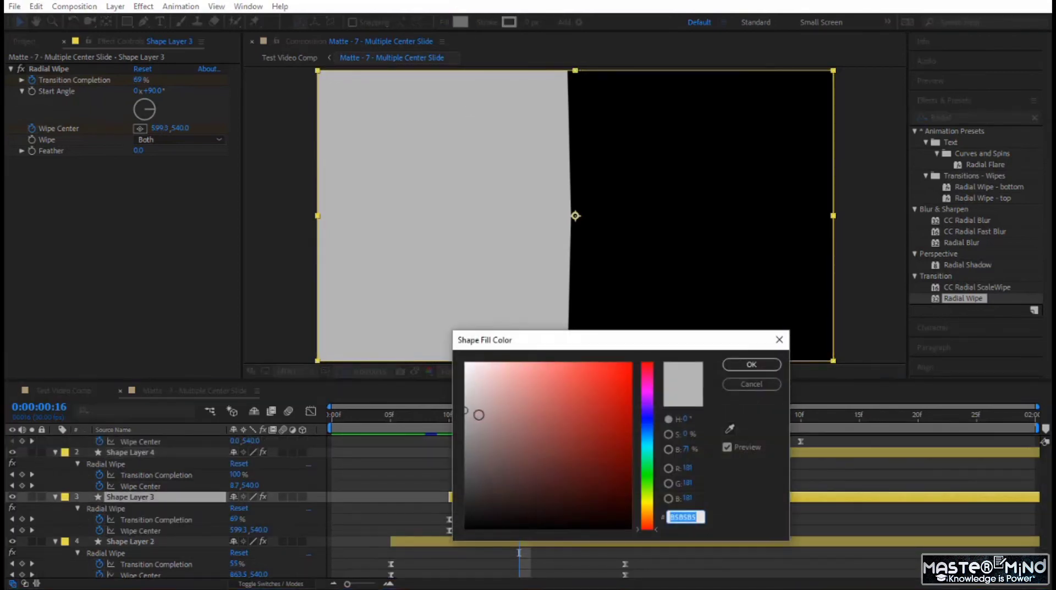
pyautogui.moveTo(465, 414); pyautogui.dragTo(466, 401)
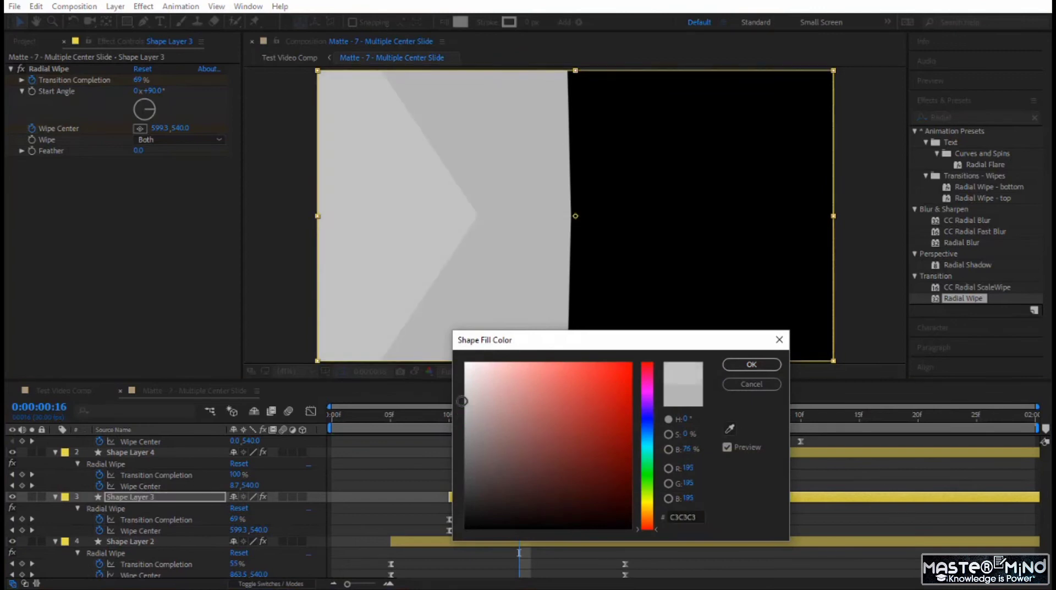
pyautogui.click(744, 365)
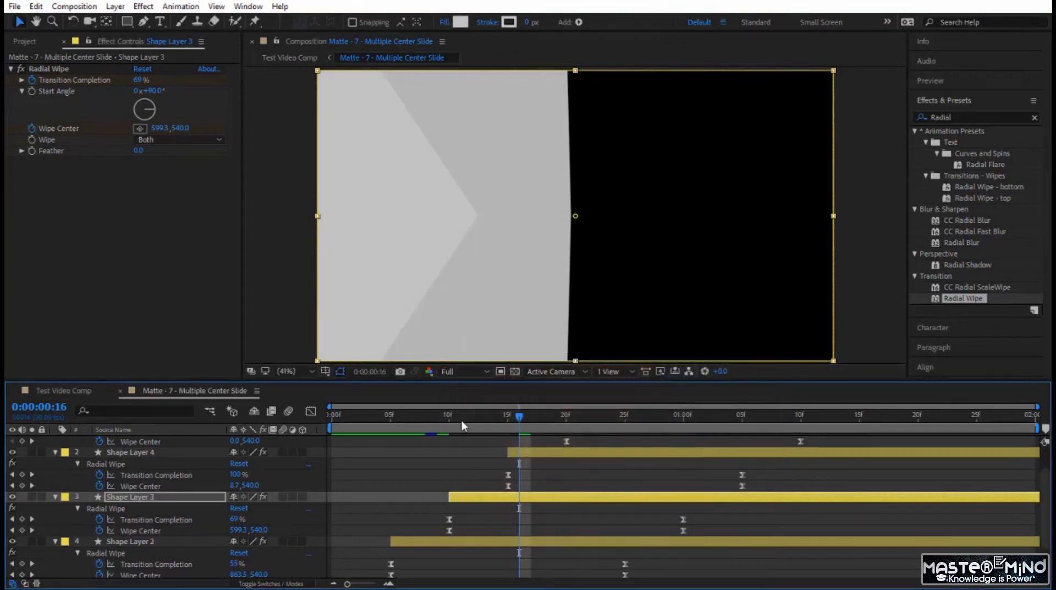
# - Set the fill colour of Shape Layer 2 to dark grey, 4A4848
pyautogui.scroll(-2, 422, 489)
pyautogui.click(423, 491)
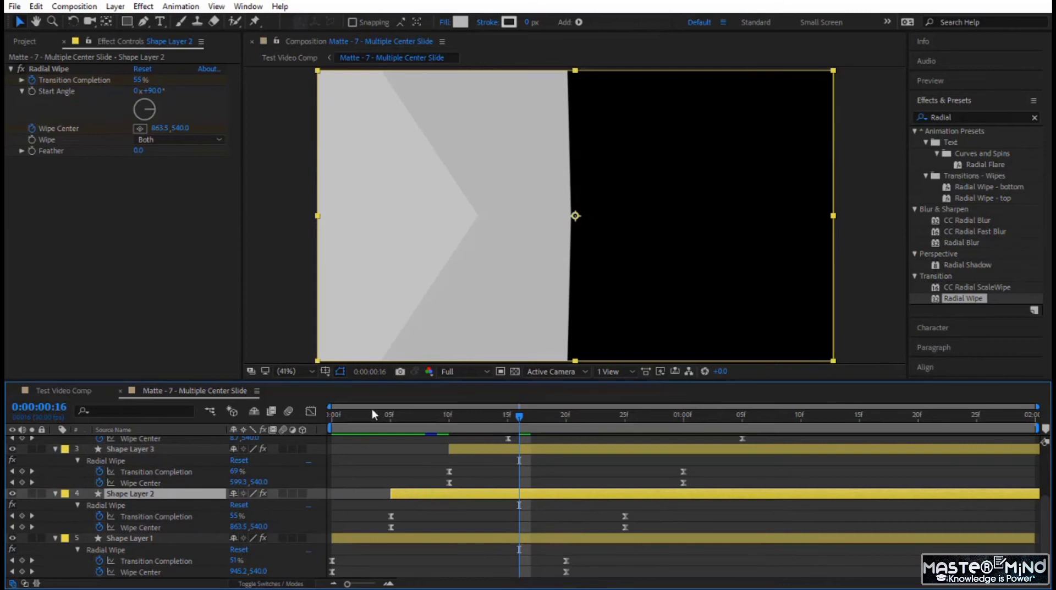
pyautogui.click(460, 22)
pyautogui.moveTo(469, 422); pyautogui.dragTo(468, 480)
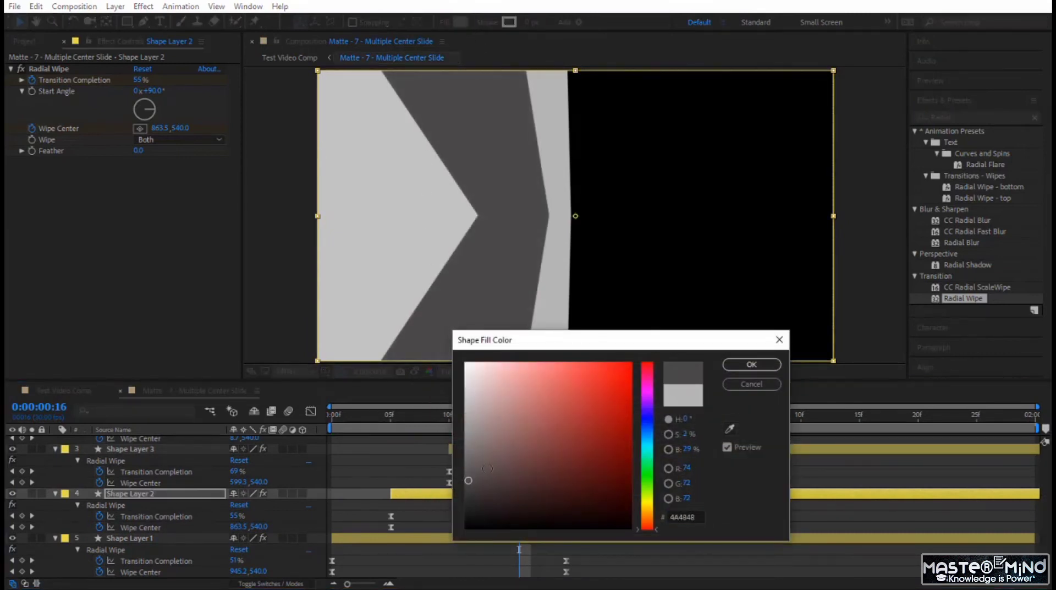
pyautogui.click(747, 363)
# - Set the fill colour of Shape Layer 1 to very light grey, DEDEDE, and preview the animation from the first frame
pyautogui.click(426, 536)
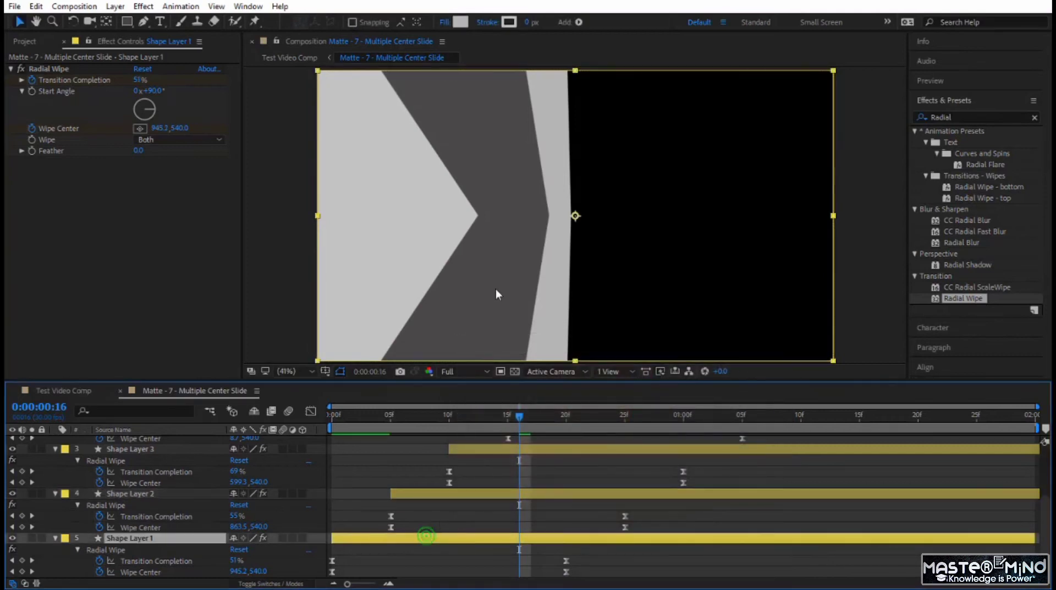
pyautogui.click(460, 22)
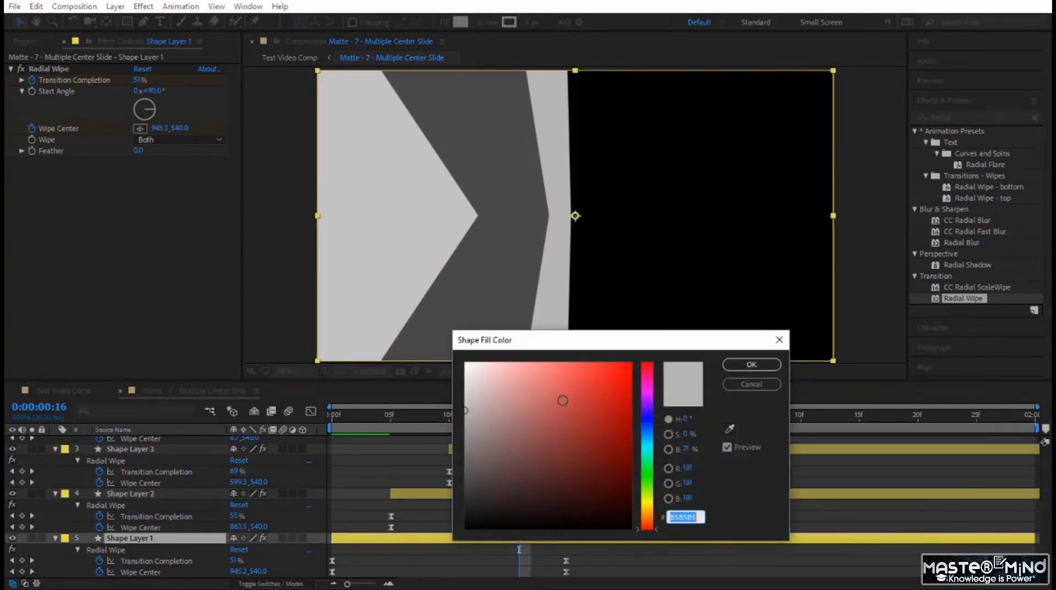
pyautogui.moveTo(471, 397)
pyautogui.mouseDown()
pyautogui.moveTo(466, 451)
pyautogui.moveTo(462, 383)
pyautogui.mouseUp()
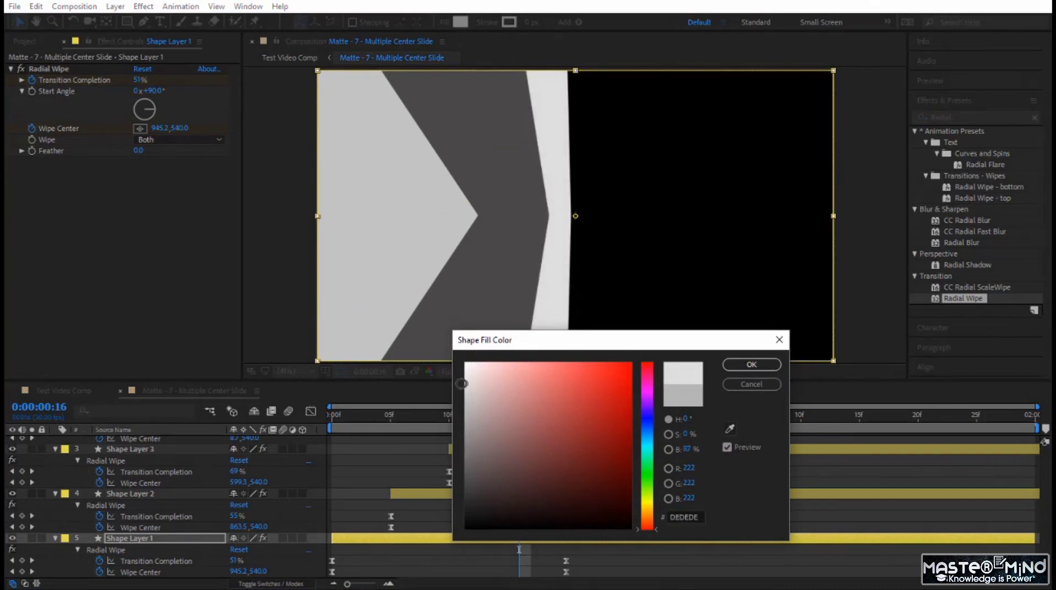
pyautogui.click(750, 364)
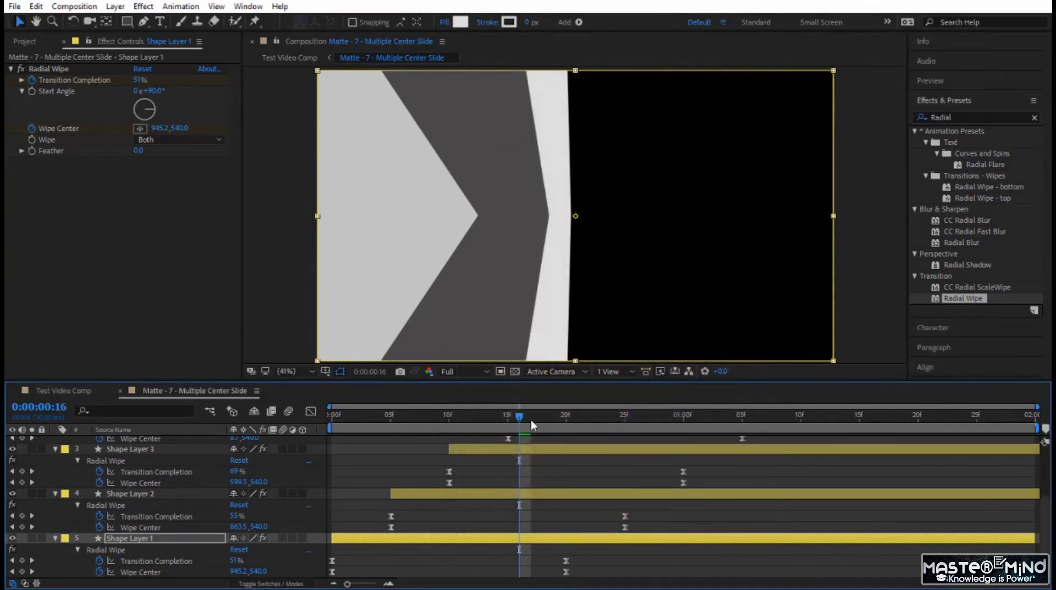
pyautogui.moveTo(523, 417); pyautogui.dragTo(322, 488)
pyautogui.press('space')
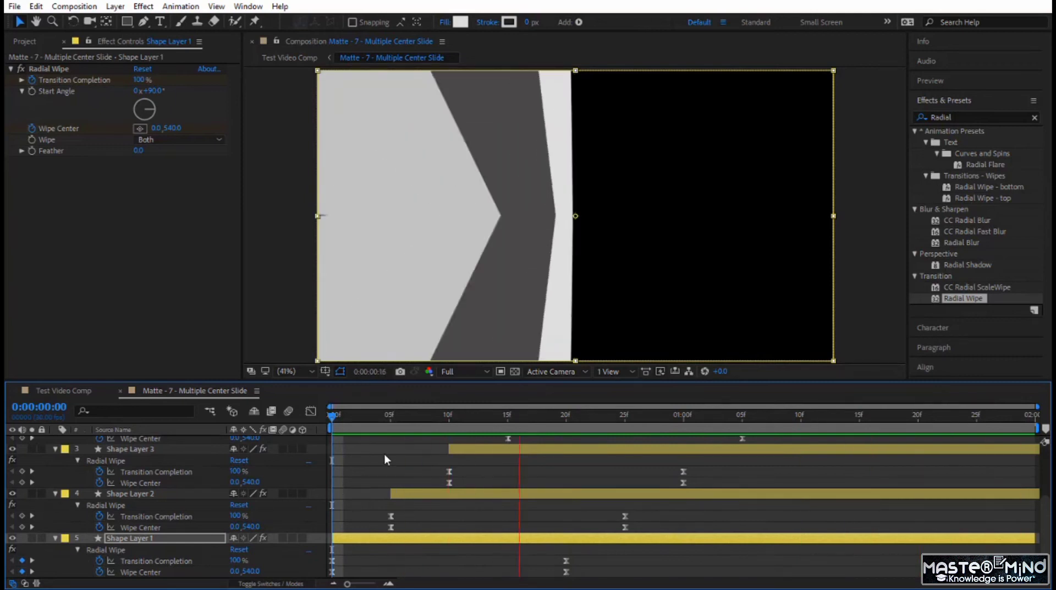
# - Preview the matte transition between the clips in Test Video Comp from 0:00:02:23, and inspect it at 0:00:03:16 and 0:00:04:14
pyautogui.click(78, 390)
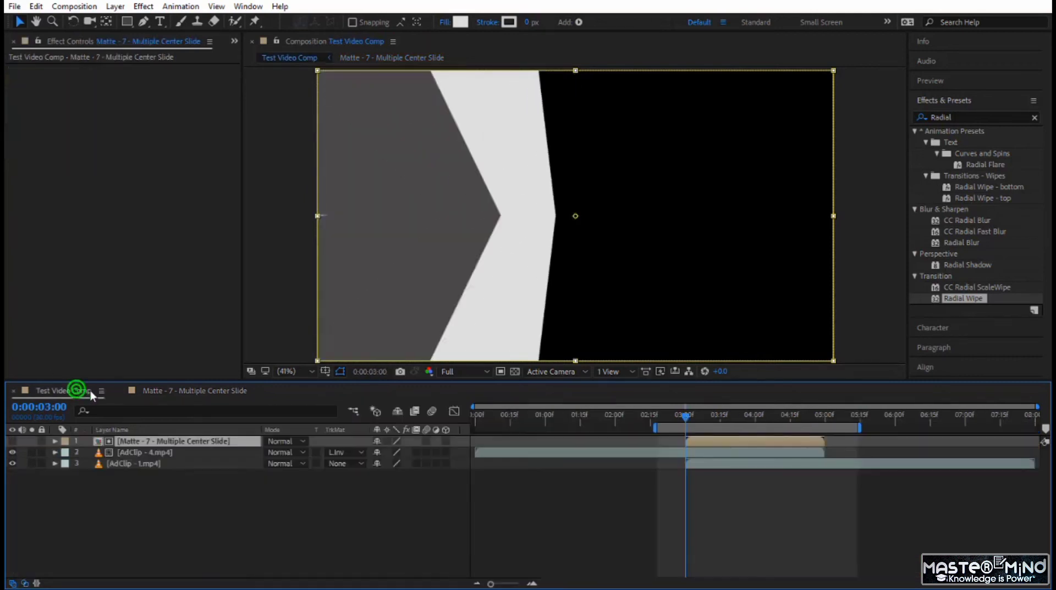
pyautogui.click(670, 412)
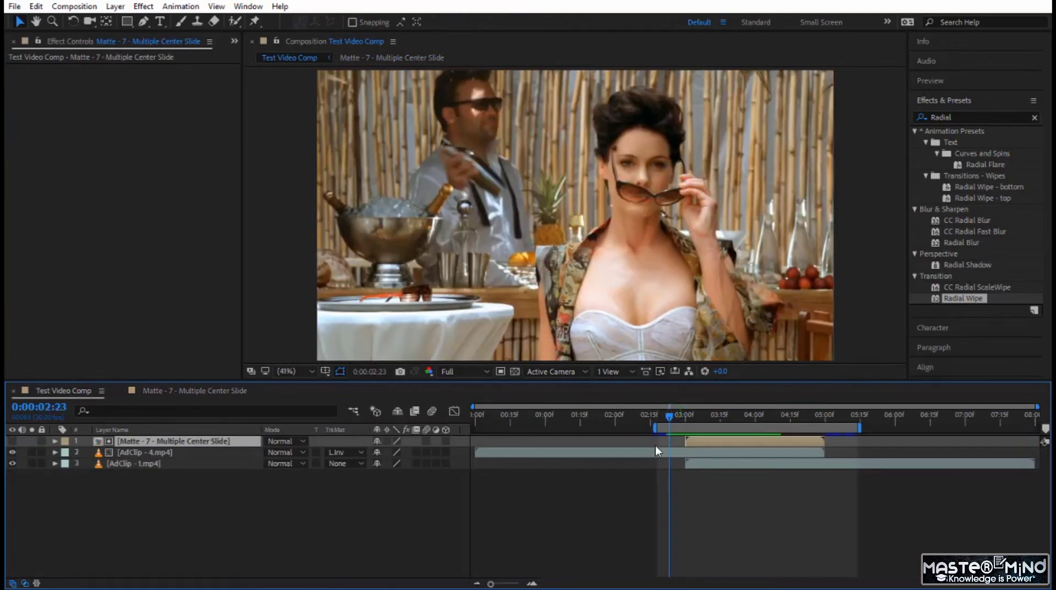
pyautogui.press('space')
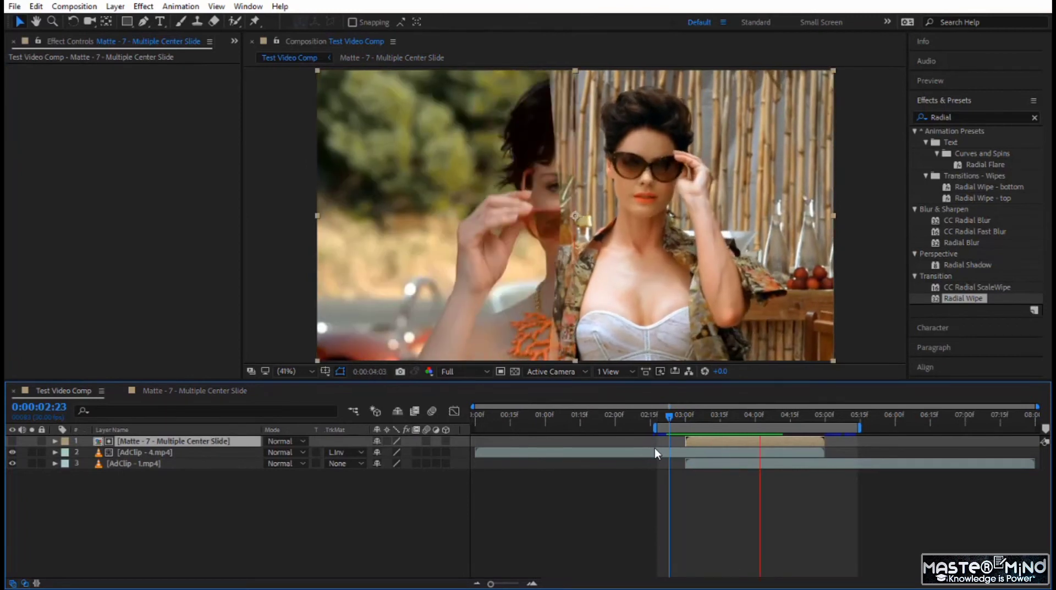
pyautogui.moveTo(668, 418); pyautogui.dragTo(721, 441)
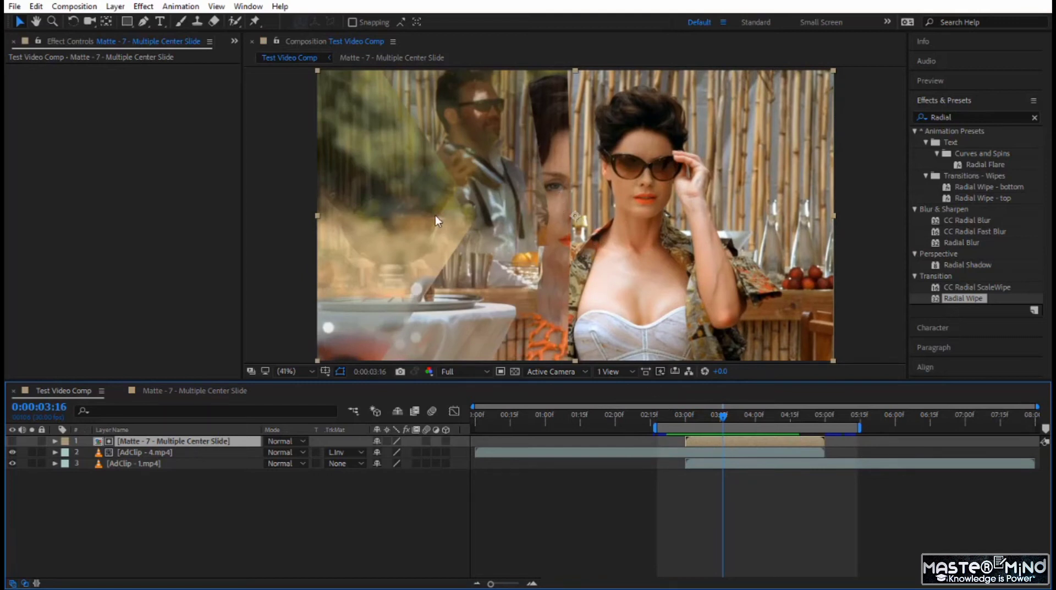
pyautogui.moveTo(725, 420); pyautogui.dragTo(790, 438)
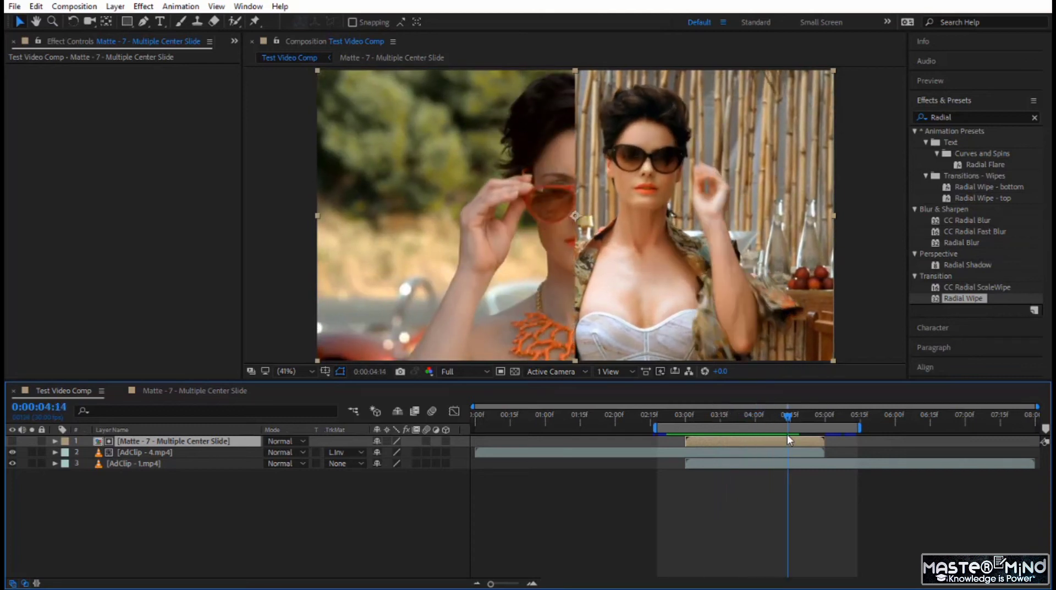
# - Pre-compose all five shape layers of the Matte - 7 - Multiple Center Slide comp into a new composition named "Matte 7 - Side"
pyautogui.click(239, 390)
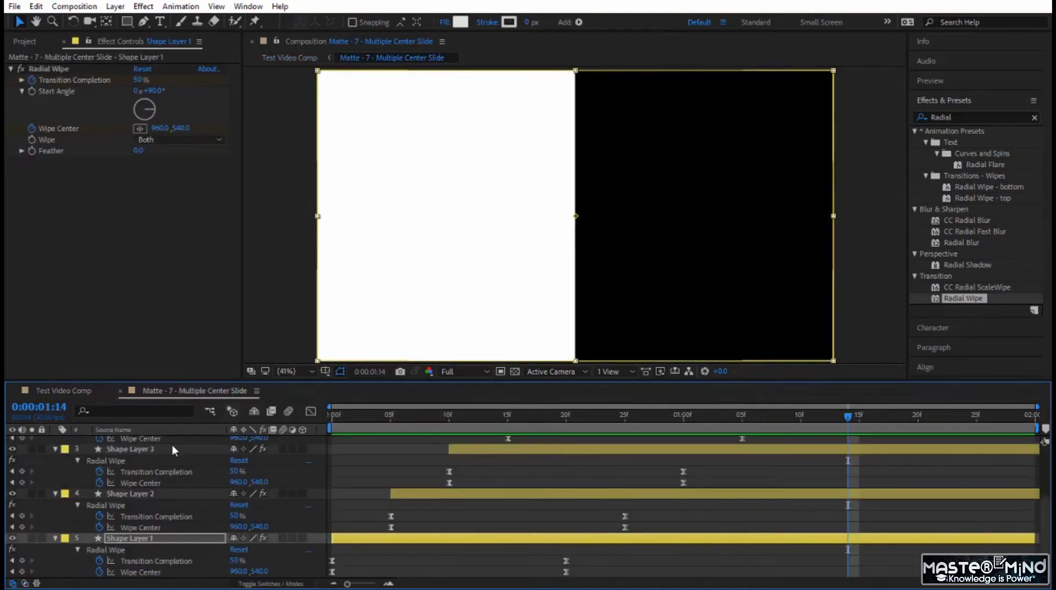
pyautogui.click(173, 444)
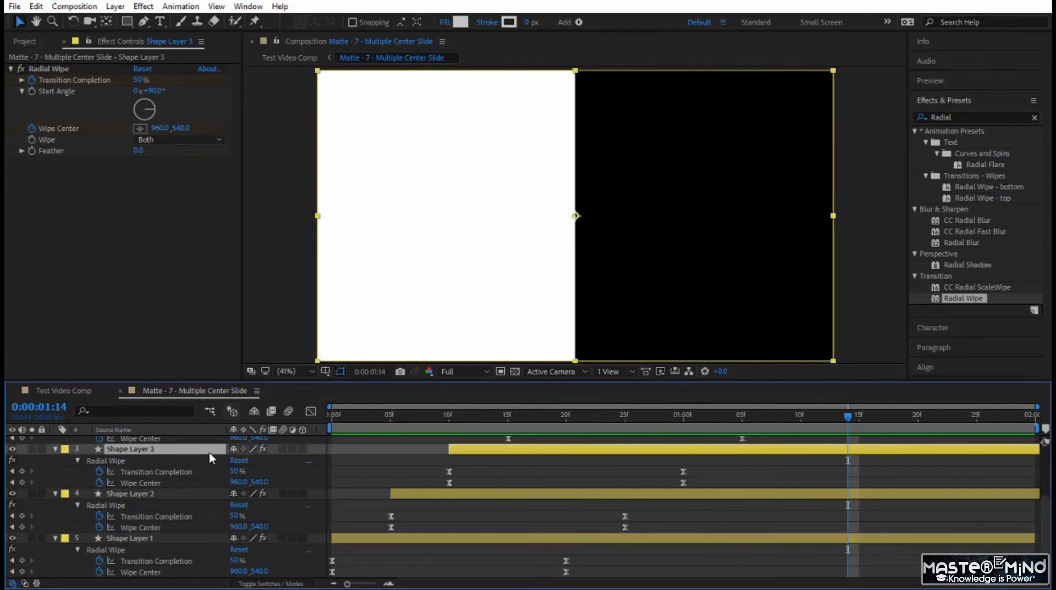
pyautogui.hotkey('ctrl', 'a')
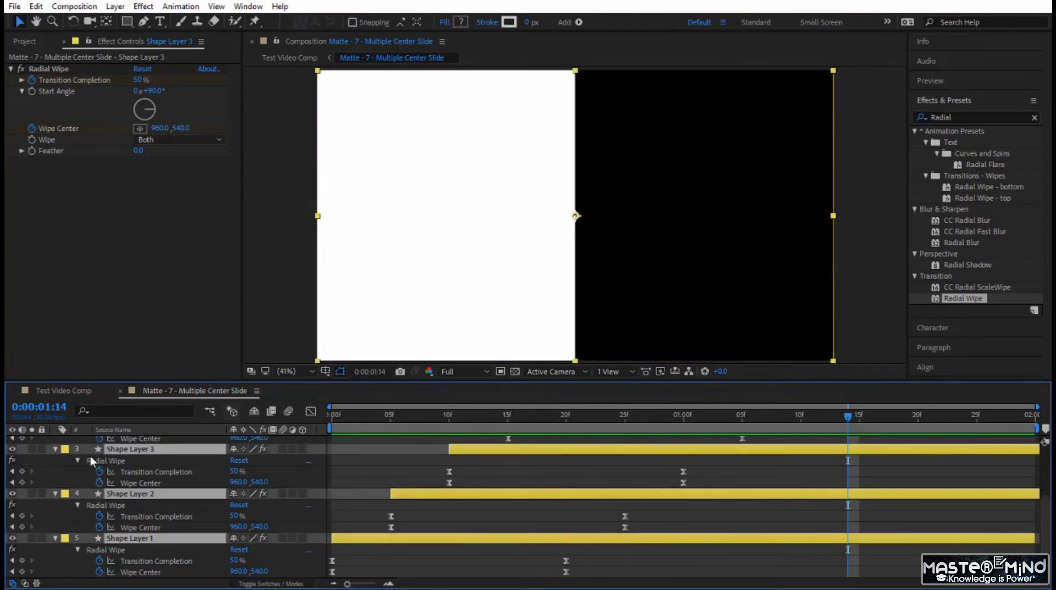
pyautogui.scroll(2, 82, 451)
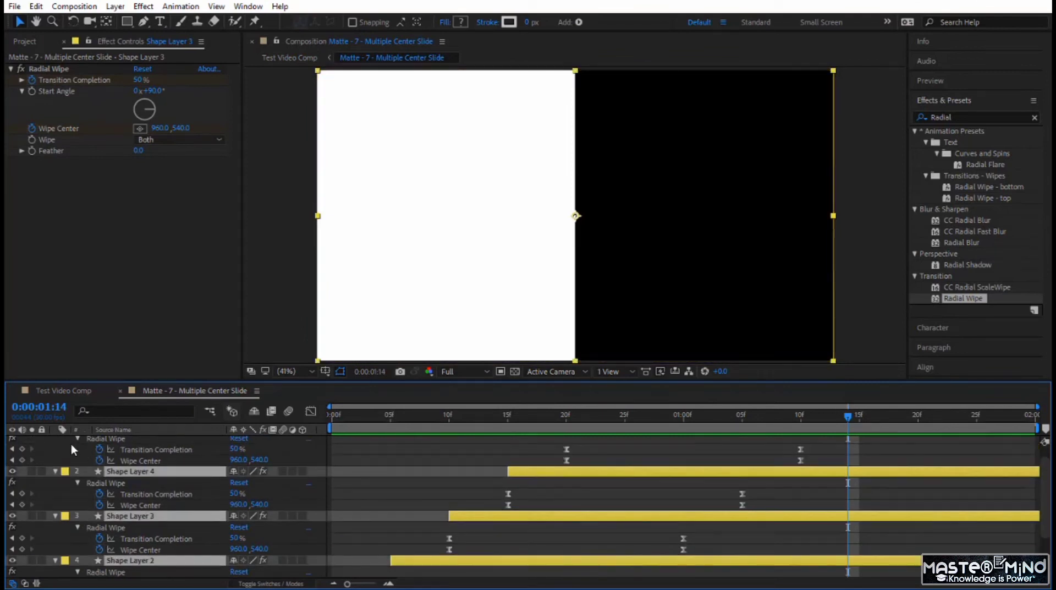
pyautogui.click(54, 471)
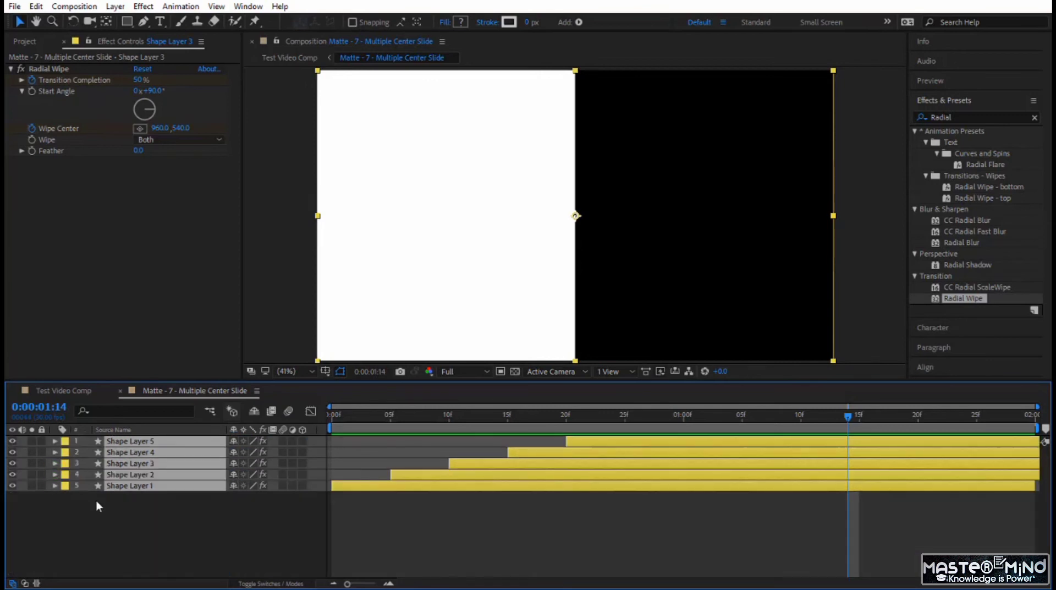
pyautogui.rightClick(146, 471)
pyautogui.click(189, 472)
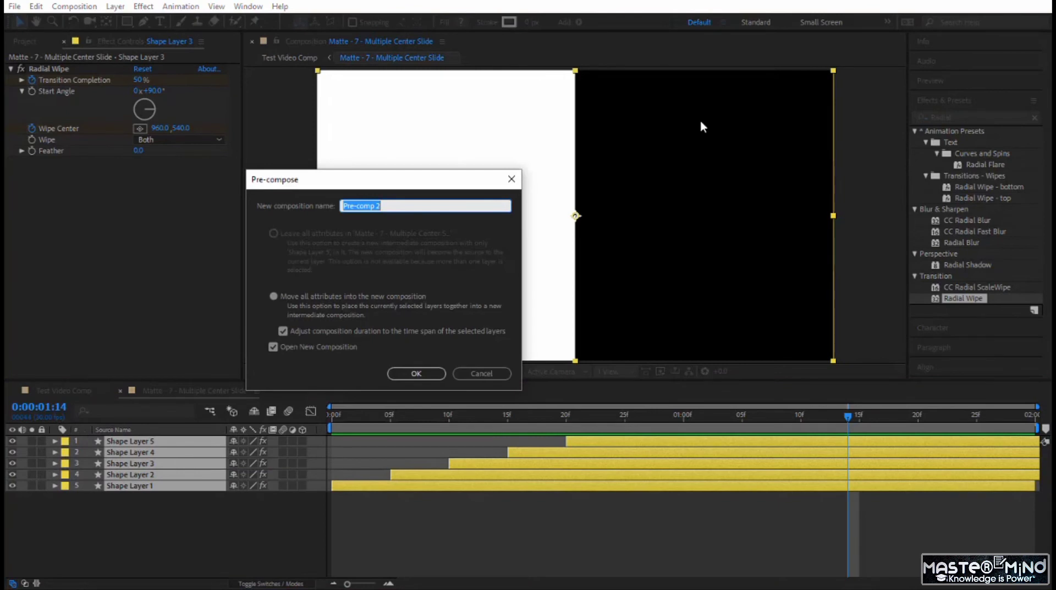
pyautogui.write('Matte 7 - Side')
pyautogui.click(419, 373)
# - Duplicate the Matte 7 - Side layer in Matte - 7 - Multiple Center Slide and rotate the lower copy 180°
pyautogui.click(180, 392)
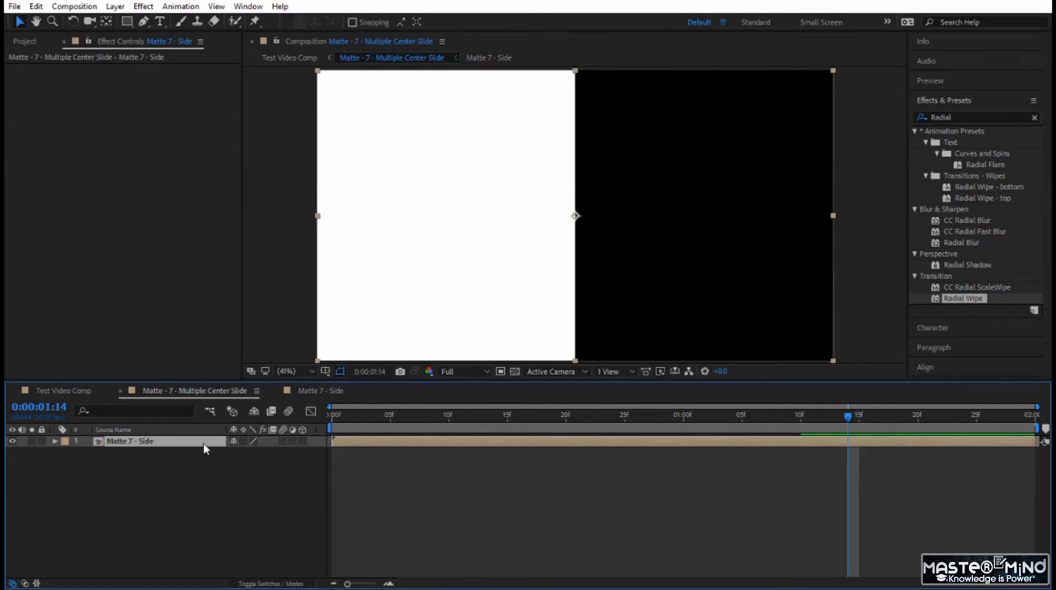
pyautogui.hotkey('ctrl', 'd')
pyautogui.click(189, 452)
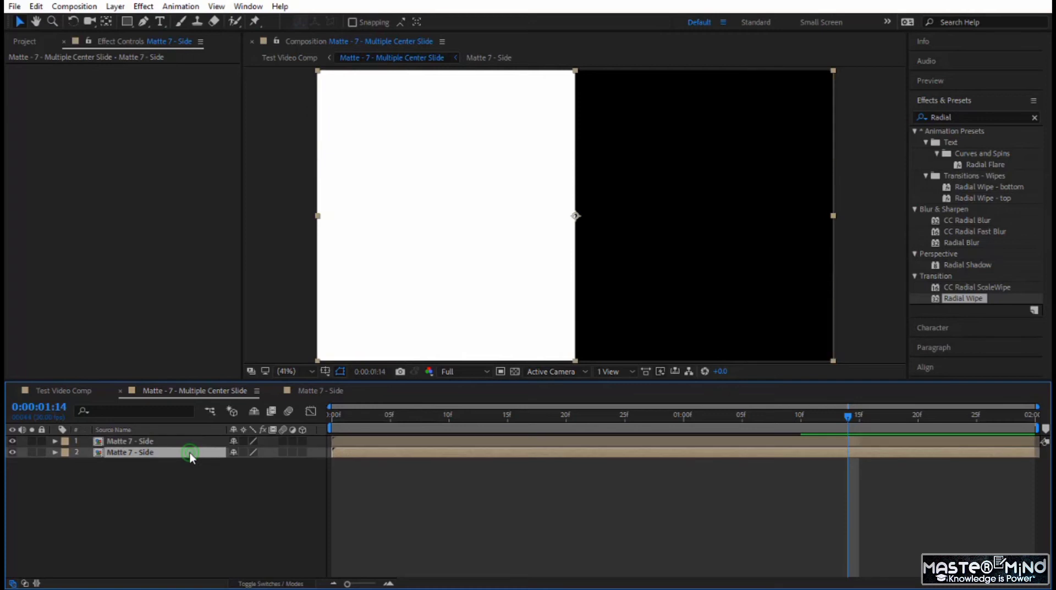
pyautogui.press('r')
pyautogui.click(246, 464)
pyautogui.write('180')
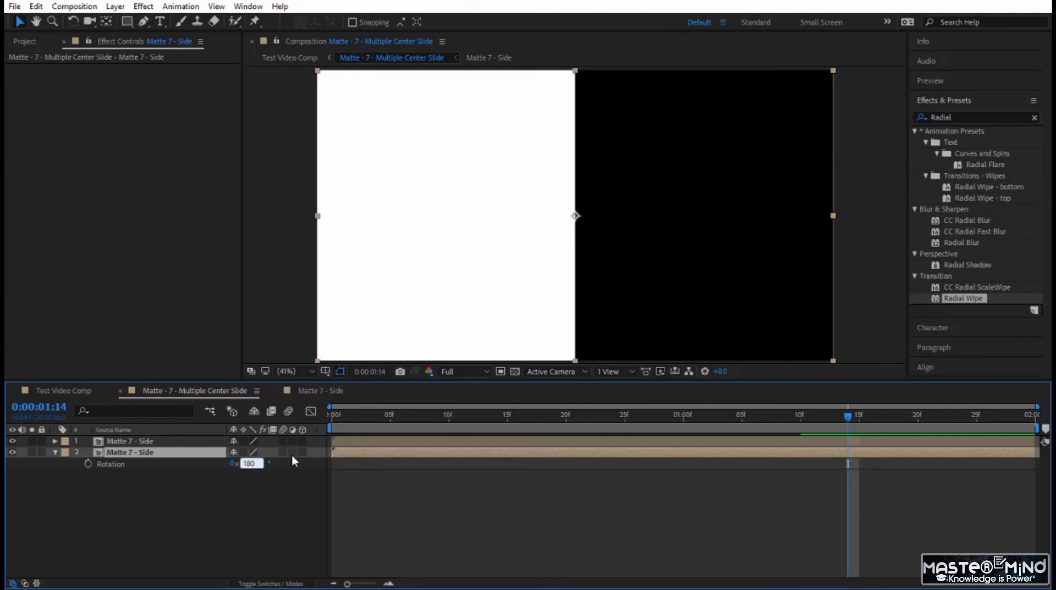
pyautogui.press('Return')
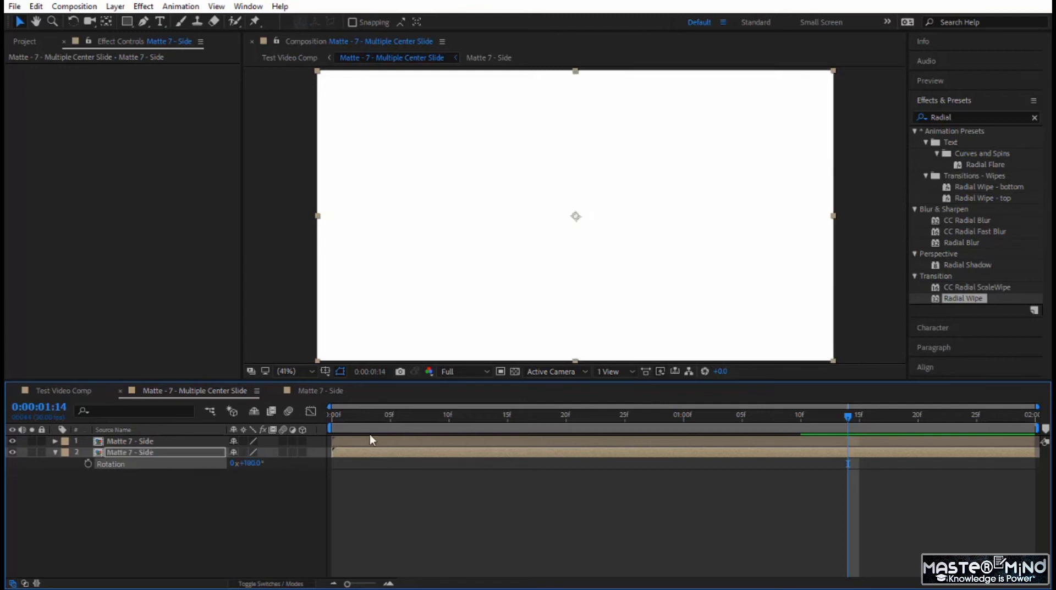
# - Preview the two-sided matte from the first frame, and the clip transition in Test Video Comp from 0:00:02:23
pyautogui.moveTo(367, 414); pyautogui.dragTo(318, 428)
pyautogui.press('space')
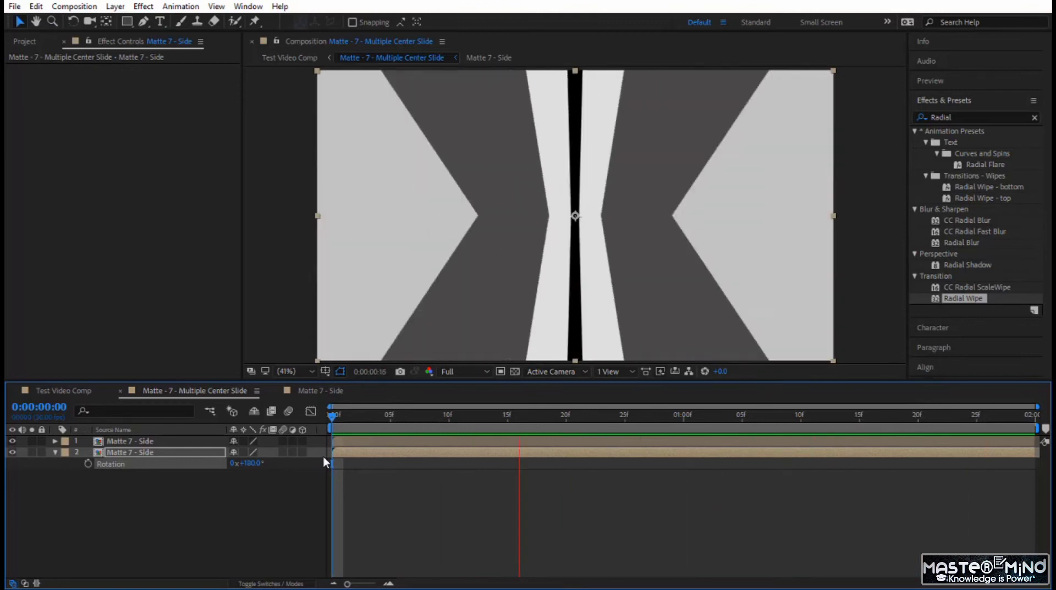
pyautogui.click(66, 390)
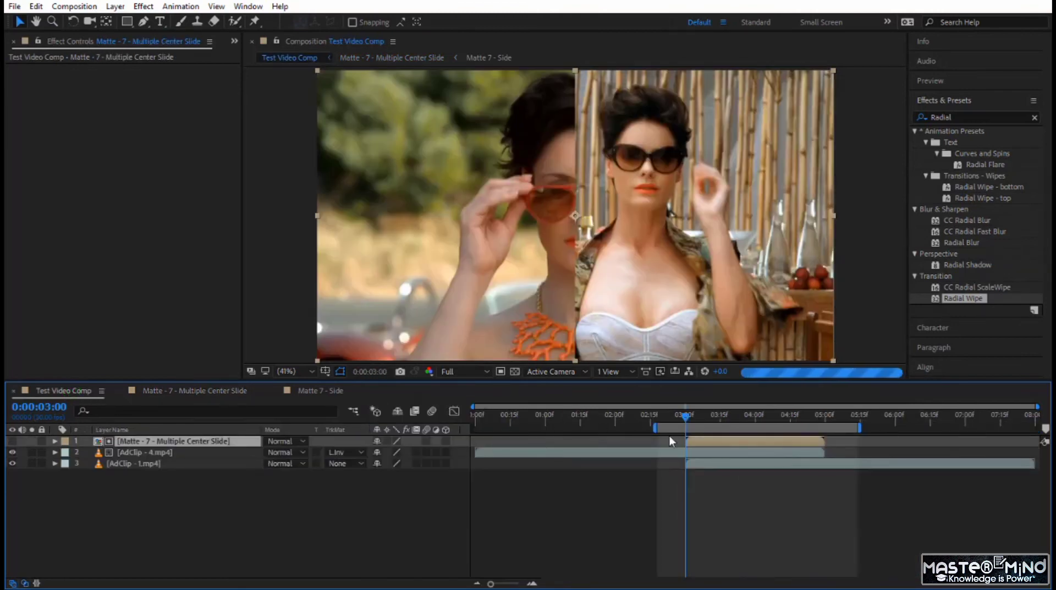
pyautogui.moveTo(667, 414); pyautogui.dragTo(670, 415)
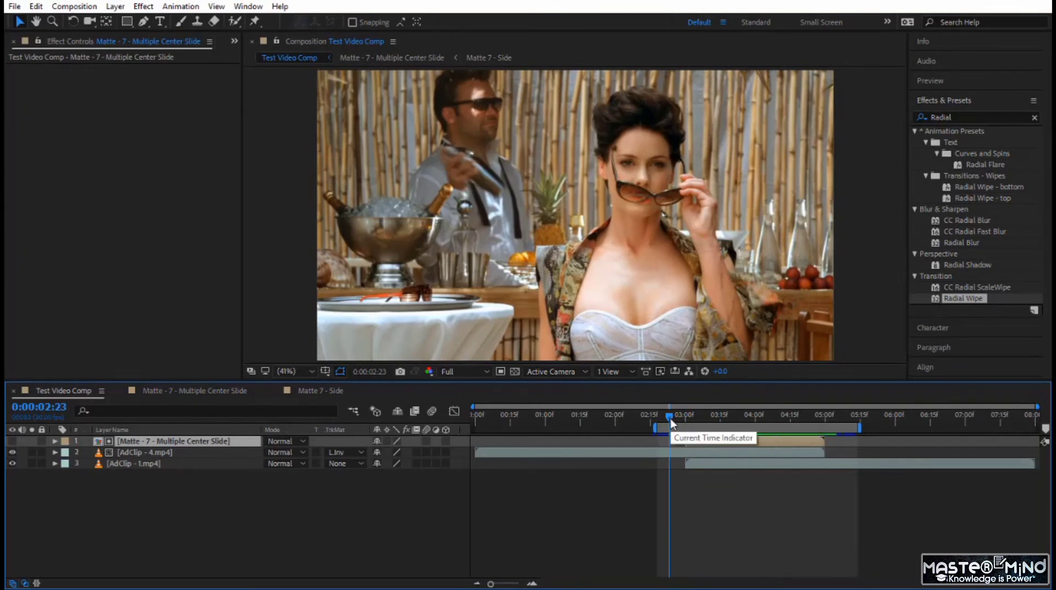
pyautogui.press('space')
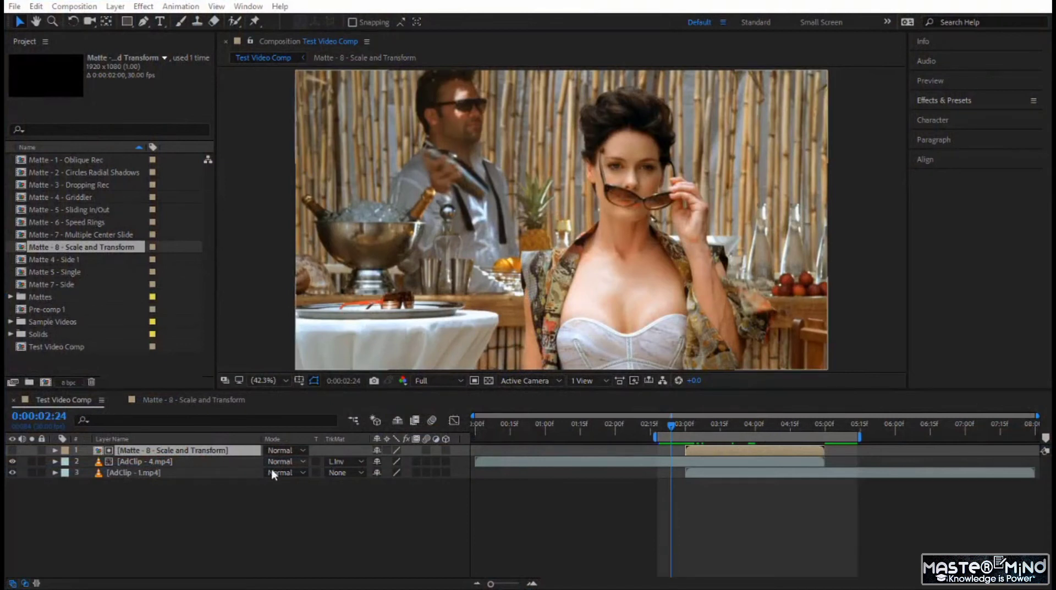
# - Open the Matte - 8 - Scale and Transform comp and add a rectangle shape layer filling the whole frame
pyautogui.doubleClick(233, 452)
pyautogui.click(440, 503)
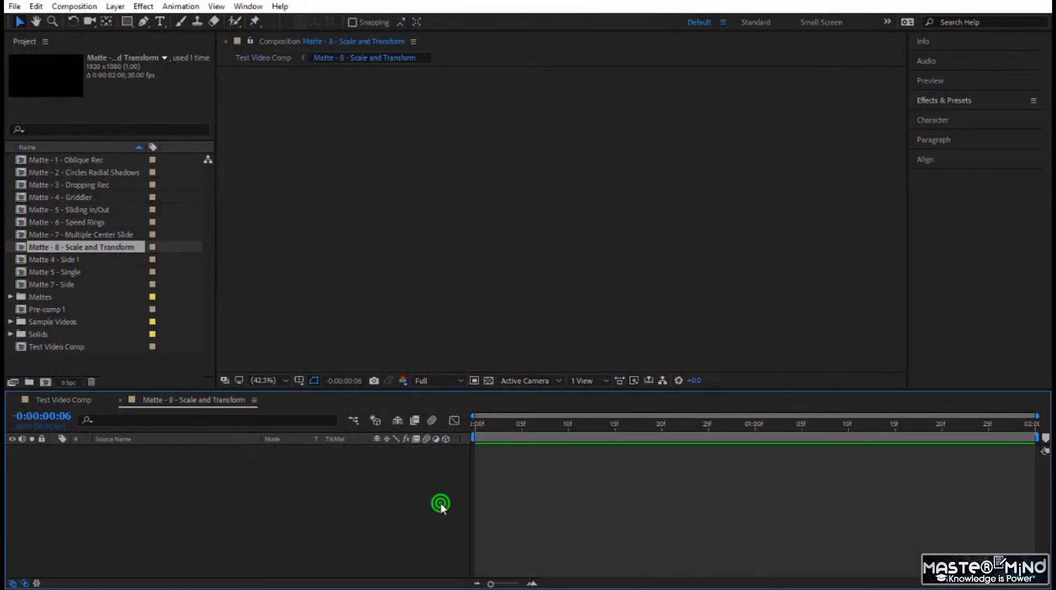
pyautogui.doubleClick(126, 20)
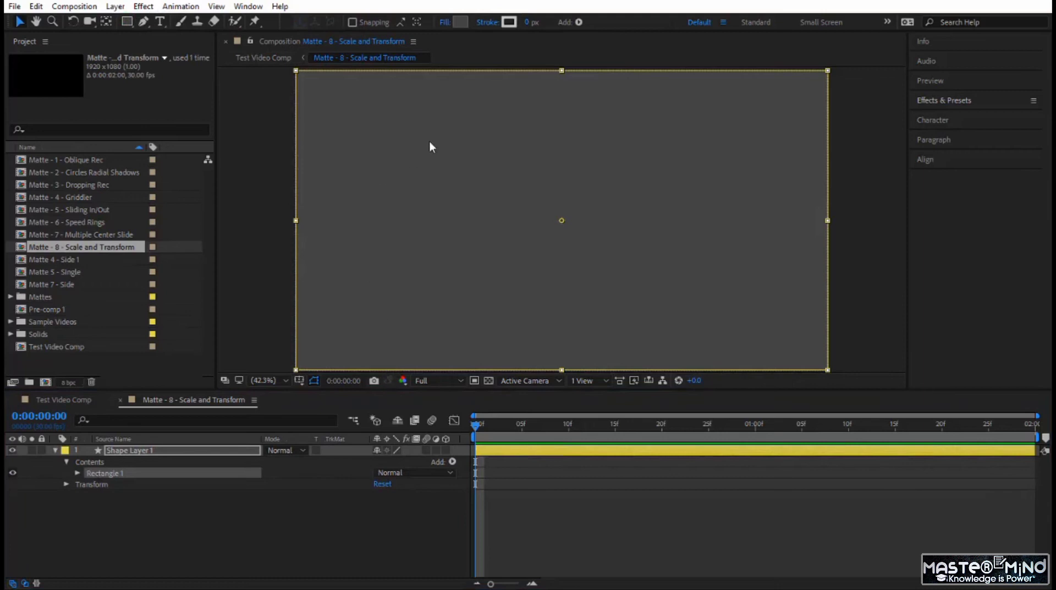
pyautogui.click(364, 535)
# - Add a 100% Scale keyframe to Shape Layer 1 at 0:00:01:00
pyautogui.click(163, 453)
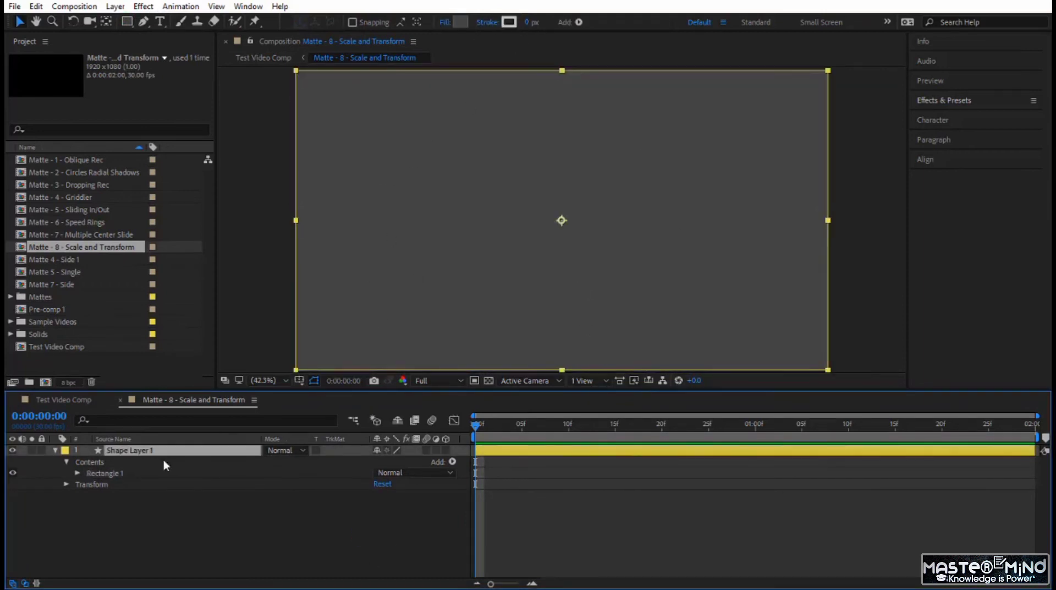
pyautogui.click(66, 483)
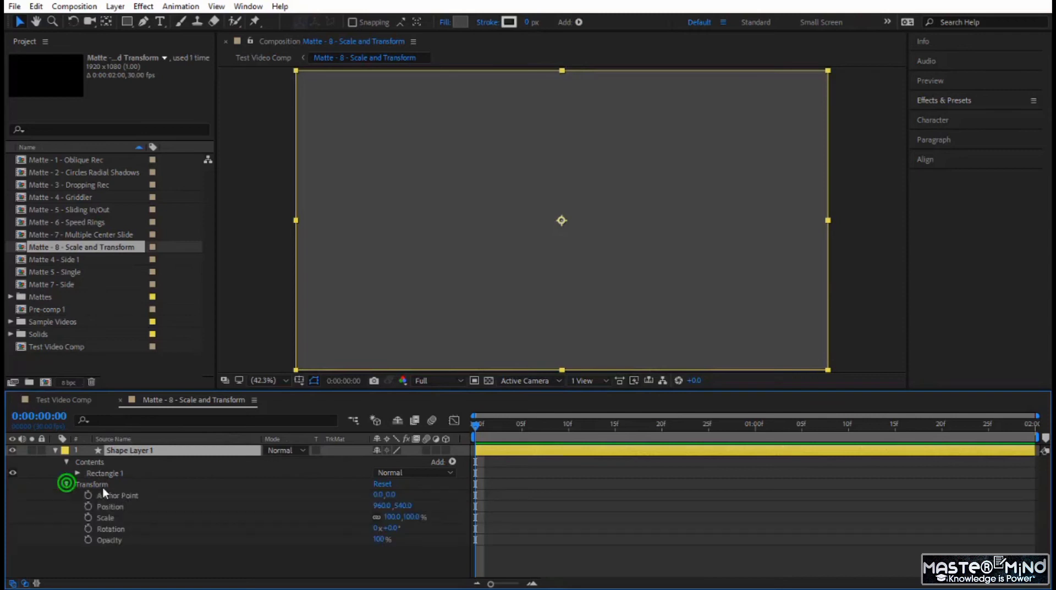
pyautogui.click(122, 517)
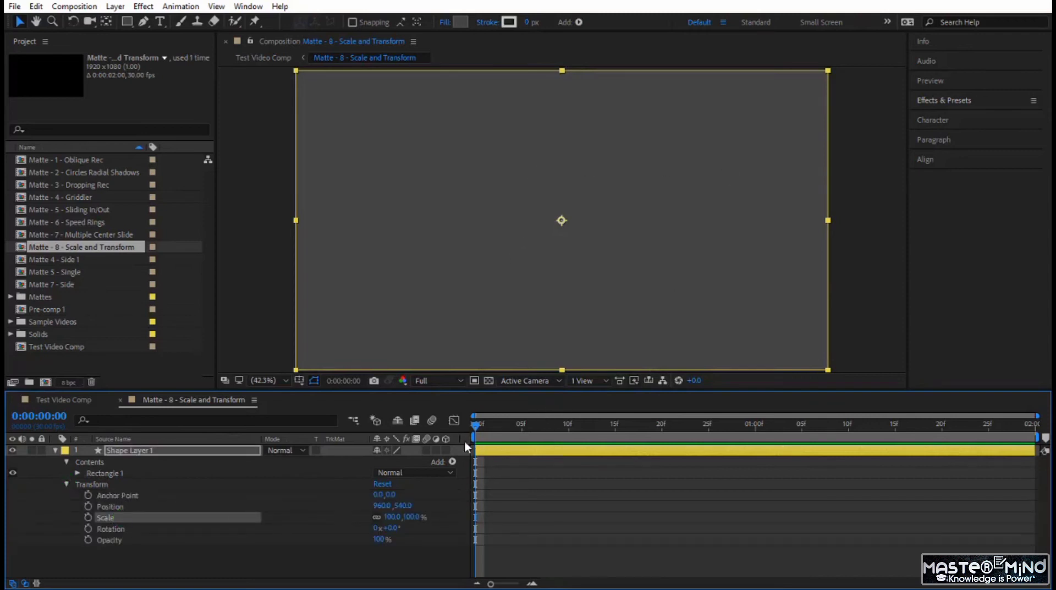
pyautogui.moveTo(699, 424); pyautogui.dragTo(755, 432)
pyautogui.click(88, 517)
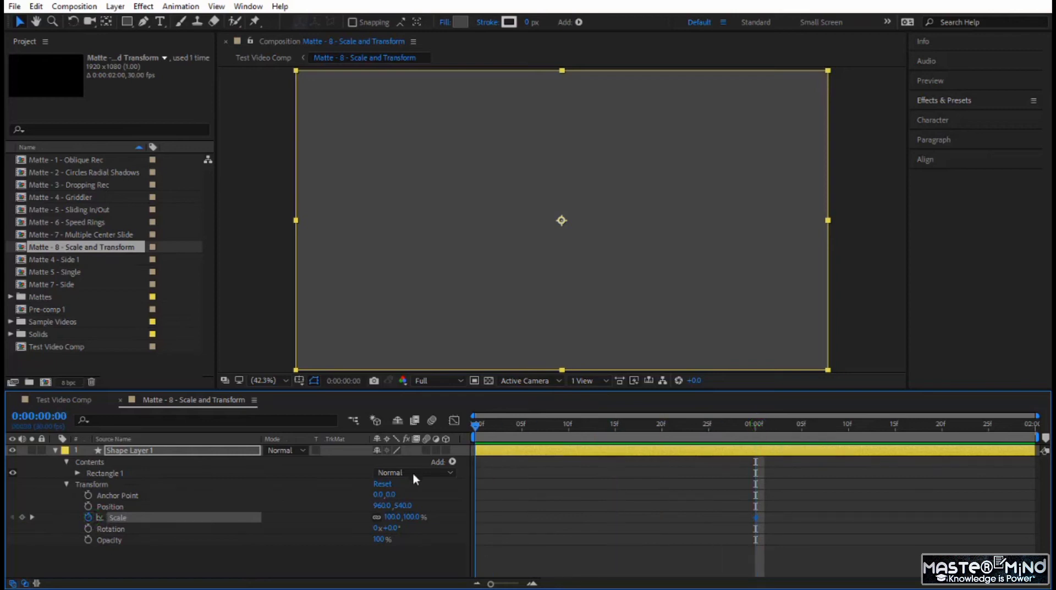
# - Unlink the Scale dimensions of Shape Layer 1 and set its horizontal scale to 0% at the first frame
pyautogui.press('Home')
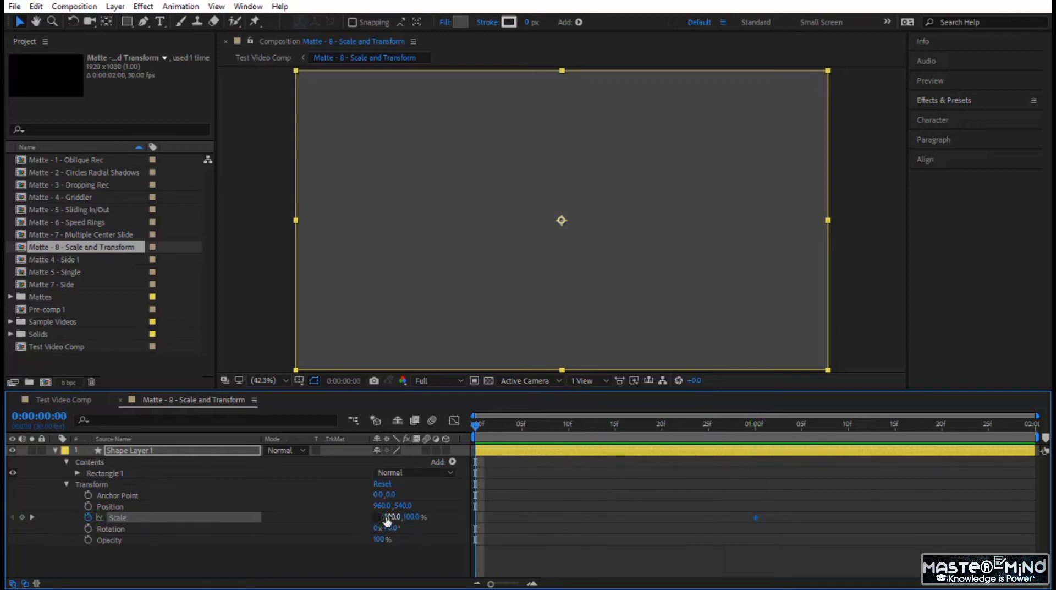
pyautogui.moveTo(386, 517); pyautogui.dragTo(351, 523)
pyautogui.click(390, 517)
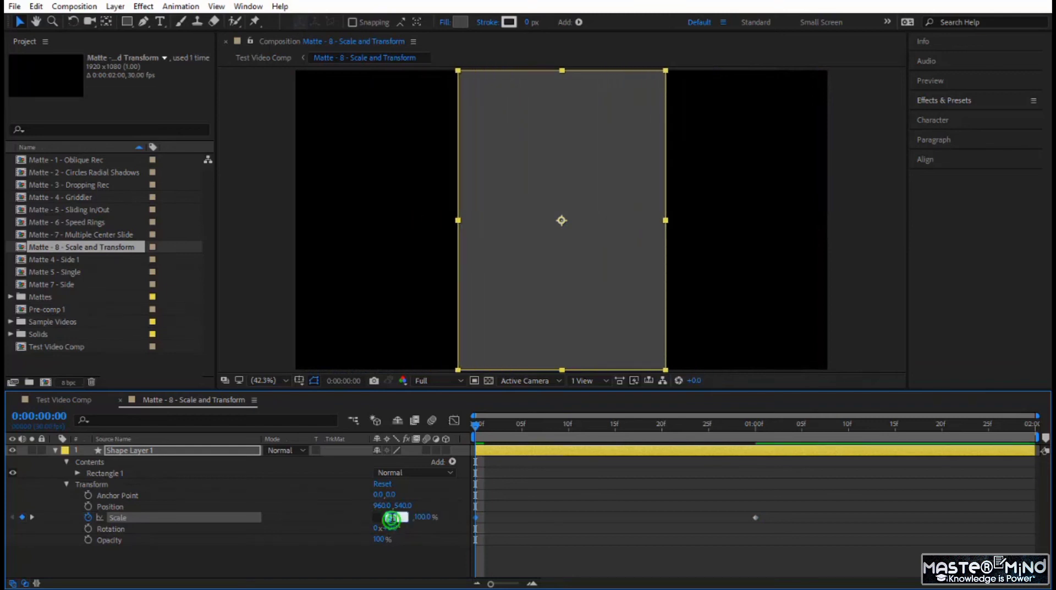
pyautogui.write('0')
pyautogui.press('Return')
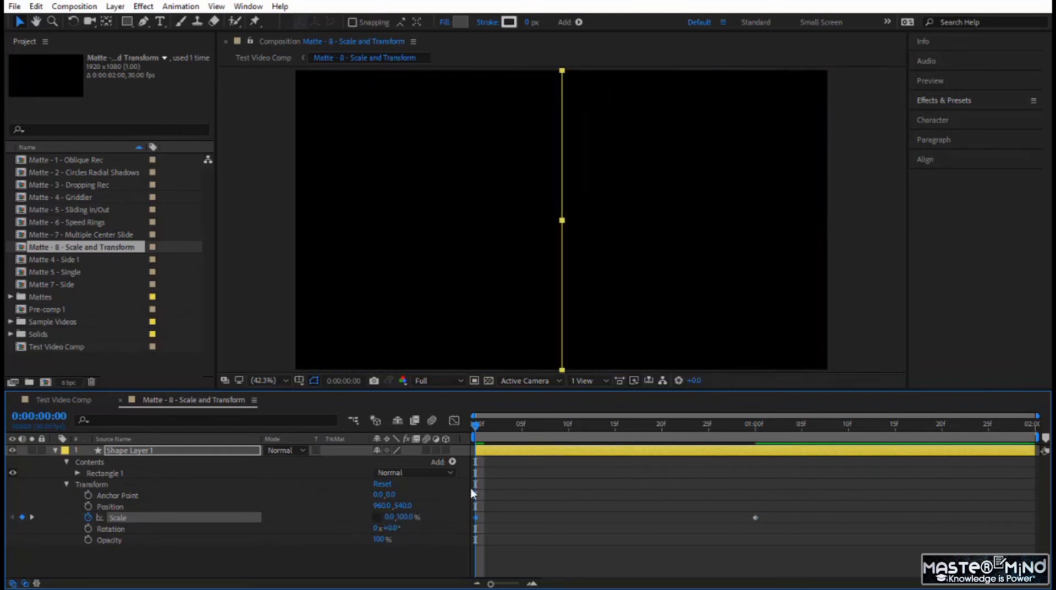
# - Scrub through the scale animation and apply Easy Ease to both Scale keyframes of Shape Layer 1
pyautogui.moveTo(473, 430); pyautogui.dragTo(653, 472)
pyautogui.moveTo(781, 494); pyautogui.dragTo(407, 552)
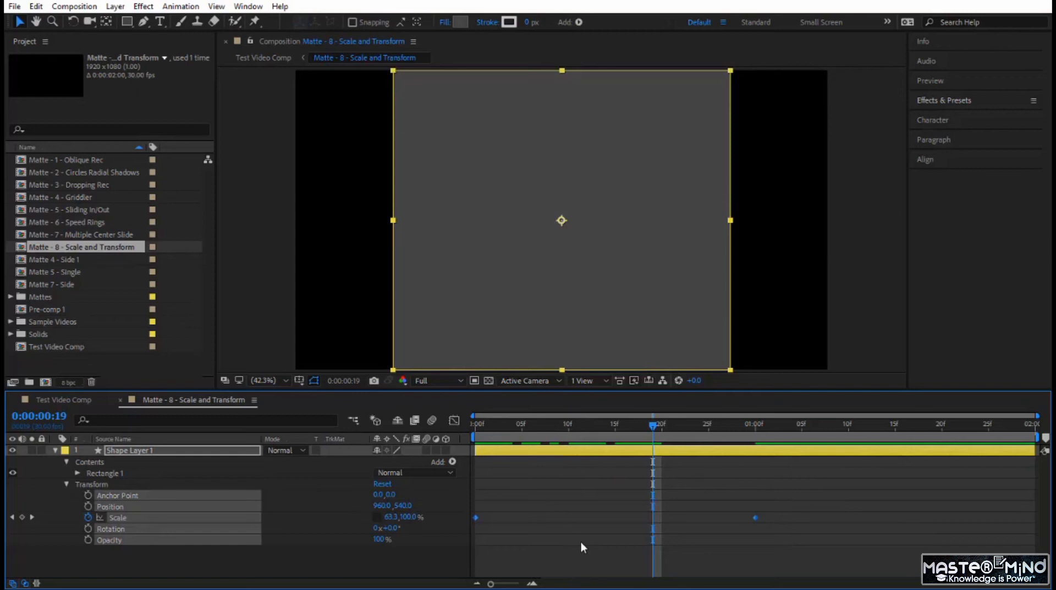
pyautogui.press('F9')
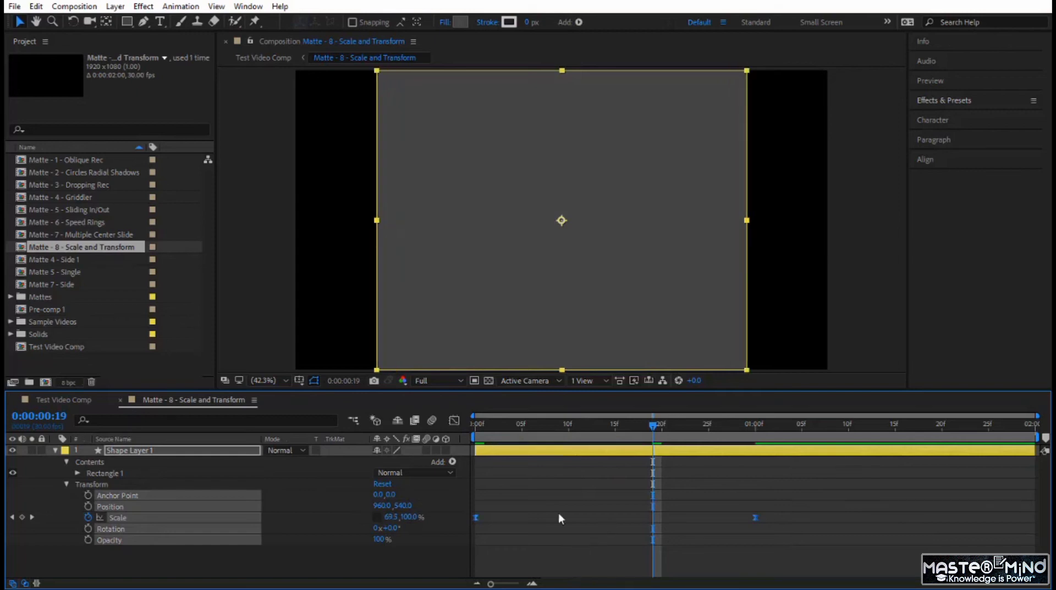
# - Reshape the Scale speed curve to peak early, at about frame 6, with a long slow-down, and preview it from the first frame
pyautogui.click(456, 420)
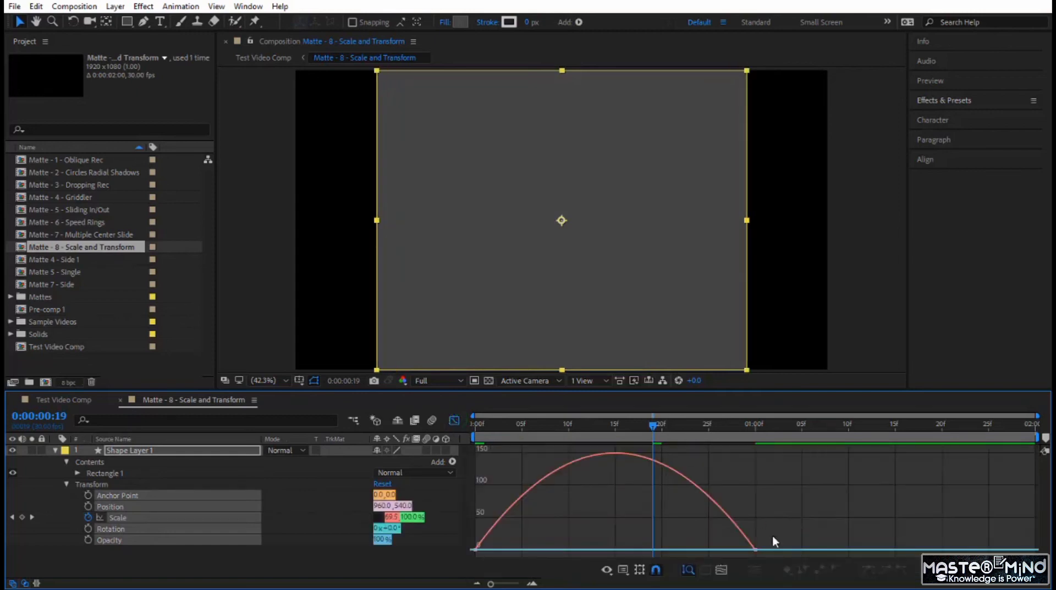
pyautogui.moveTo(771, 540); pyautogui.dragTo(578, 550)
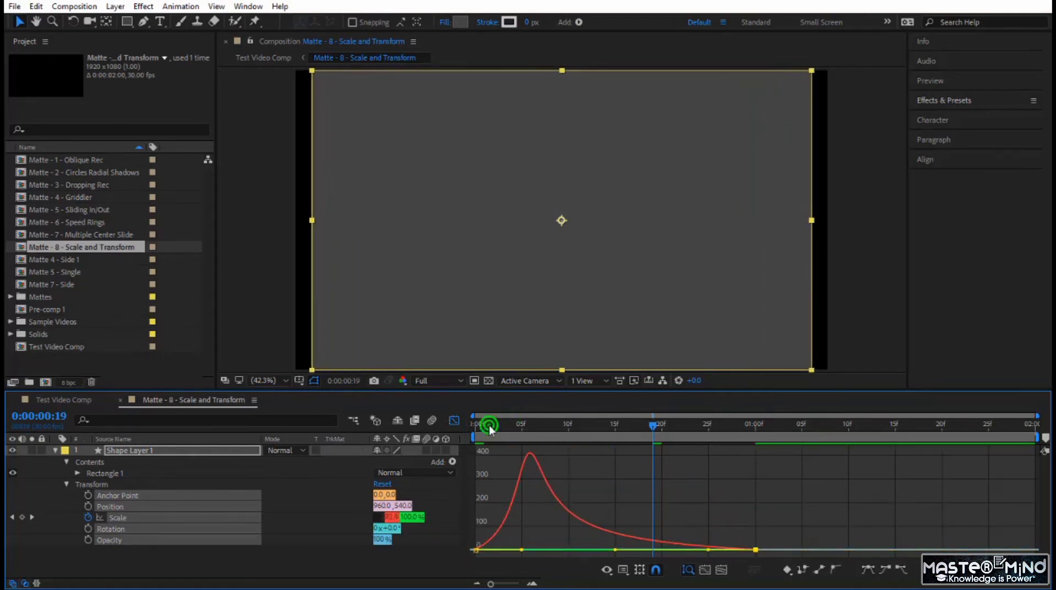
pyautogui.moveTo(490, 424); pyautogui.dragTo(475, 425)
pyautogui.press('space')
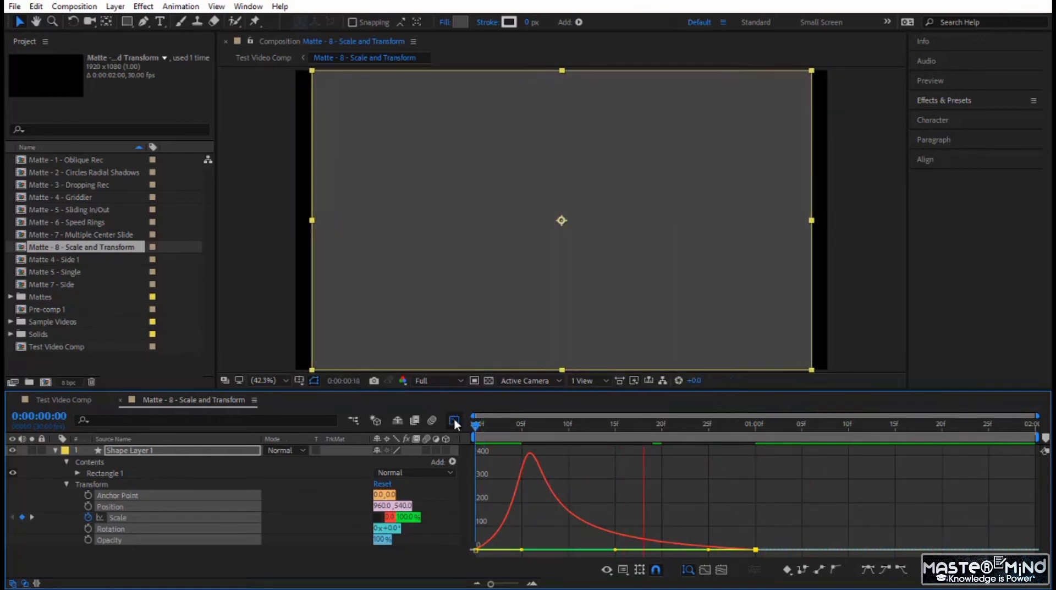
pyautogui.click(454, 419)
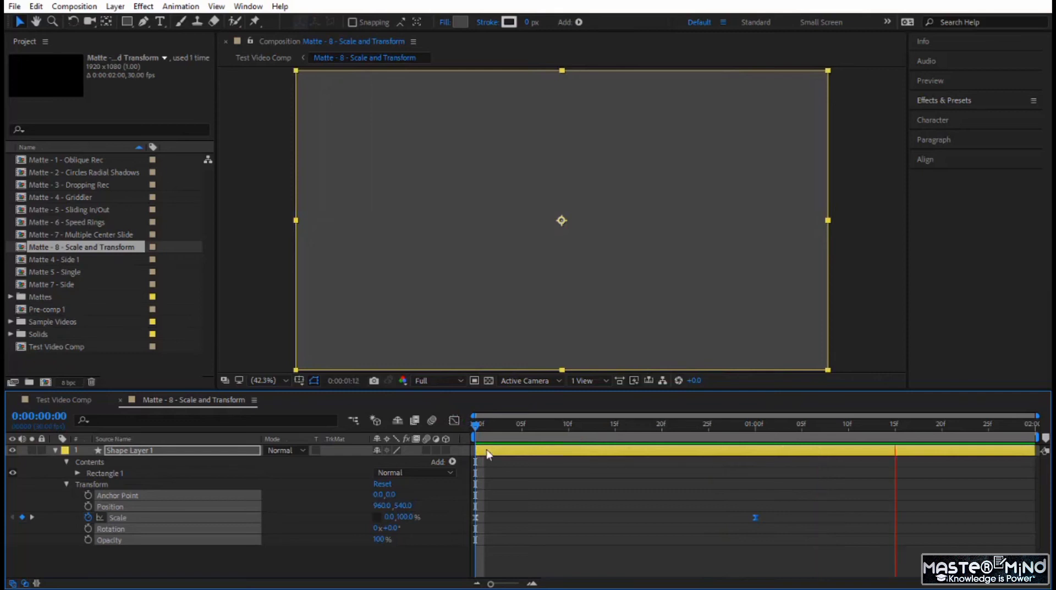
# - Duplicate Shape Layer 1 three times and show the Scale keyframes of all four layers
pyautogui.click(54, 451)
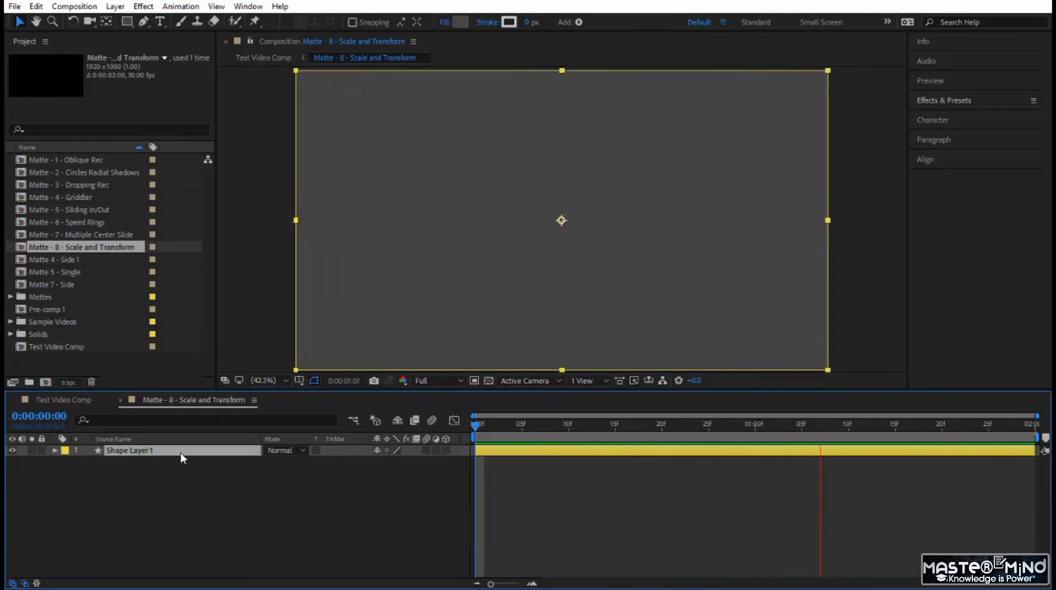
pyautogui.hotkey('ctrl', 'd')
pyautogui.hotkey('ctrl', 'd')
pyautogui.hotkey('ctrl', 'd')
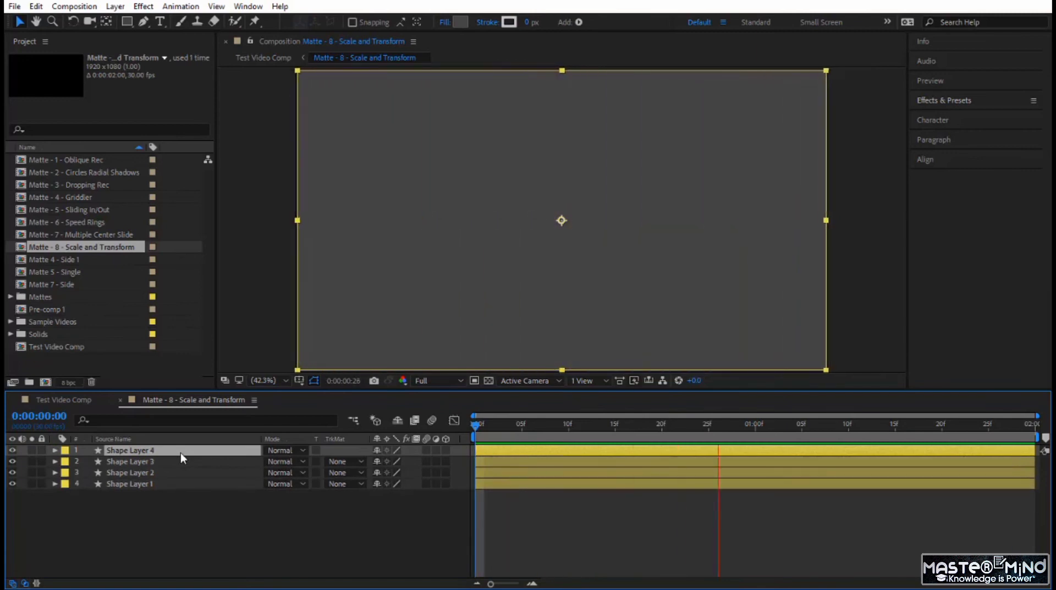
pyautogui.moveTo(160, 500); pyautogui.dragTo(159, 454)
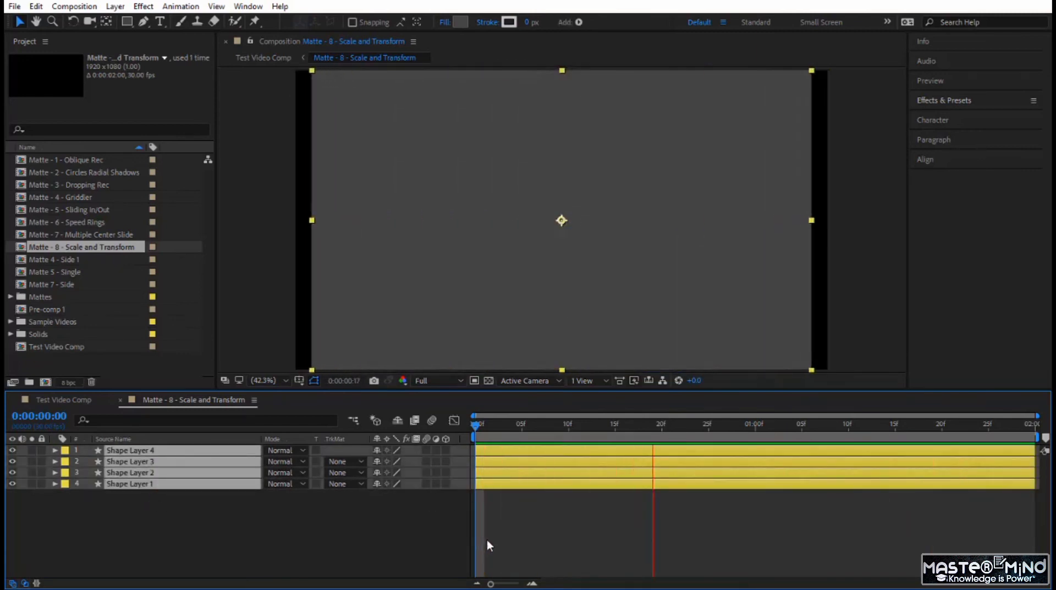
pyautogui.press('u')
# - Stagger the duplicated layers in time, starting Shape Layer 2 at frame 5, Shape Layer 3 at frame 10 and Shape Layer 4 at about frame 18
pyautogui.click(553, 527)
pyautogui.click(533, 494)
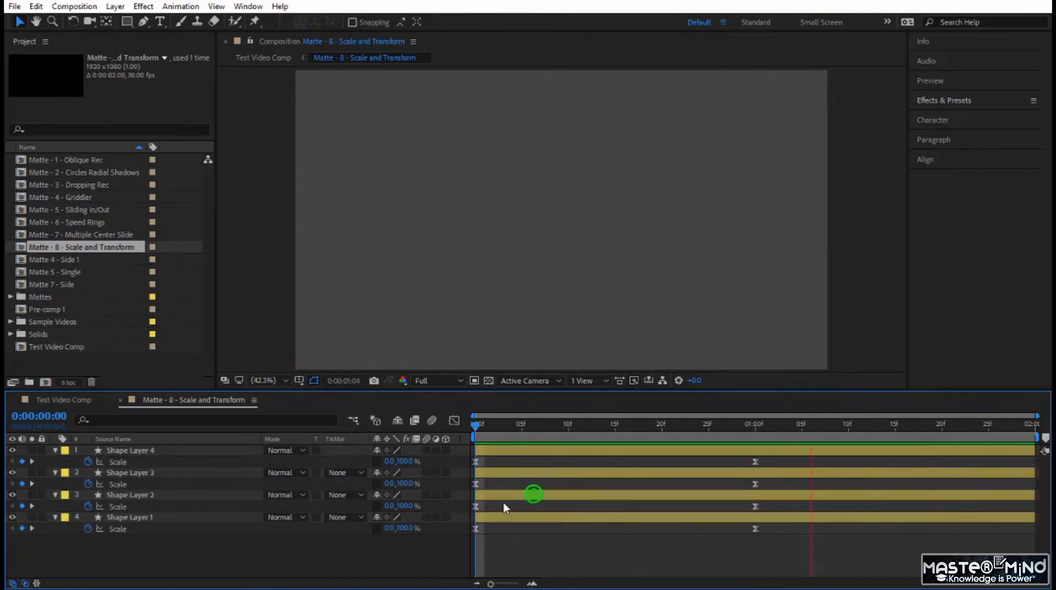
pyautogui.moveTo(512, 493); pyautogui.dragTo(603, 477)
pyautogui.click(519, 470)
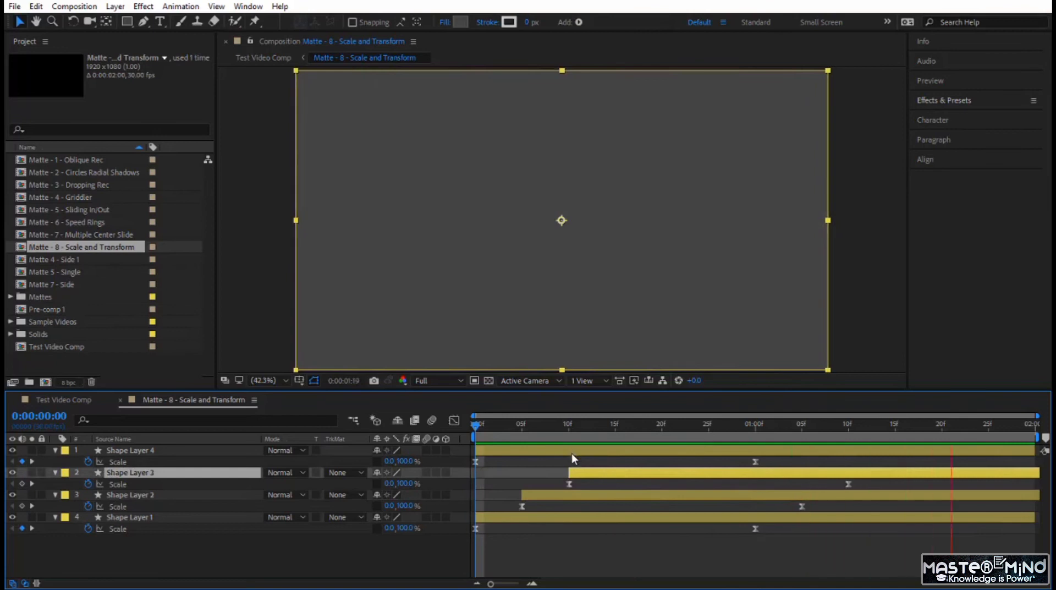
pyautogui.moveTo(573, 454); pyautogui.dragTo(742, 456)
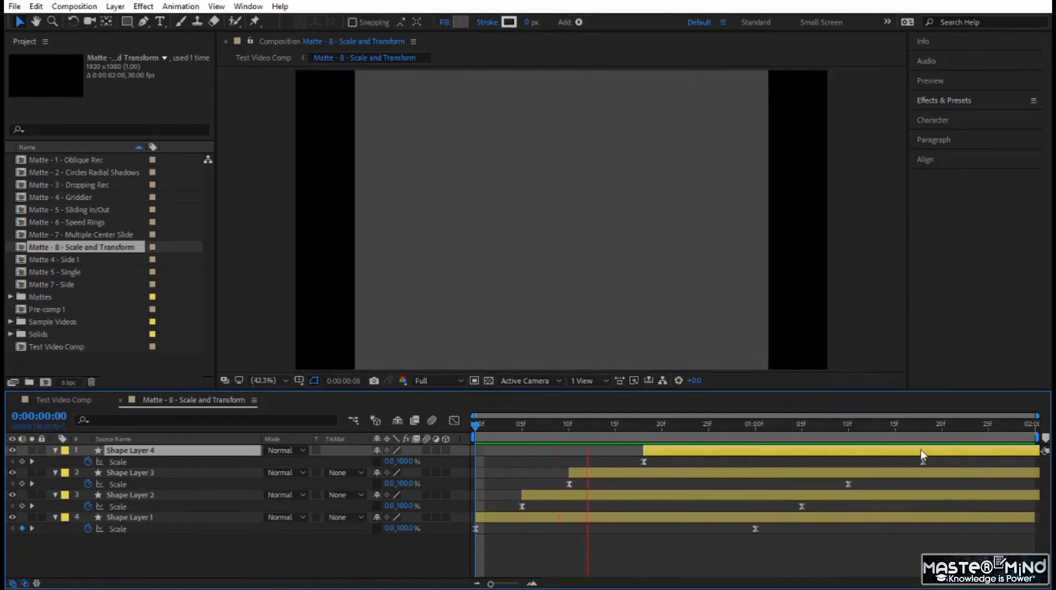
# - Move Shape Layer 4's last Scale keyframe to 0:00:01:15 and set that layer's fill to white (FFFFFF)
pyautogui.click(923, 462)
pyautogui.moveTo(924, 465); pyautogui.dragTo(894, 464)
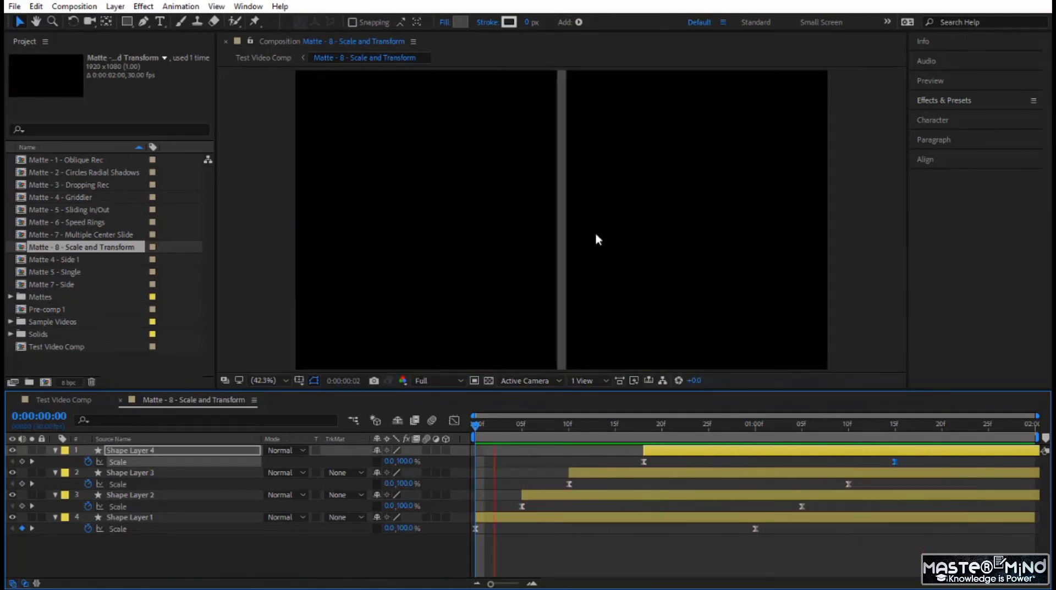
pyautogui.click(461, 22)
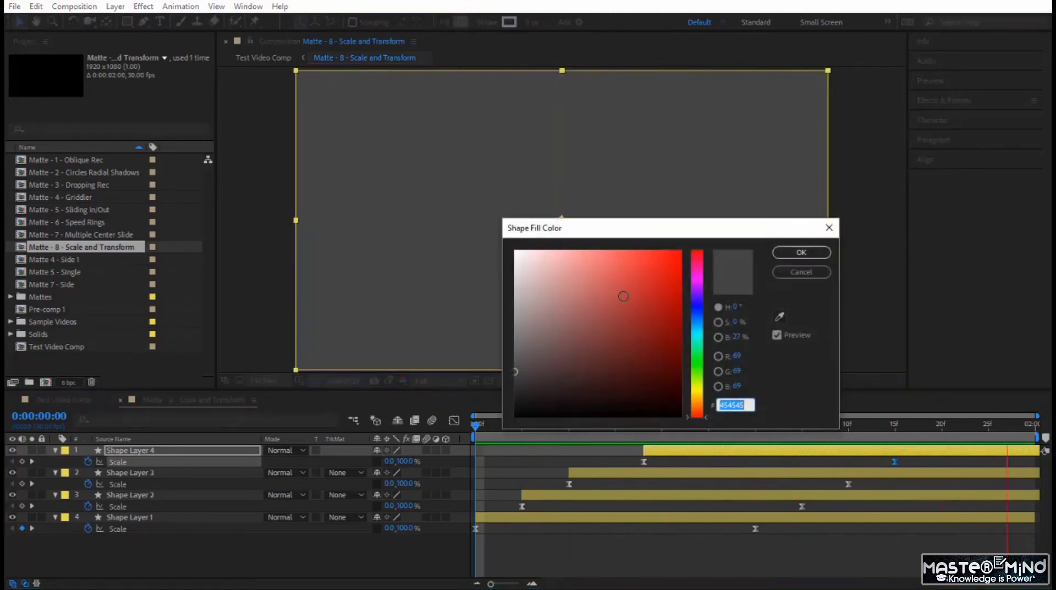
pyautogui.moveTo(602, 307); pyautogui.dragTo(507, 228)
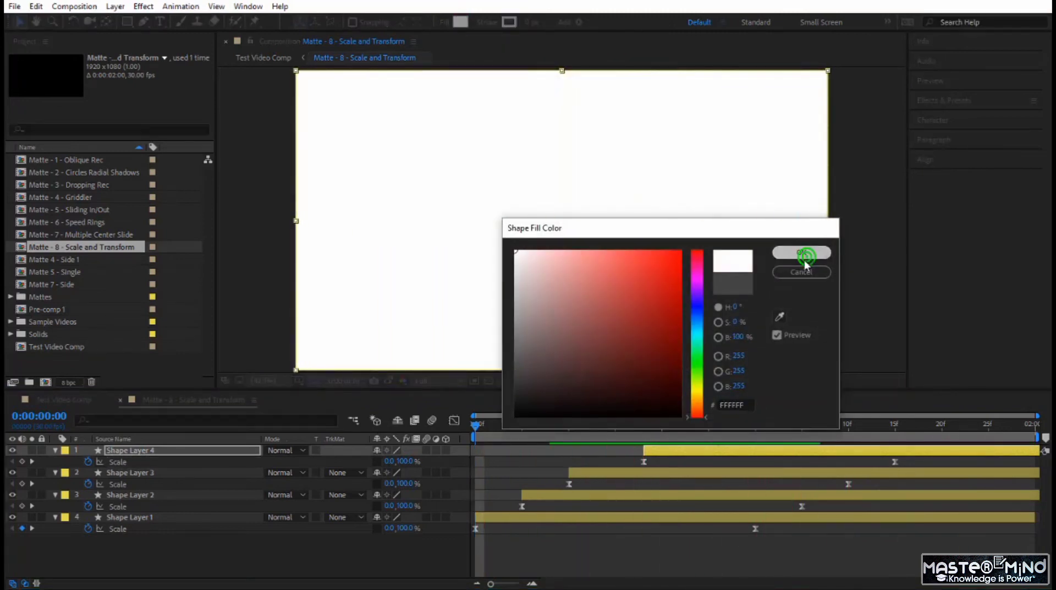
pyautogui.click(805, 259)
# - Set the fill of Shape Layer 1 to very dark grey (1E1E1E), viewing the composition at frame 11
pyautogui.click(540, 428)
pyautogui.moveTo(540, 428); pyautogui.dragTo(577, 463)
pyautogui.click(512, 515)
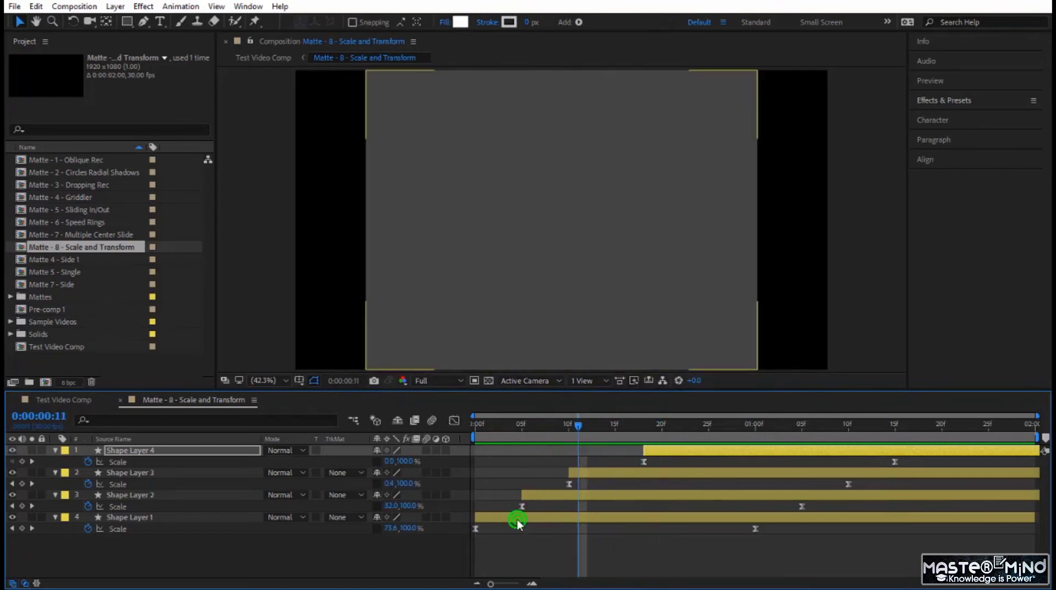
pyautogui.click(461, 22)
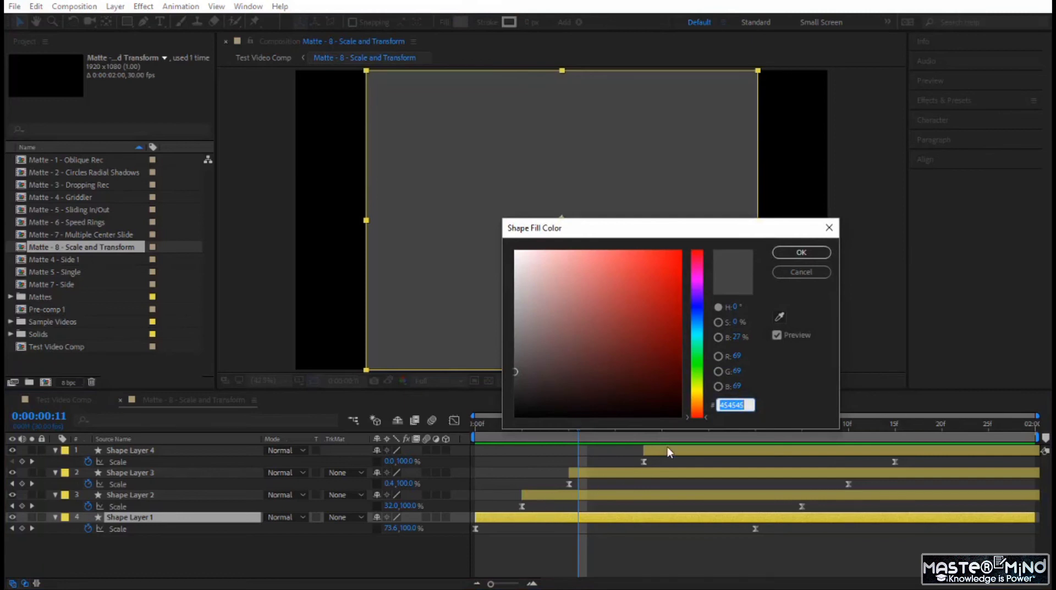
pyautogui.click(801, 252)
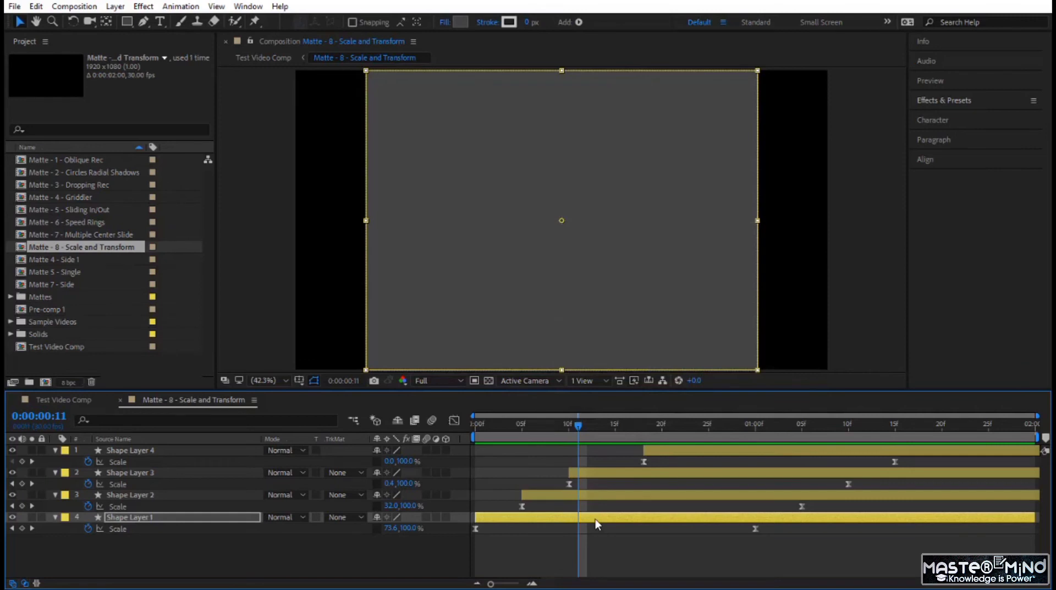
pyautogui.click(460, 23)
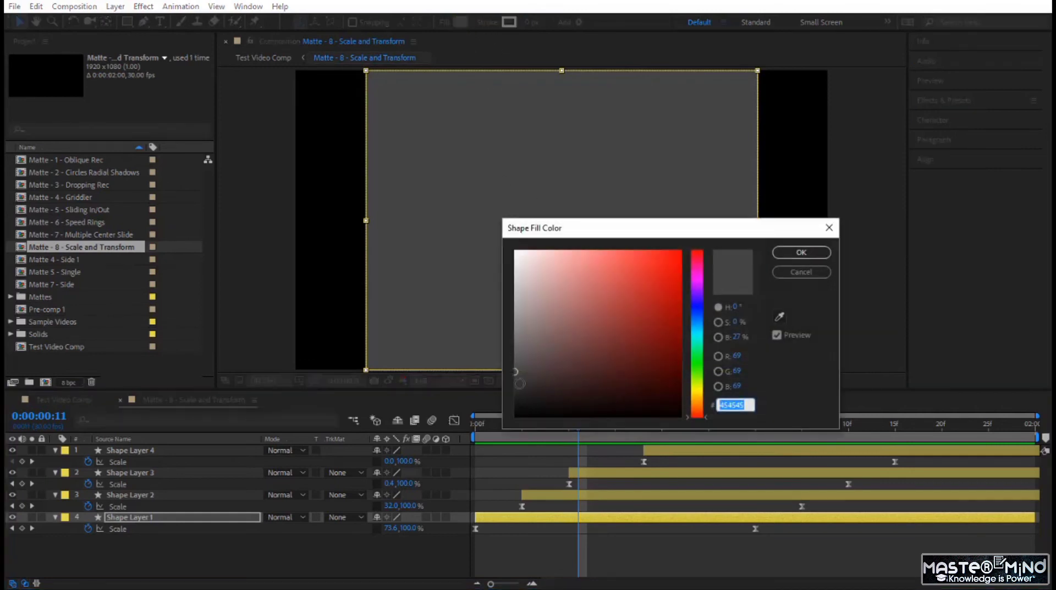
pyautogui.moveTo(517, 382); pyautogui.dragTo(514, 399)
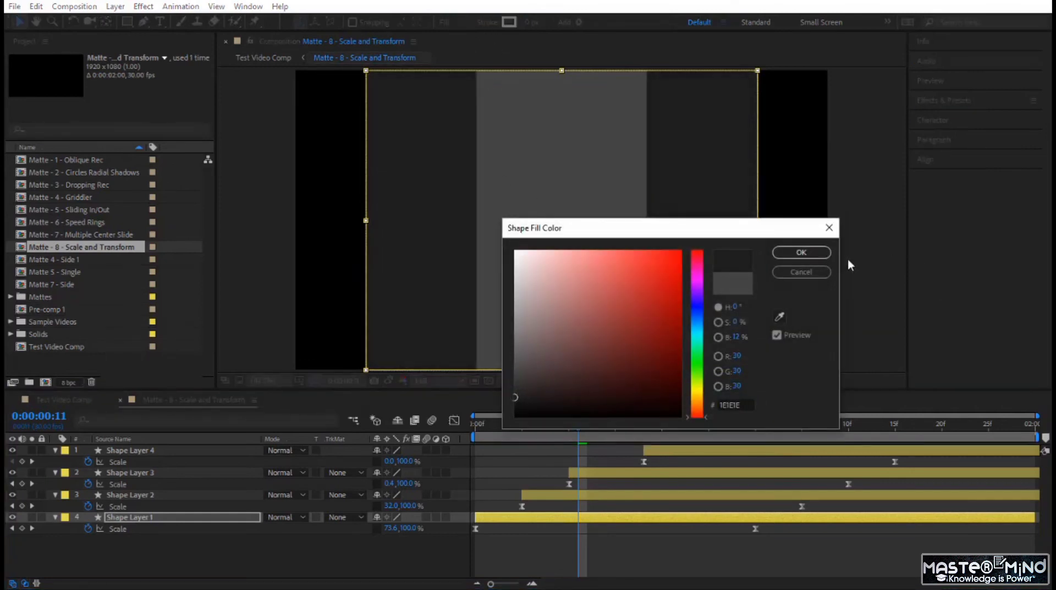
pyautogui.click(816, 251)
# - Set the fill of Shape Layer 2 to light grey (C6C6C6)
pyautogui.click(615, 495)
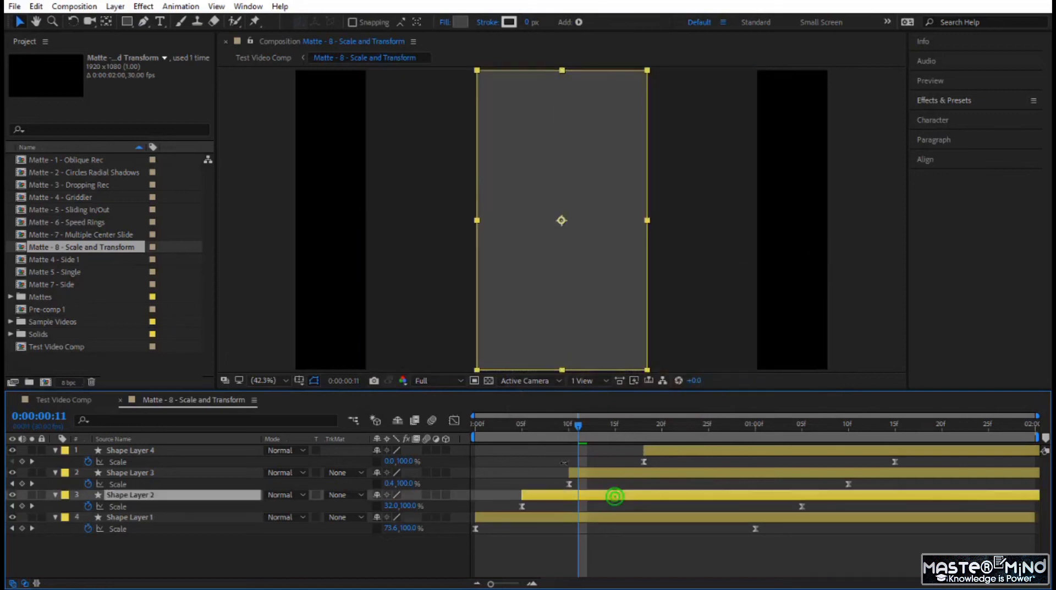
pyautogui.click(464, 24)
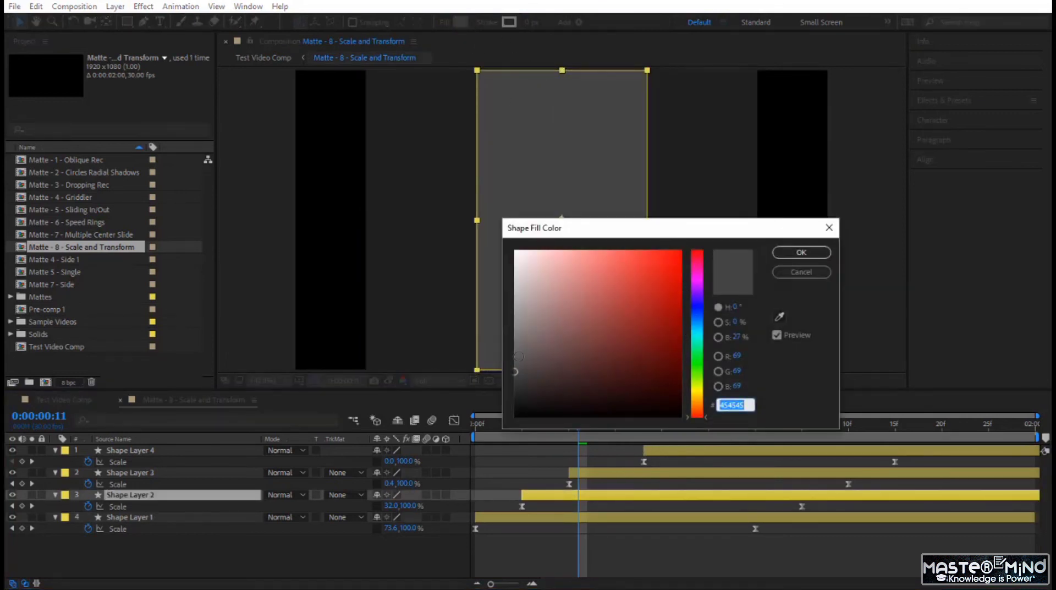
pyautogui.moveTo(515, 372); pyautogui.dragTo(506, 286)
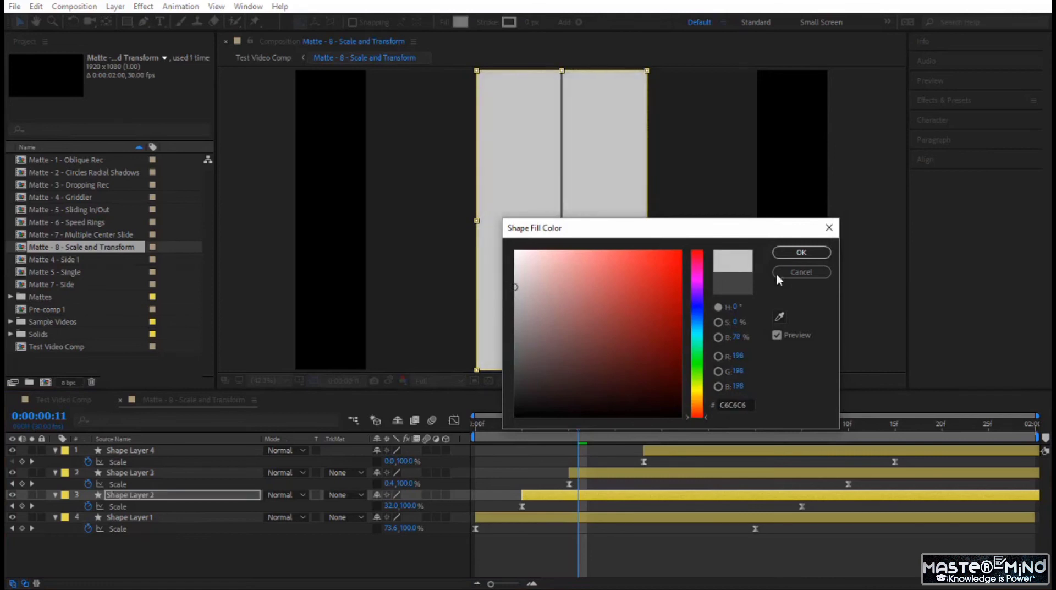
pyautogui.click(802, 252)
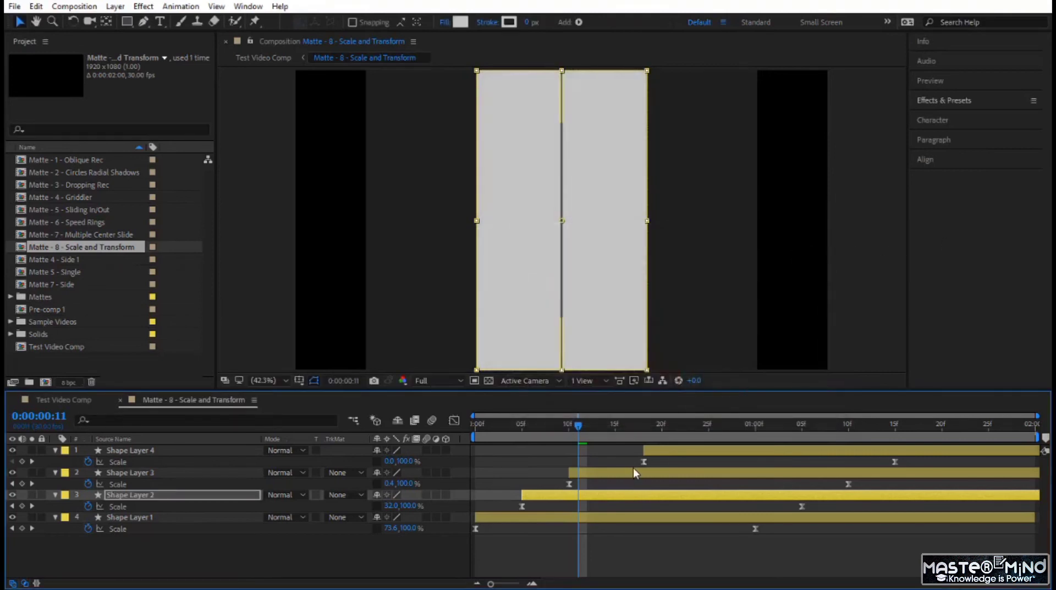
# - Set the fill of Shape Layer 3 to a dark grey and preview the matte animation from the first frame
pyautogui.click(633, 471)
pyautogui.click(464, 24)
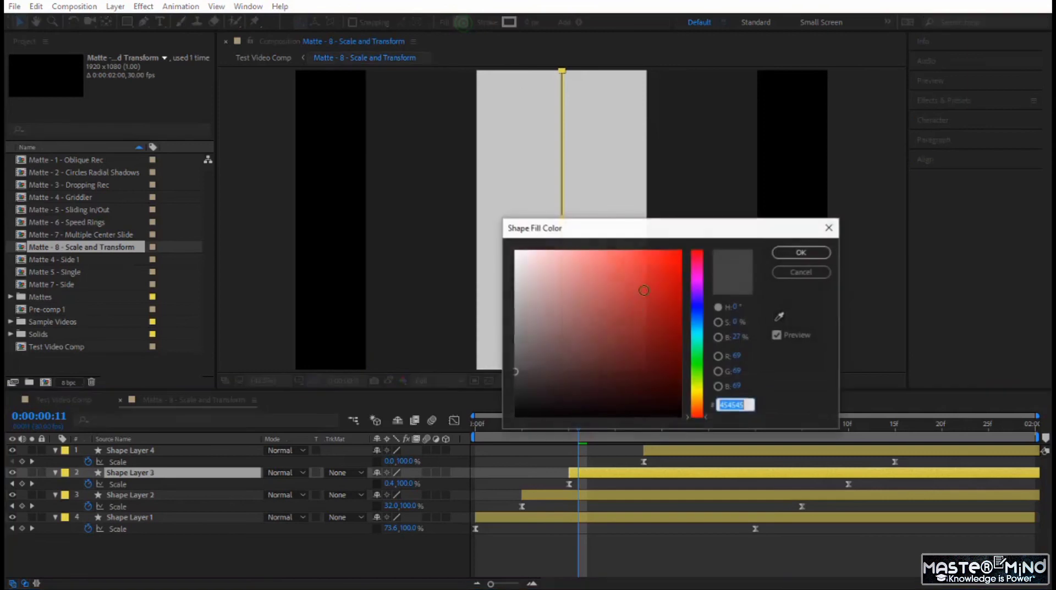
pyautogui.moveTo(550, 302)
pyautogui.mouseDown()
pyautogui.moveTo(523, 309)
pyautogui.moveTo(502, 348)
pyautogui.moveTo(498, 394)
pyautogui.moveTo(423, 444)
pyautogui.mouseUp()
pyautogui.click(802, 251)
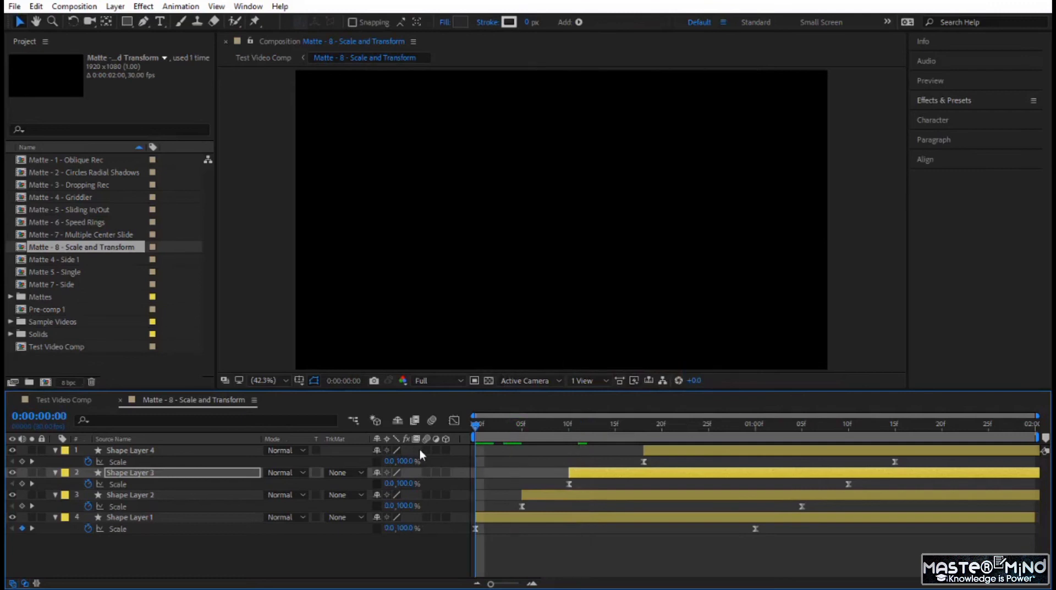
pyautogui.press('space')
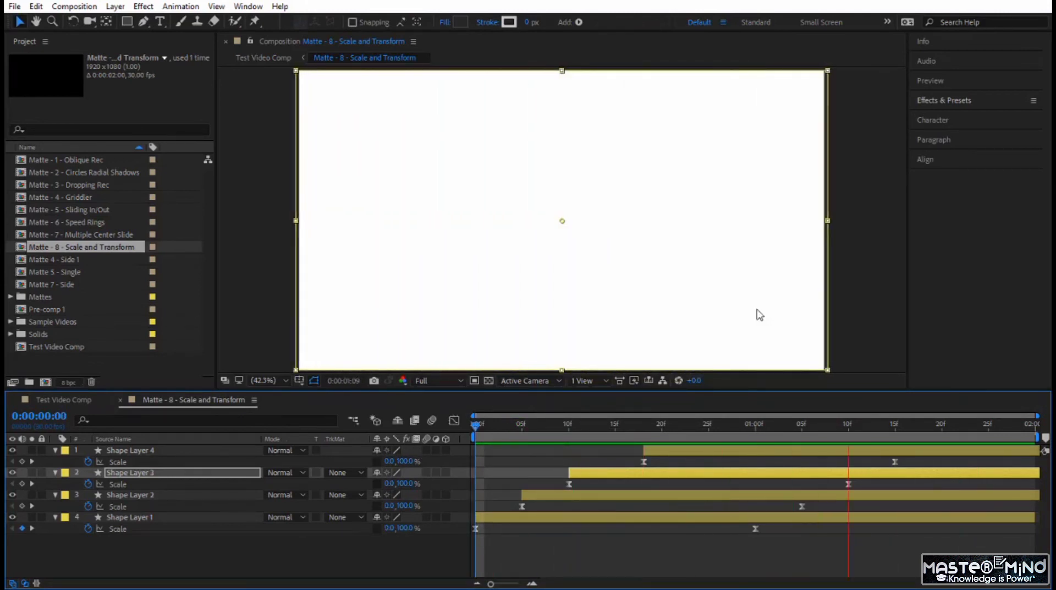
# - Preview the matte transition in Test Video Comp, starting from 0:00:02:24
pyautogui.click(59, 400)
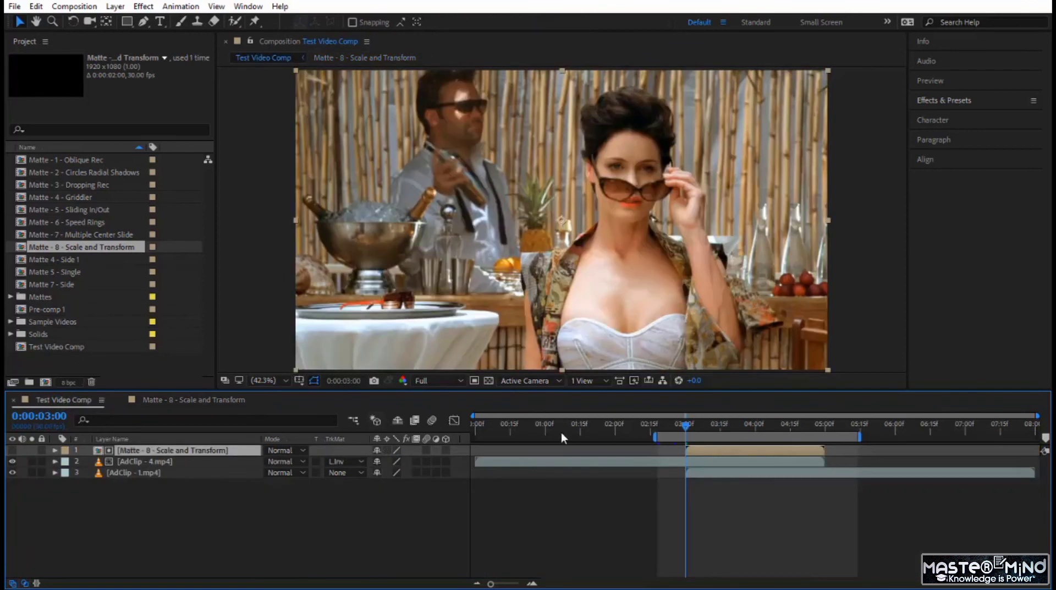
pyautogui.click(671, 426)
pyautogui.click(559, 531)
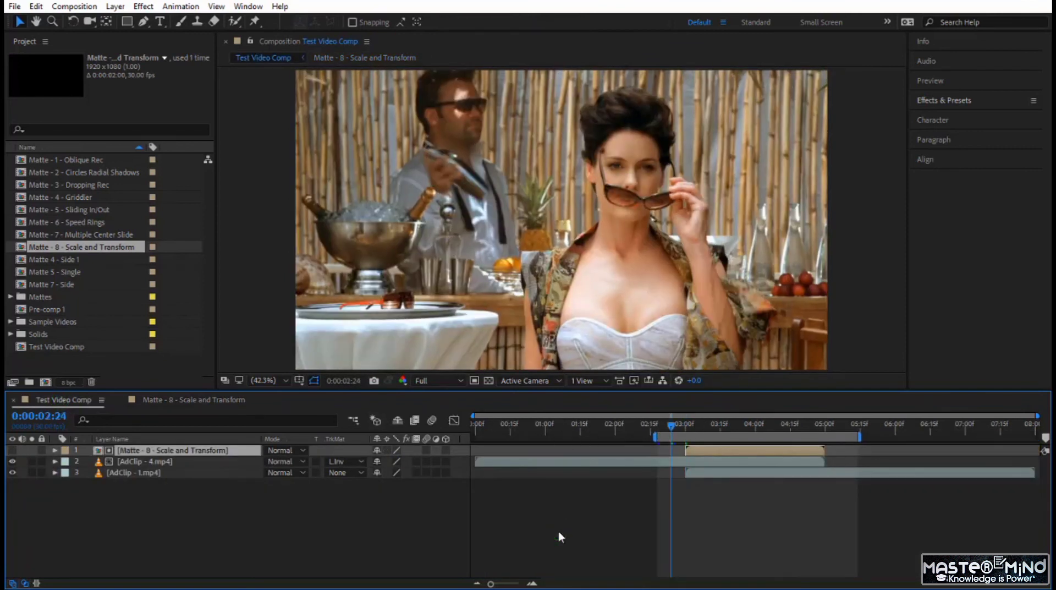
pyautogui.press('space')
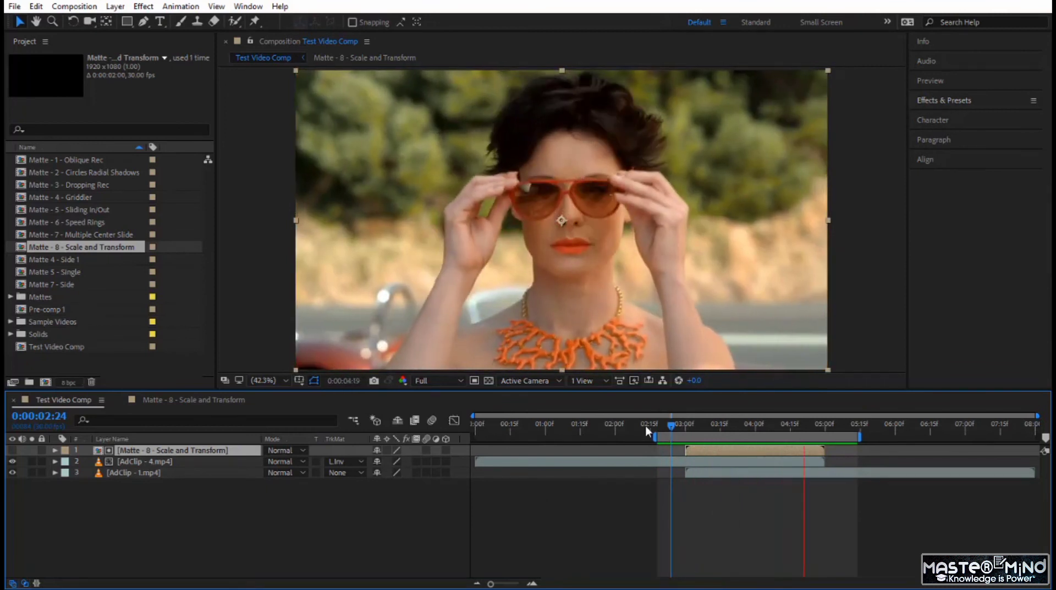
# - Return to the first frame of the Matte - 8 - Scale and Transform composition and add a new adjustment layer
pyautogui.click(190, 400)
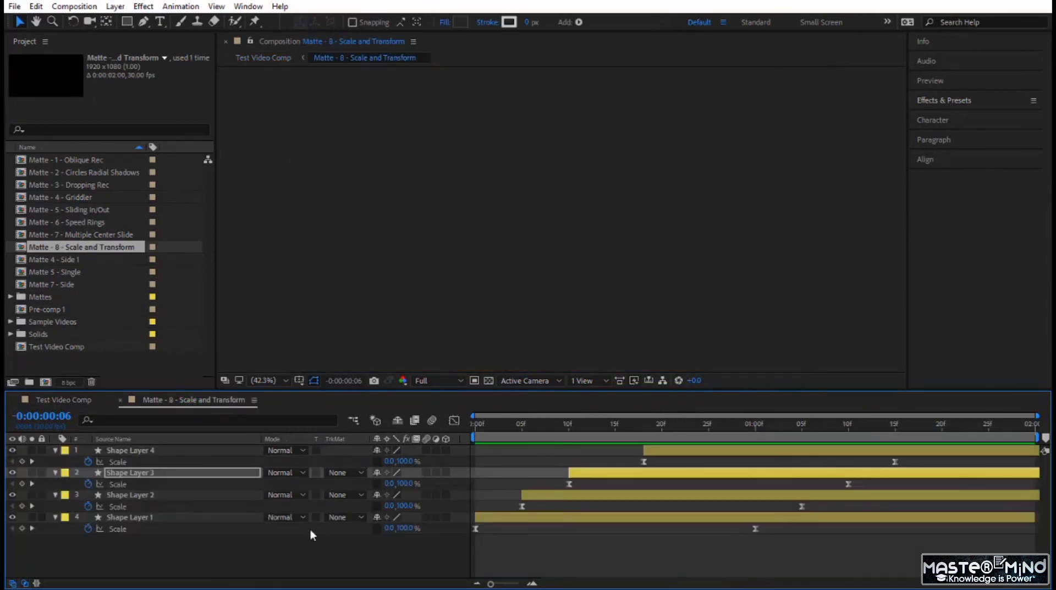
pyautogui.click(279, 557)
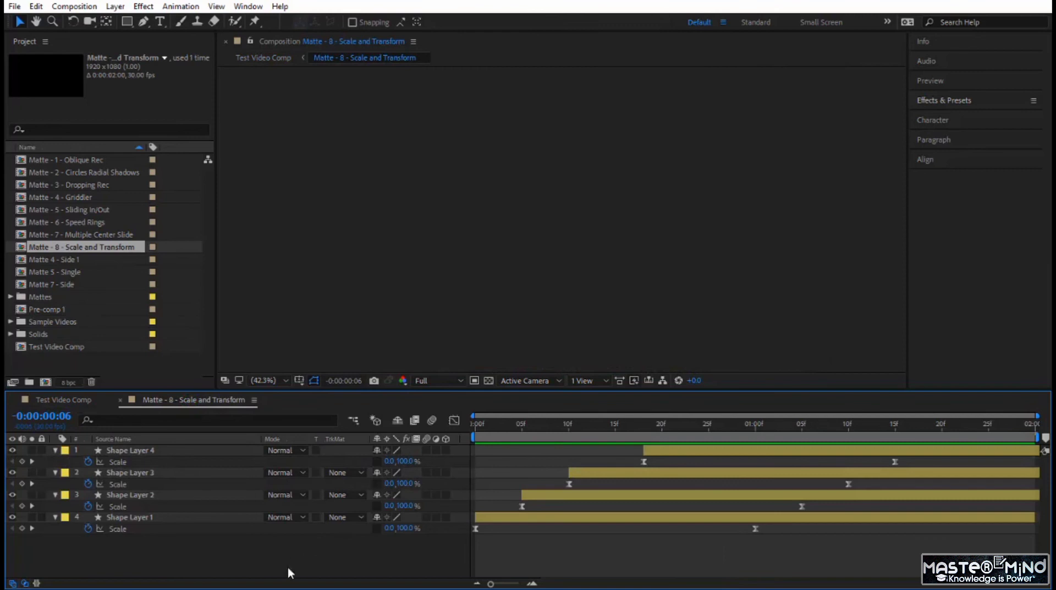
pyautogui.press('Home')
pyautogui.rightClick(255, 557)
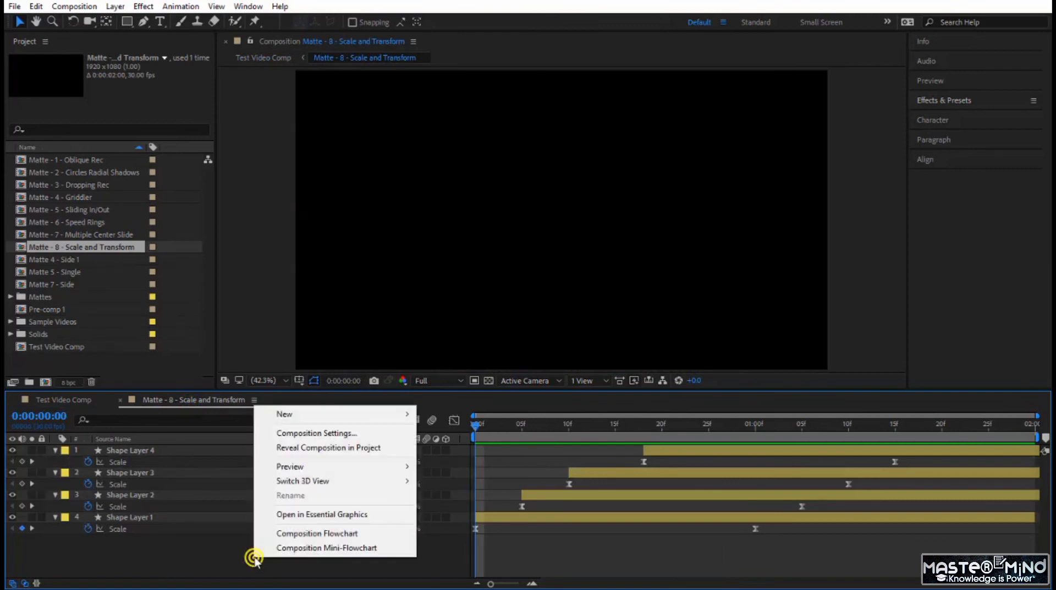
pyautogui.moveTo(405, 414)
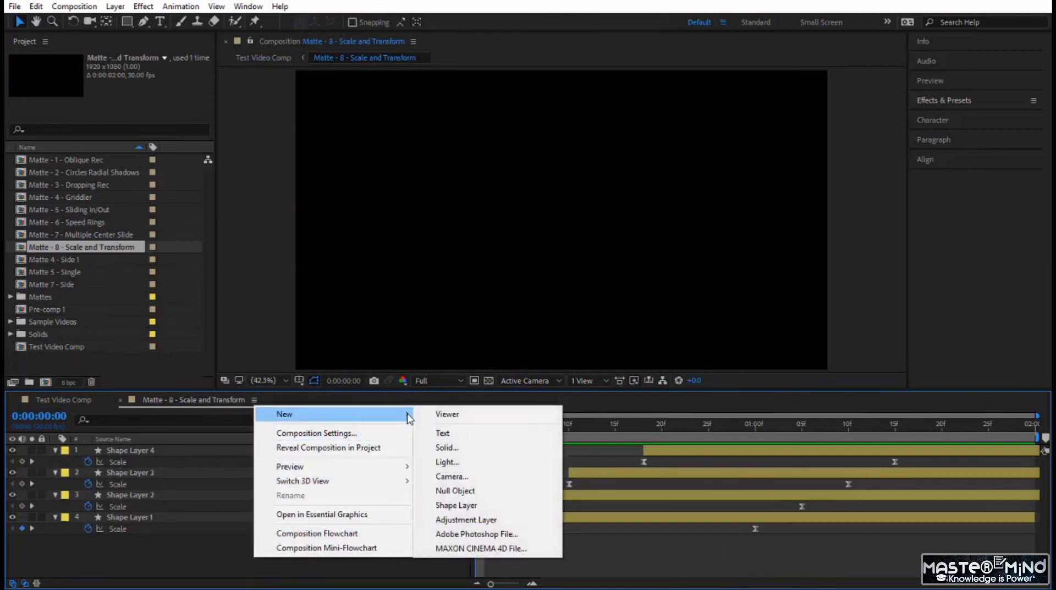
pyautogui.click(486, 520)
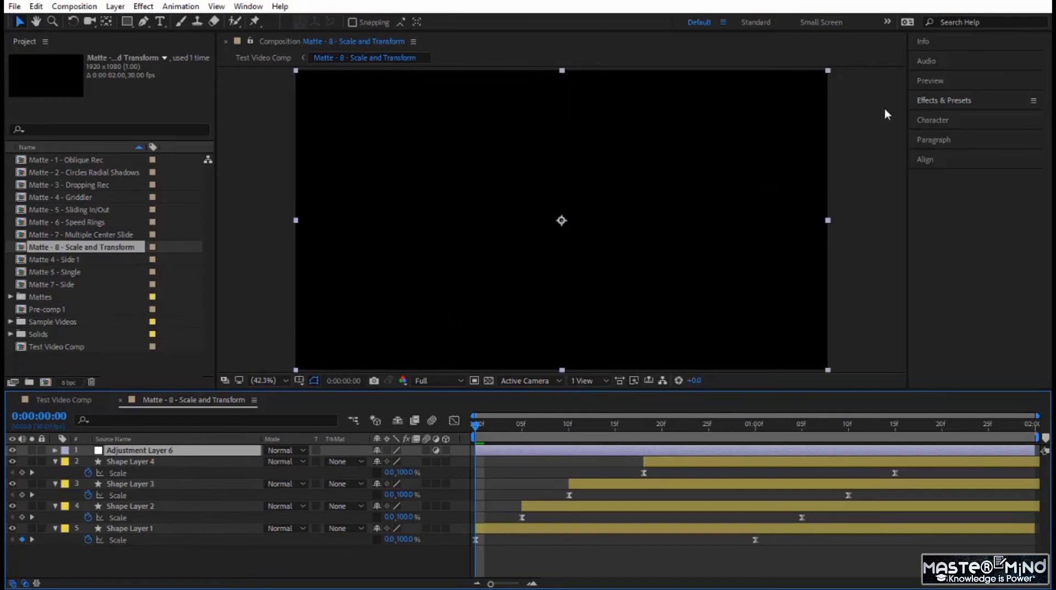
# - Find the Transform distort effect by searching for "Trans" and apply it to the adjustment layer
pyautogui.click(947, 100)
pyautogui.click(949, 119)
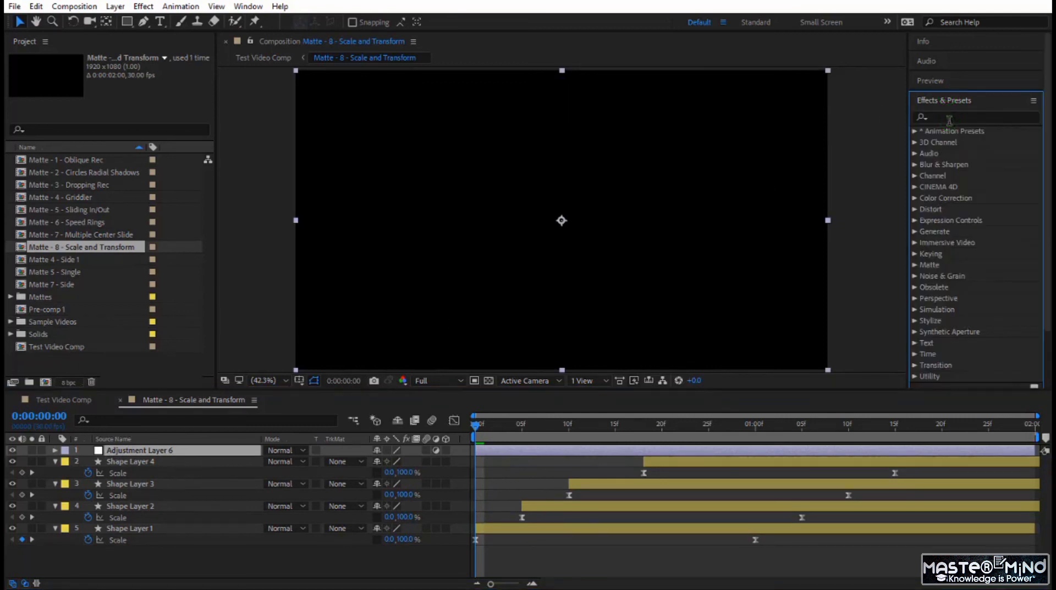
pyautogui.click(949, 119)
pyautogui.write('Trans')
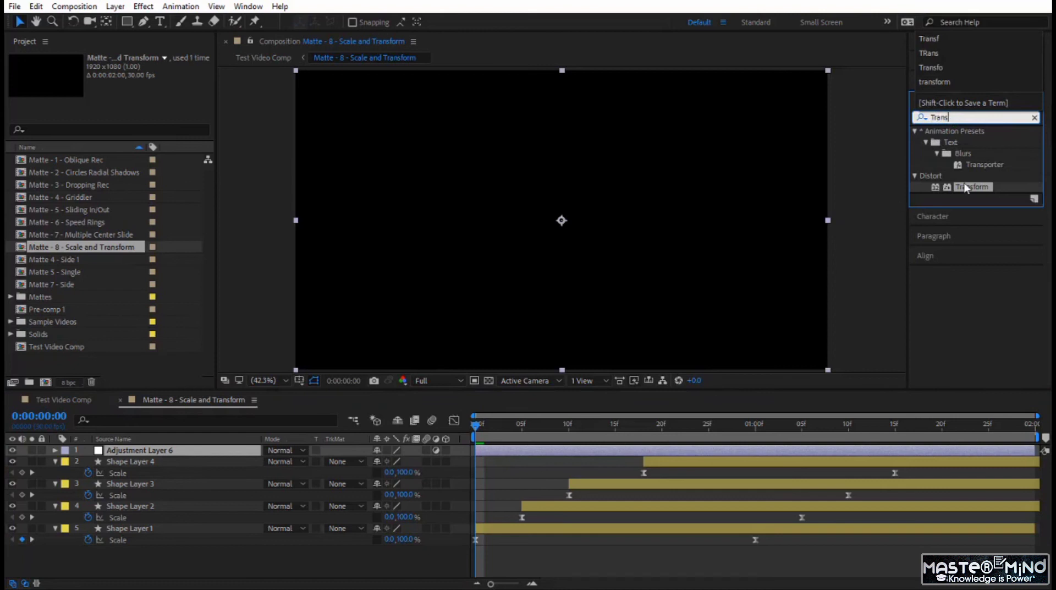
pyautogui.click(966, 187)
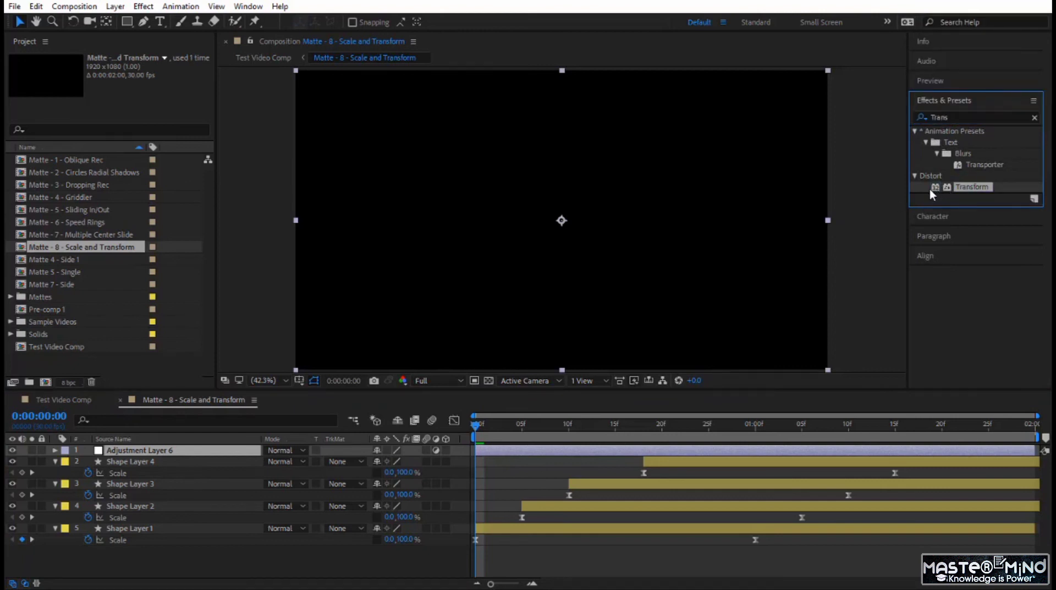
pyautogui.moveTo(936, 189); pyautogui.dragTo(217, 456)
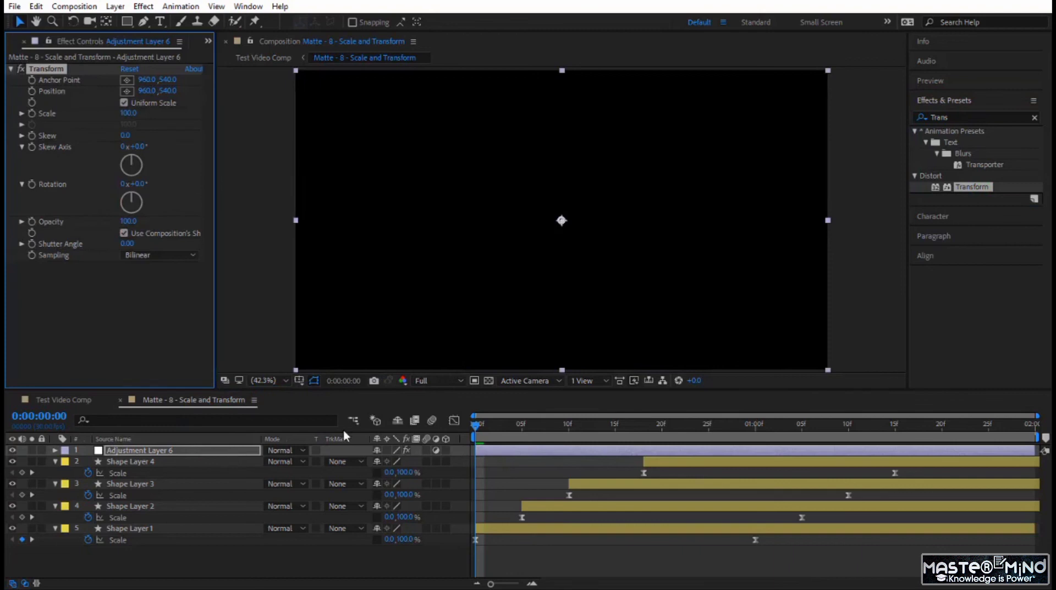
# - Set the Transform effect's Rotation to 90°, checking the result at frame 18
pyautogui.moveTo(475, 428); pyautogui.dragTo(644, 453)
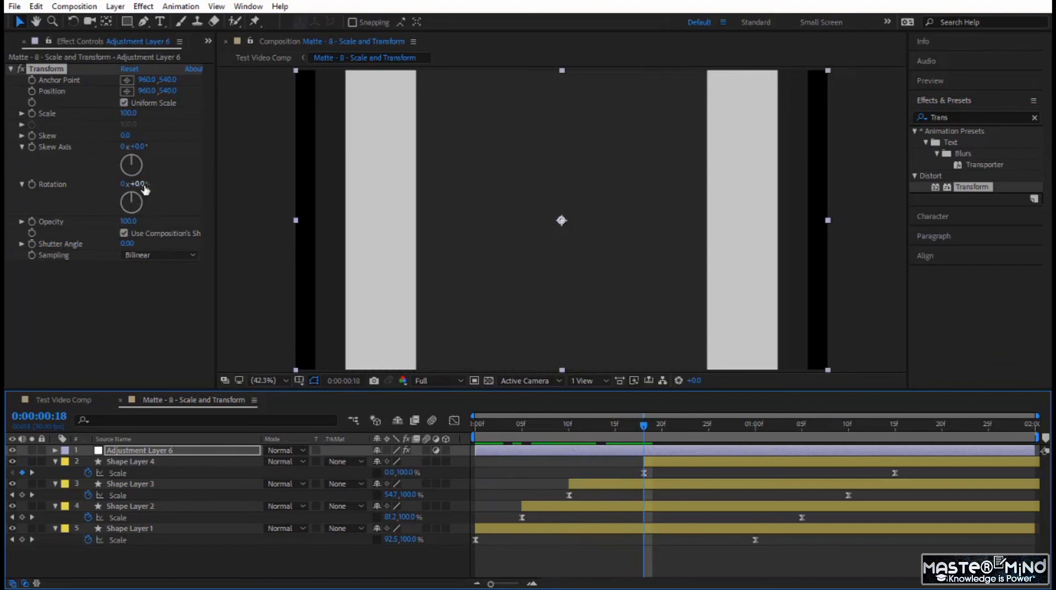
pyautogui.moveTo(144, 188); pyautogui.dragTo(179, 173)
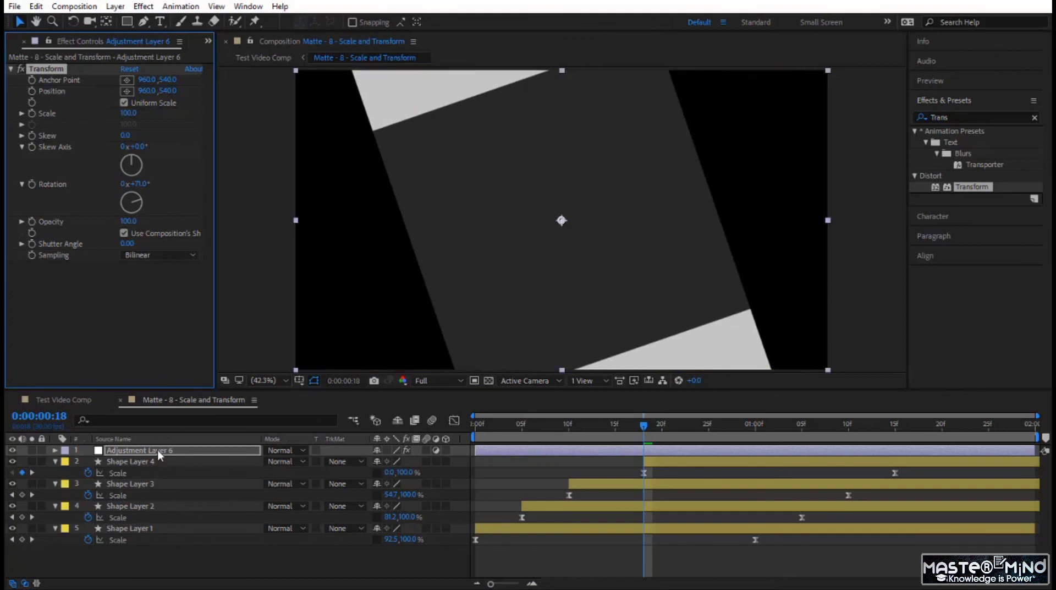
pyautogui.click(138, 185)
pyautogui.write('90')
pyautogui.press('Return')
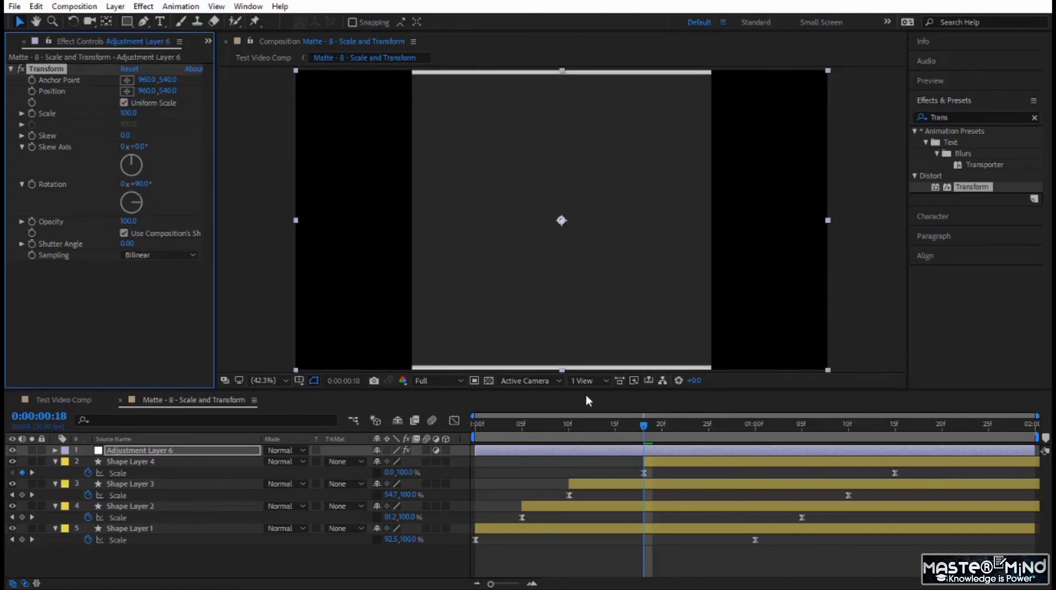
# - At frame 13, turn off Uniform Scale in the Transform effect and set Scale Height to 185 so the bars fill the frame
pyautogui.moveTo(633, 425); pyautogui.dragTo(600, 429)
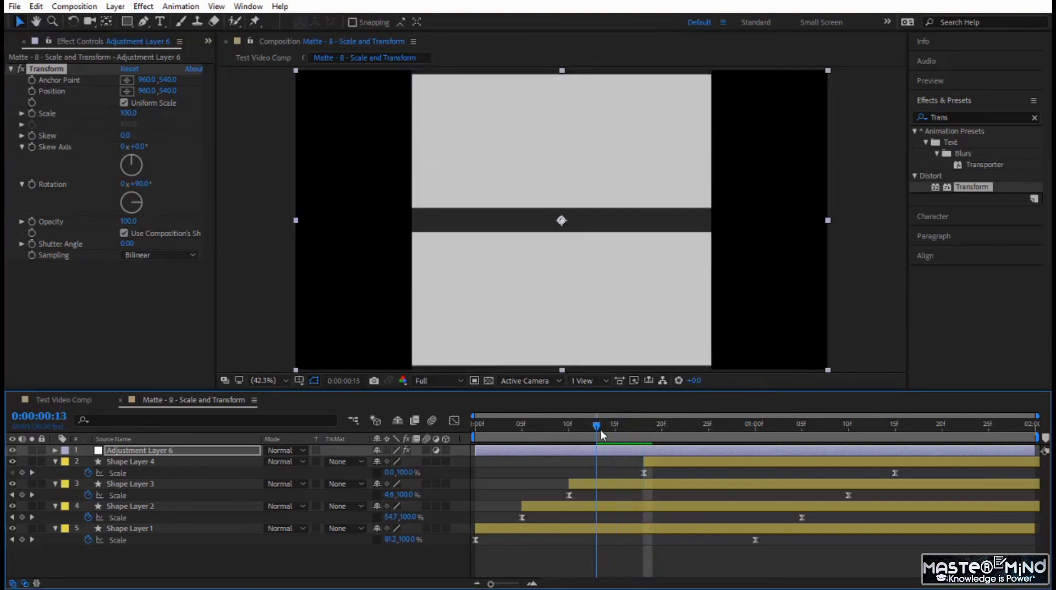
pyautogui.click(124, 103)
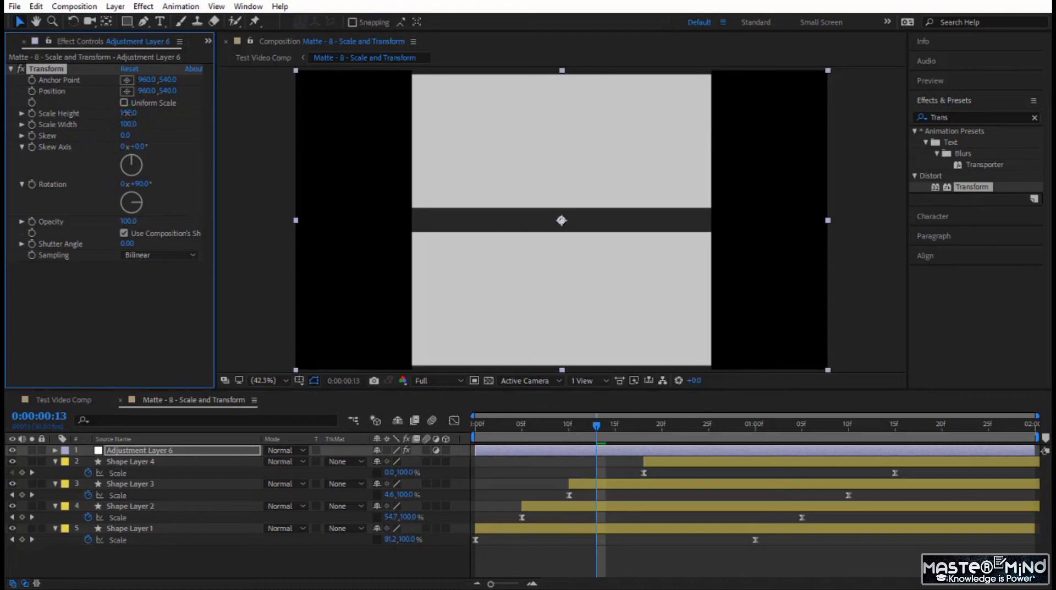
pyautogui.moveTo(128, 113); pyautogui.dragTo(192, 122)
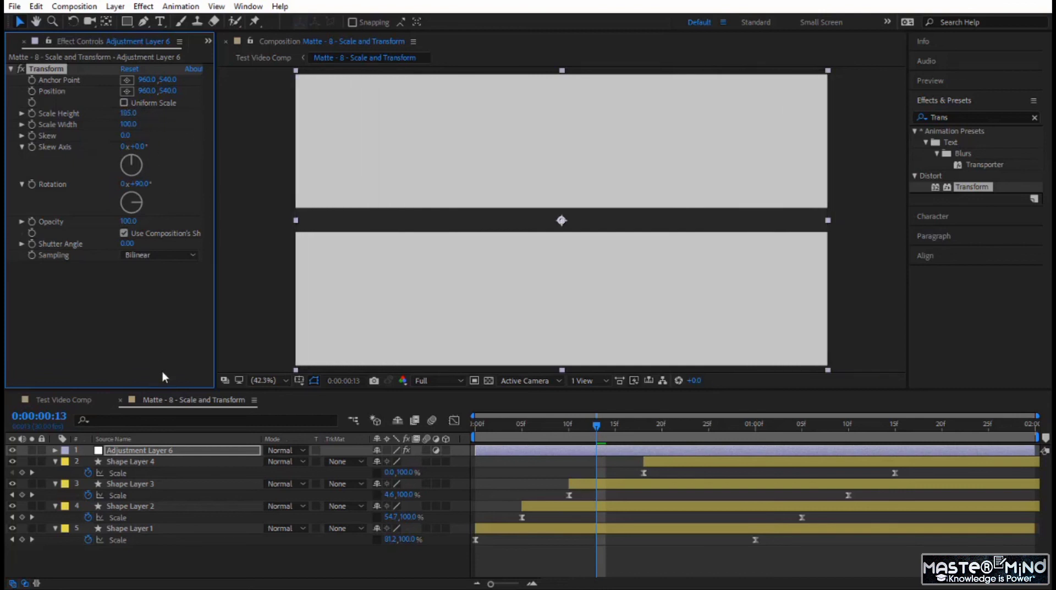
# - Preview the rotated matte animation from the first frame and go back to Test Video Comp
pyautogui.moveTo(595, 427); pyautogui.dragTo(415, 455)
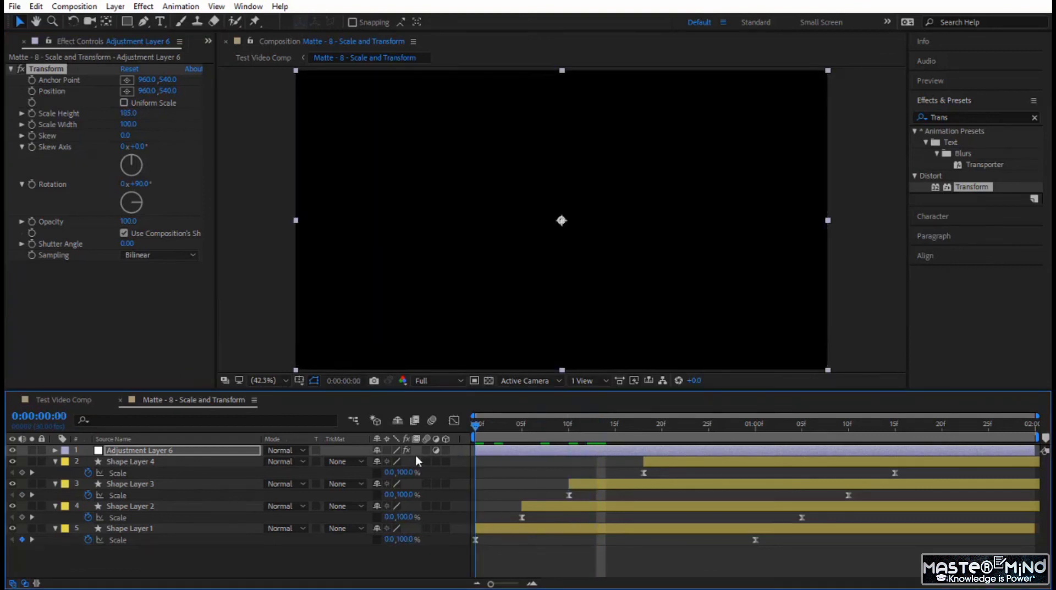
pyautogui.press('space')
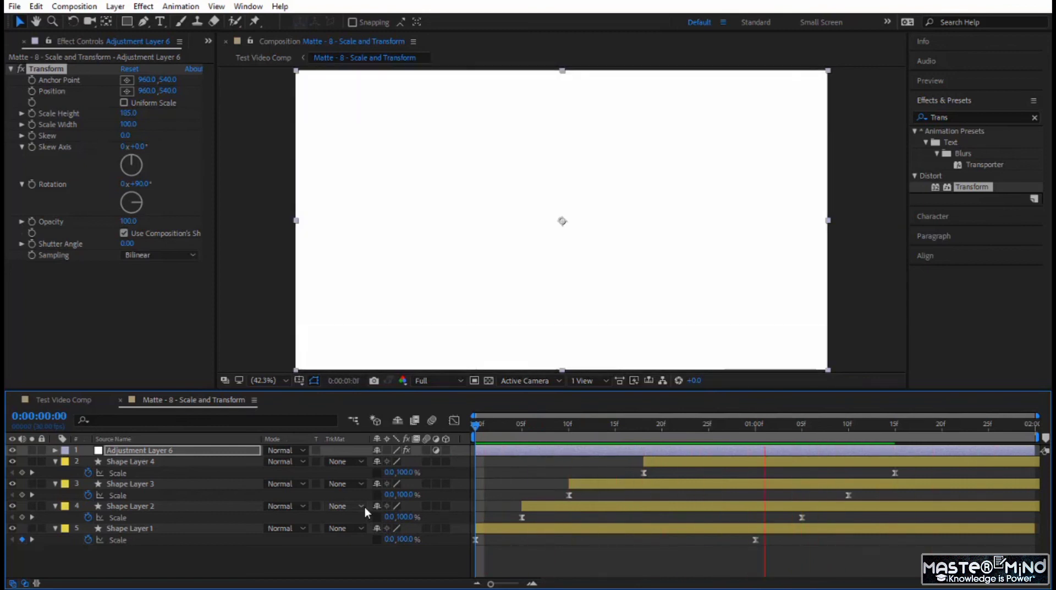
pyautogui.click(61, 401)
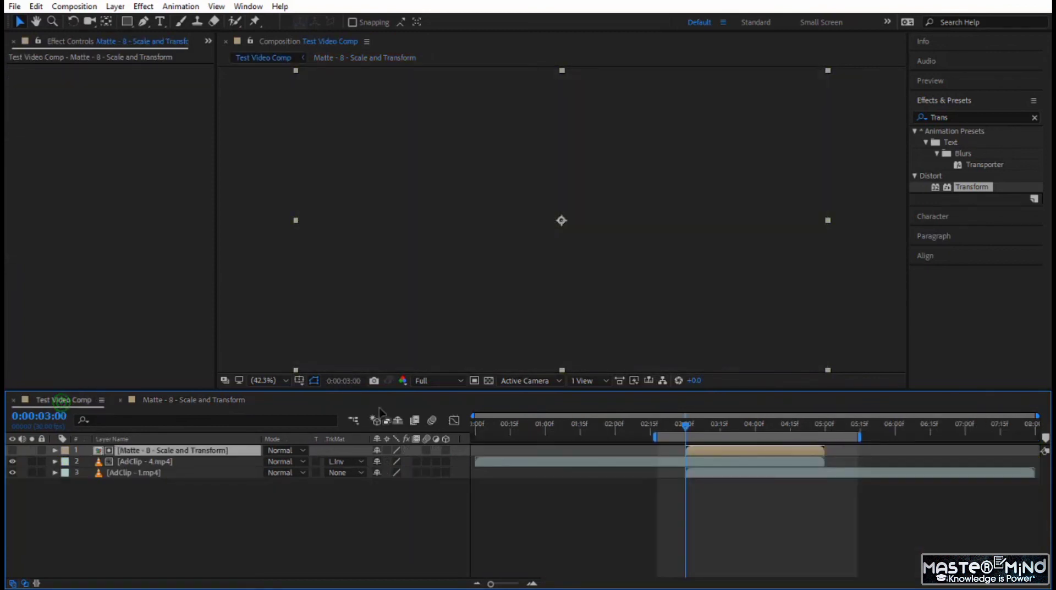
# - Preview the transition in Test Video Comp from 0:00:02:24 and return to the Matte - 8 - Scale and Transform comp
pyautogui.click(672, 427)
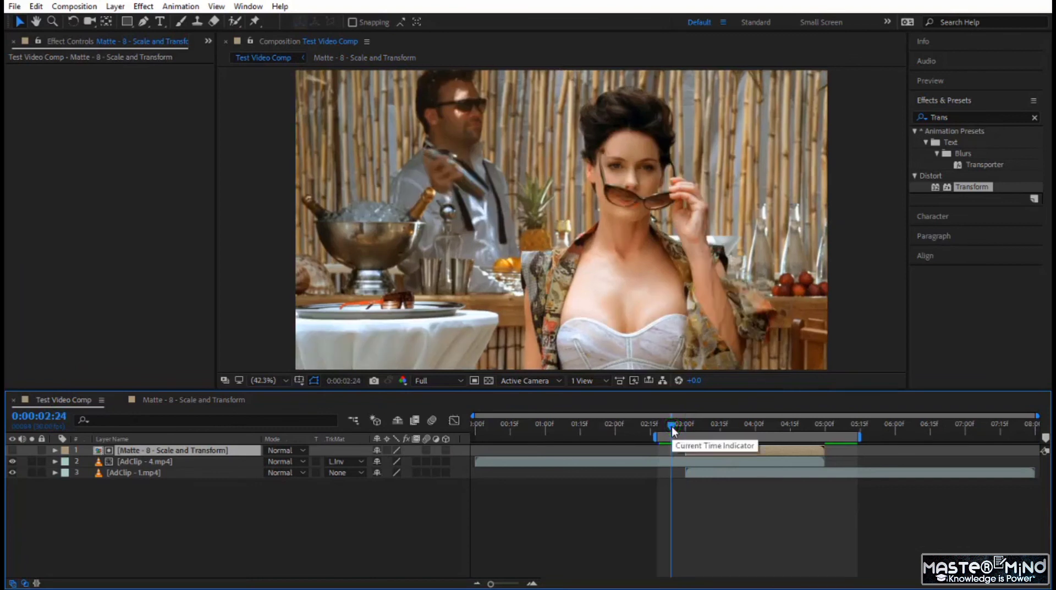
pyautogui.press('space')
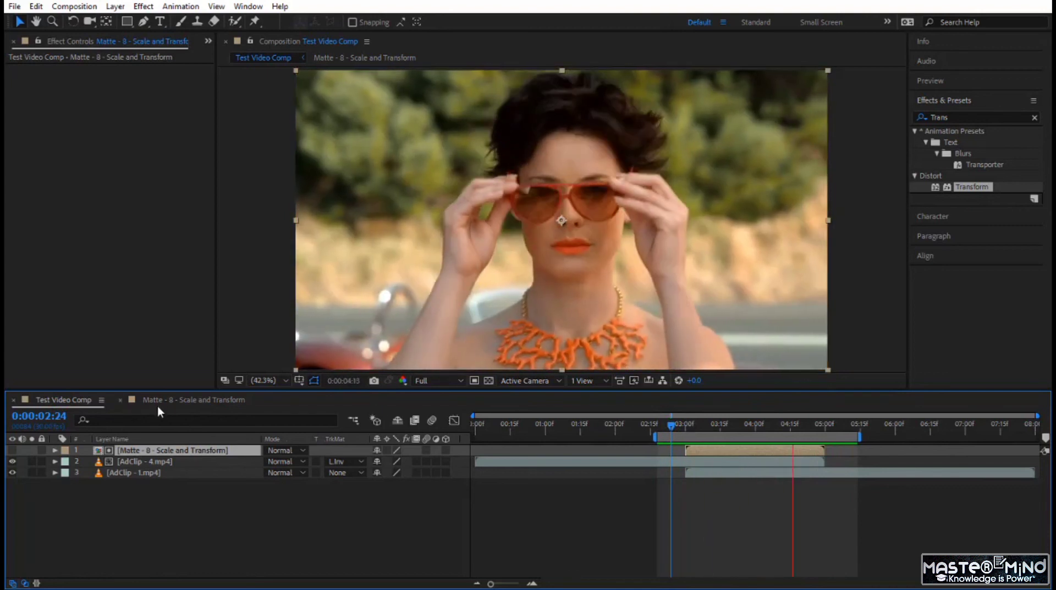
pyautogui.click(171, 399)
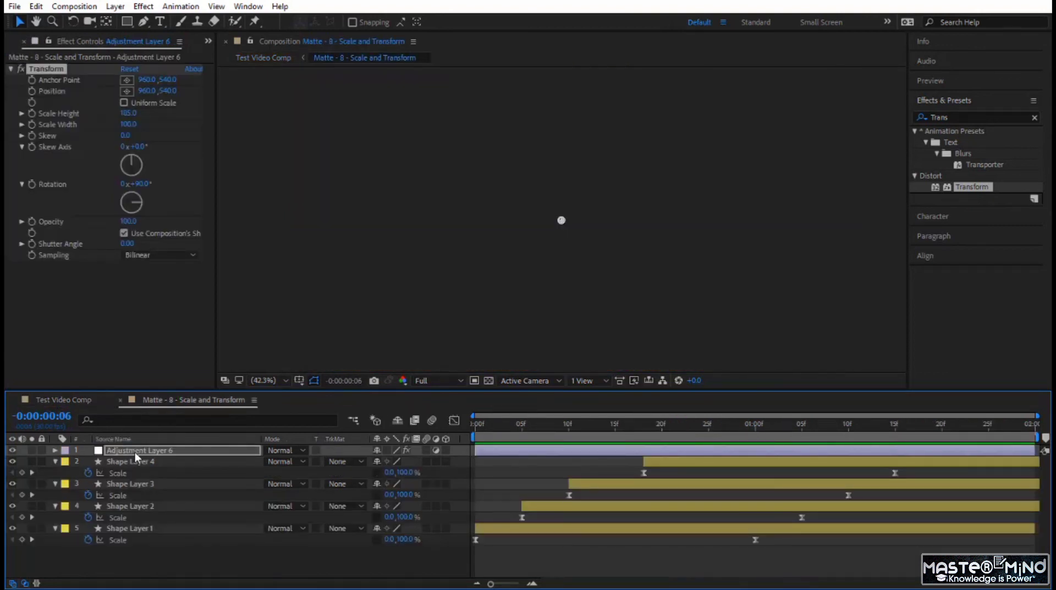
# - Start a Rotation keyframe for the adjustment layer's Transform effect at the first frame
pyautogui.click(136, 454)
pyautogui.moveTo(540, 424); pyautogui.dragTo(434, 436)
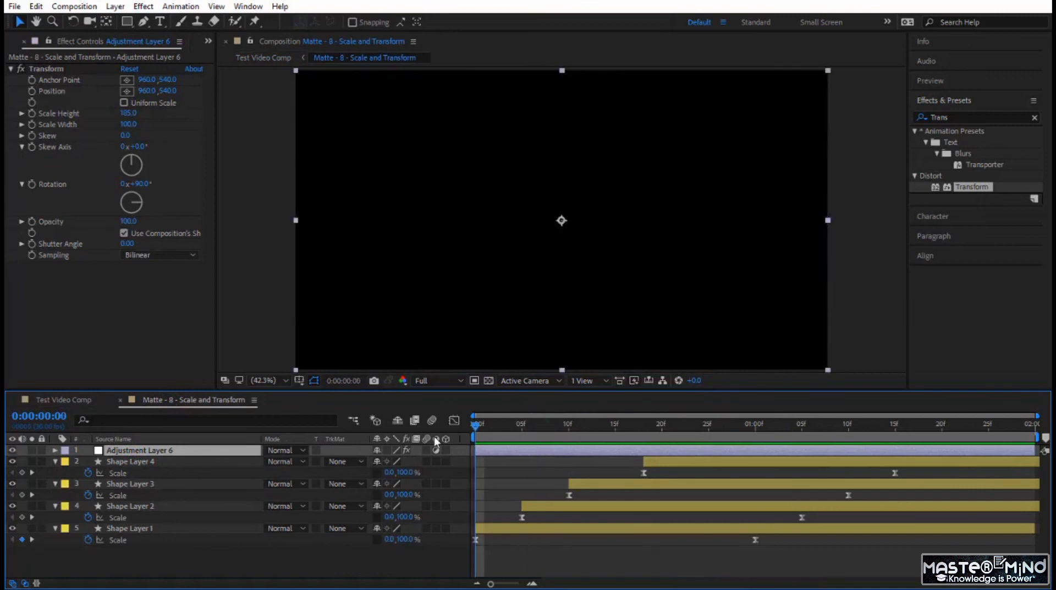
pyautogui.click(32, 183)
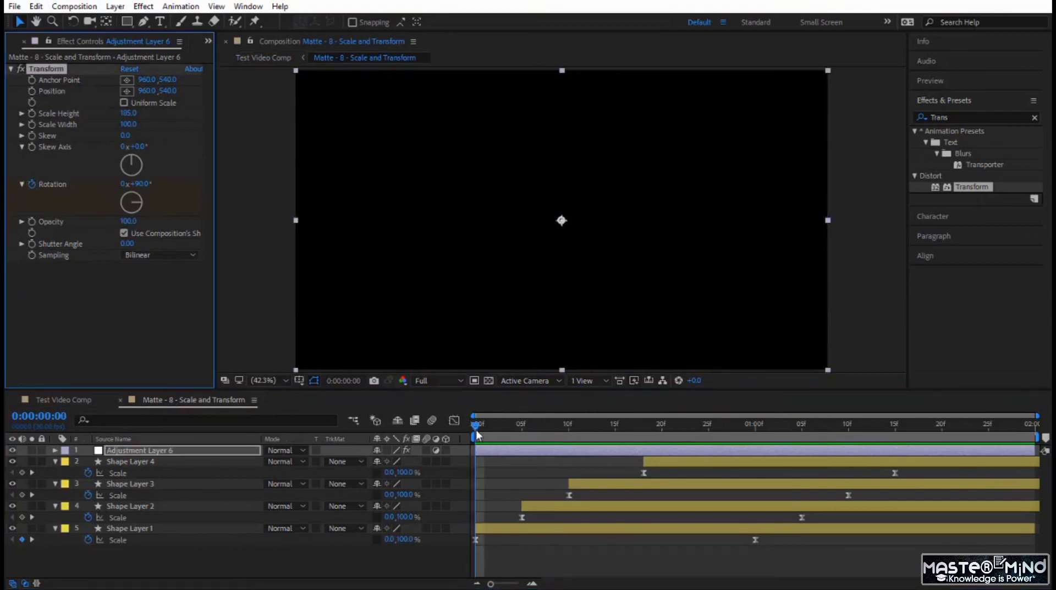
# - At 0:00:01:15, set the Transform effect's Rotation to 1x+90° so the bars make a full turn
pyautogui.moveTo(477, 435); pyautogui.dragTo(891, 458)
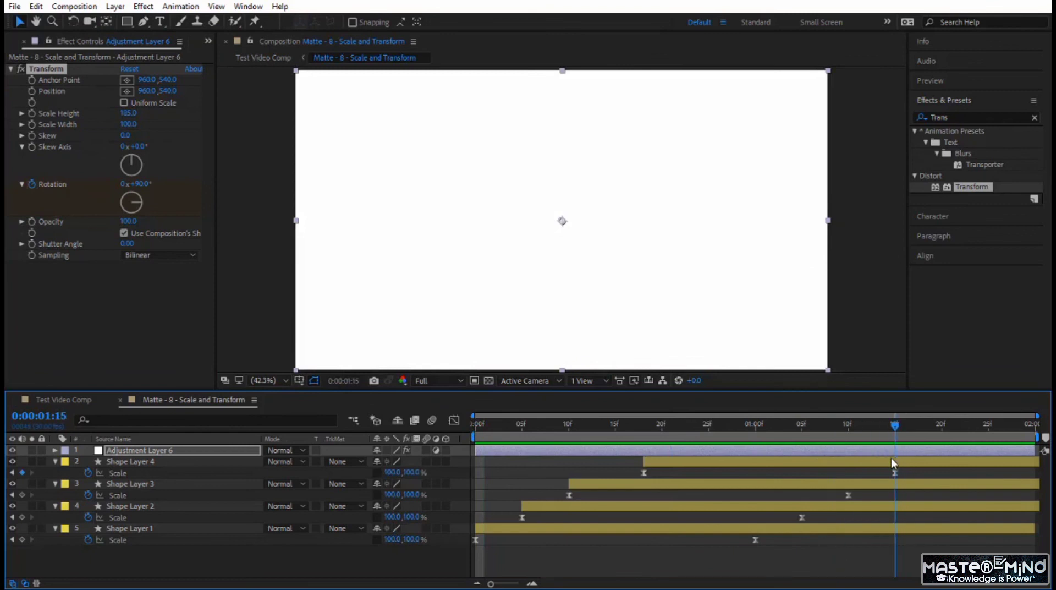
pyautogui.click(122, 185)
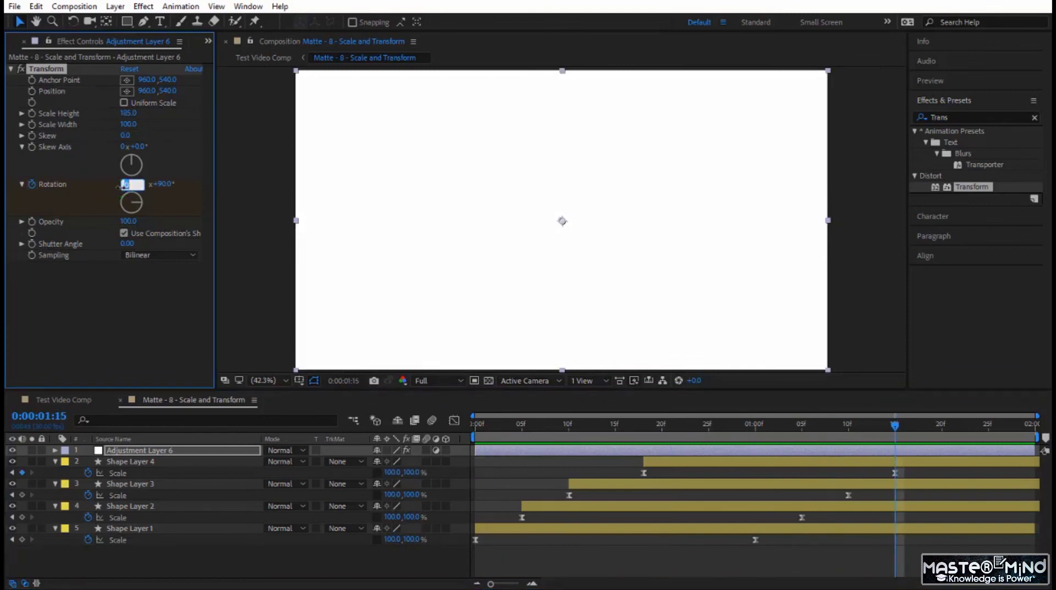
pyautogui.write('1')
pyautogui.press('Return')
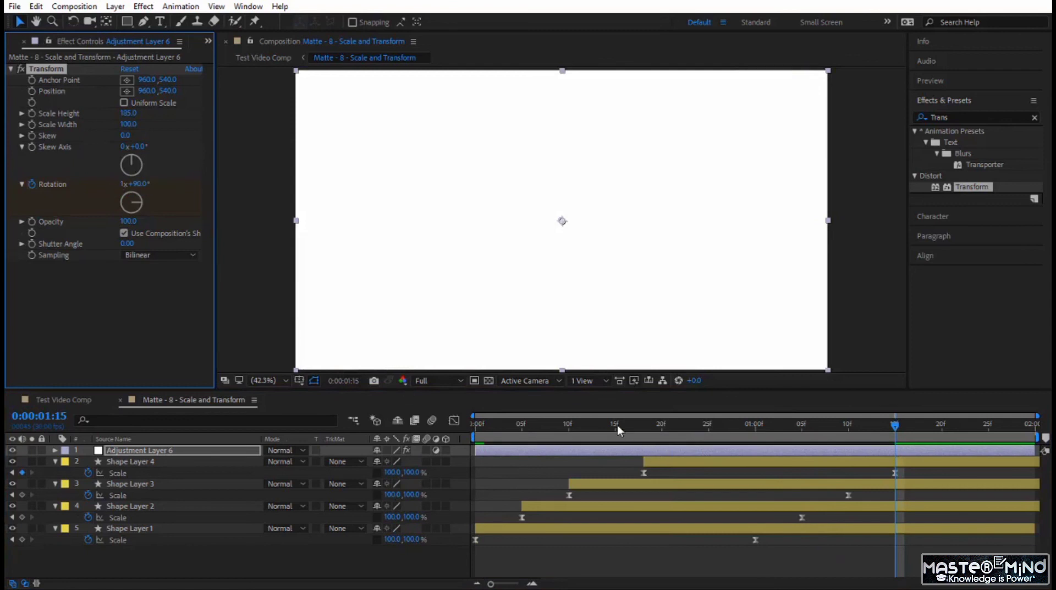
# - Preview the spinning matte from the first frame, and play the resulting transition in Test Video Comp
pyautogui.moveTo(617, 426); pyautogui.dragTo(266, 453)
pyautogui.press('space')
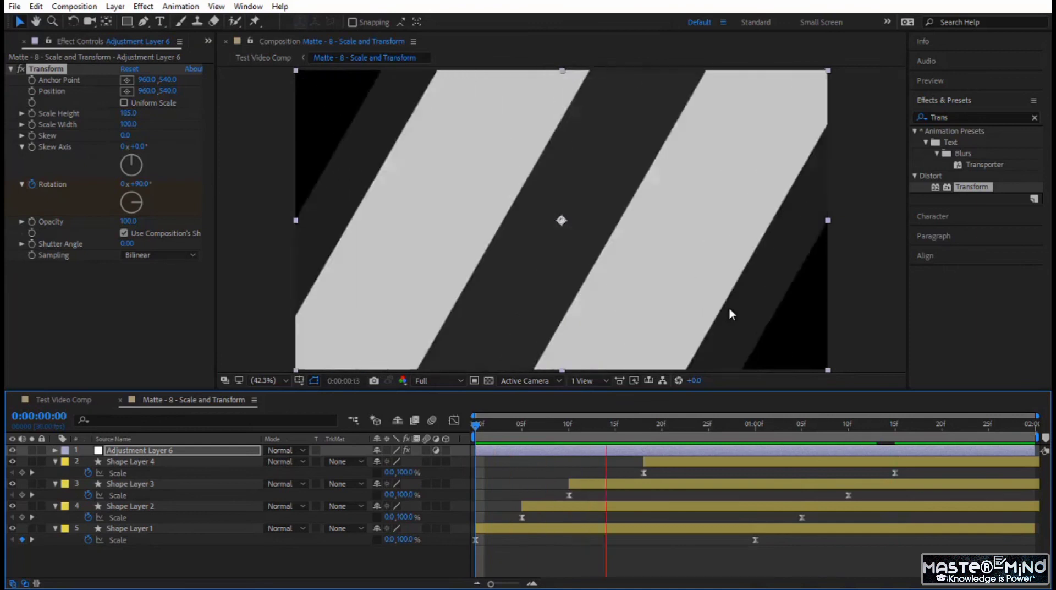
pyautogui.click(63, 400)
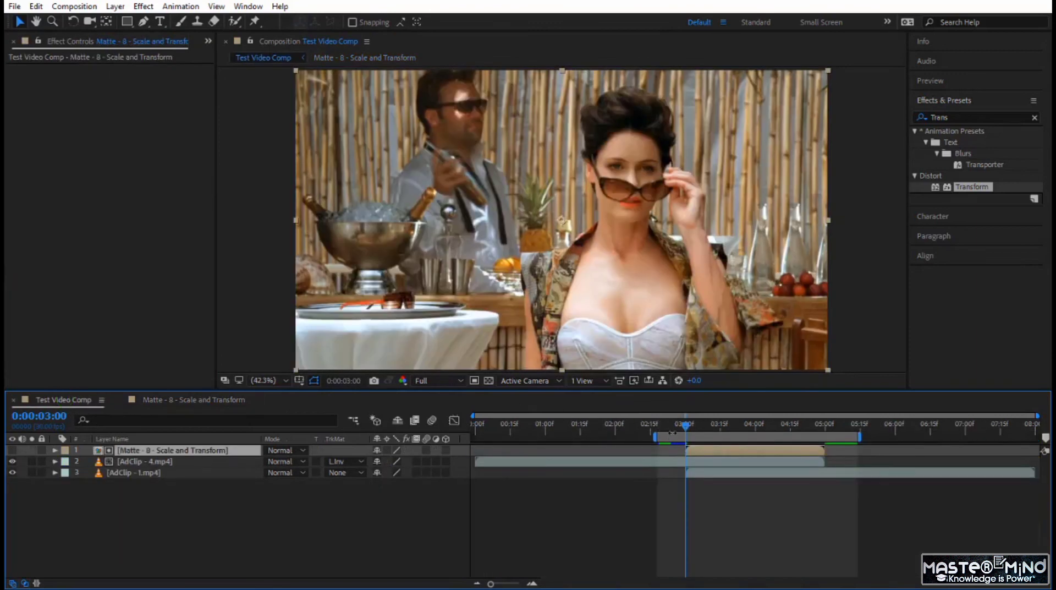
pyautogui.press('space')
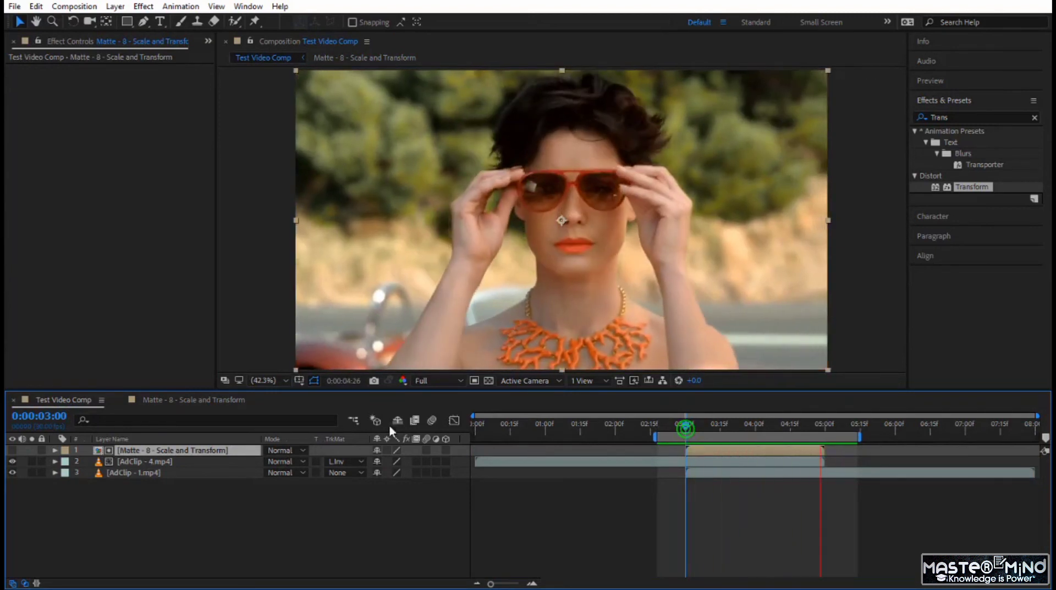
# - Reopen the Matte - 8 - Scale and Transform comp and scrub to frame 14 to examine the adjustment layer's effect on the bars
pyautogui.click(213, 399)
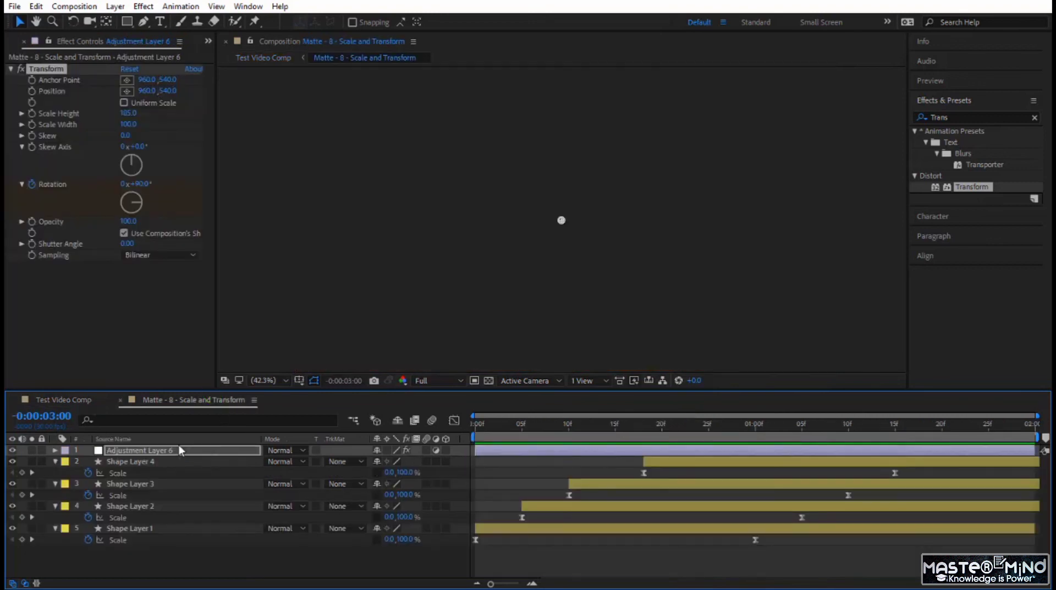
pyautogui.click(180, 451)
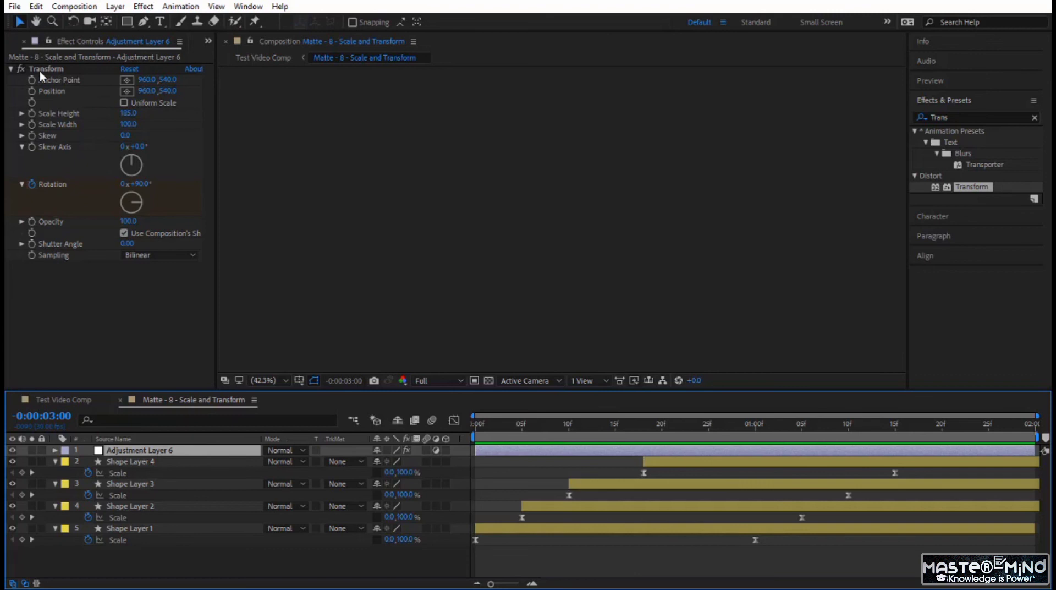
pyautogui.click(434, 285)
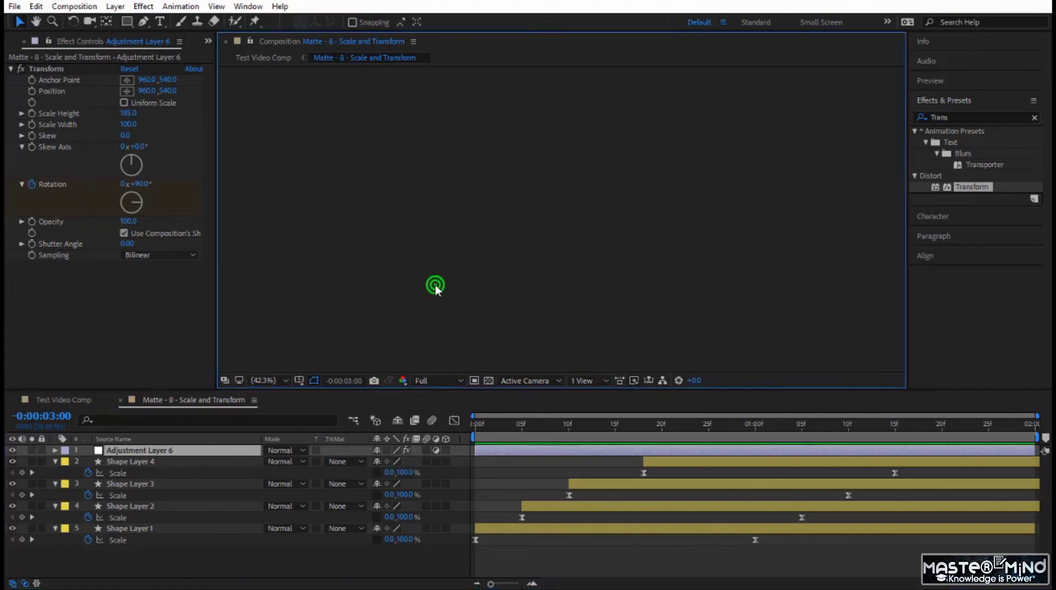
pyautogui.moveTo(511, 425); pyautogui.dragTo(608, 439)
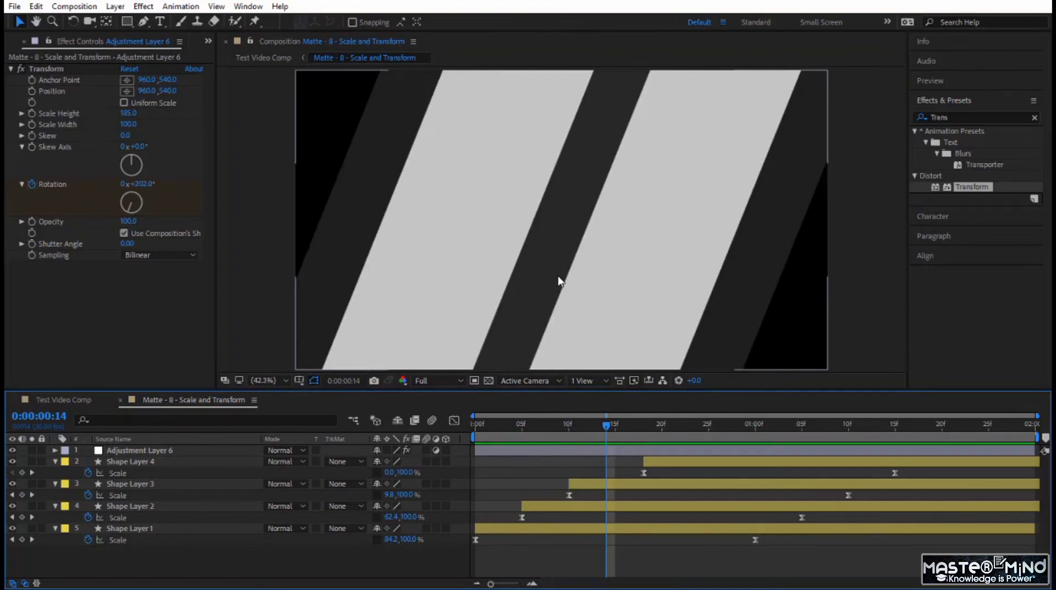